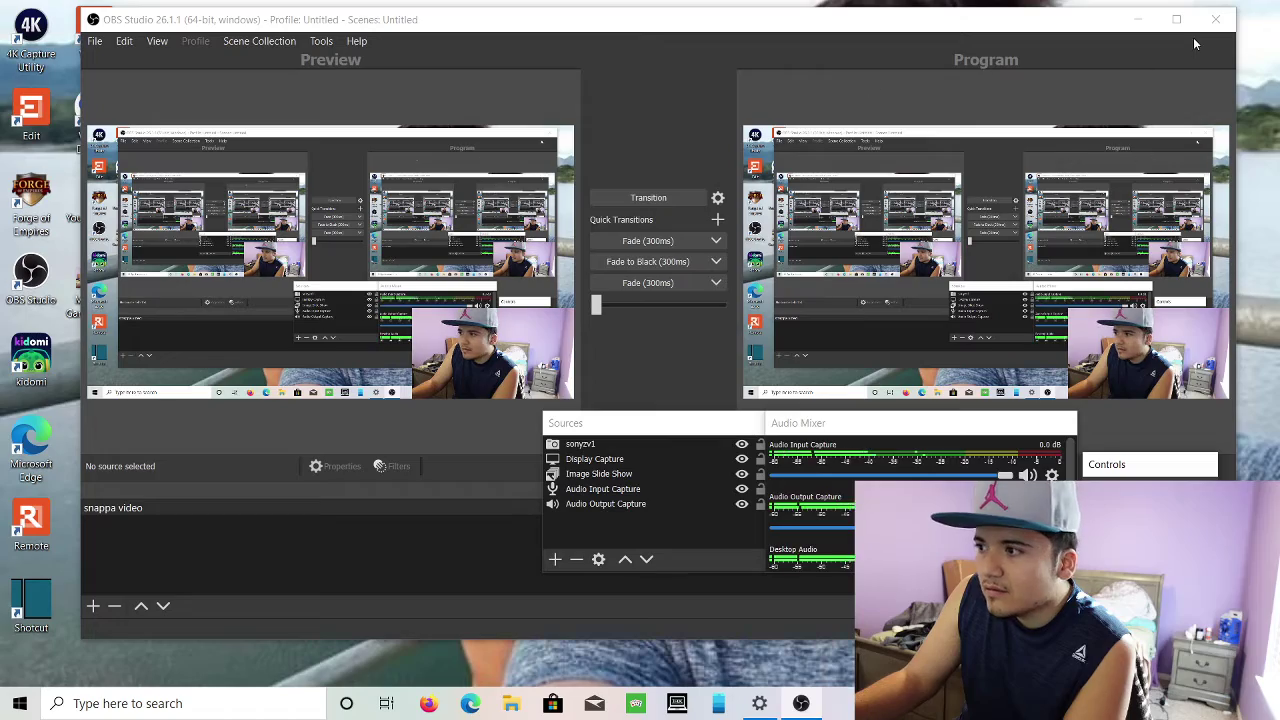
Dismiss the Norton license key alert and minimize the OBS Studio window to reveal the desktop.
mouse_move(1112, 22)
left_mouse_down()
mouse_move(1098, 268)
mouse_move(1096, 15)
left_mouse_up()
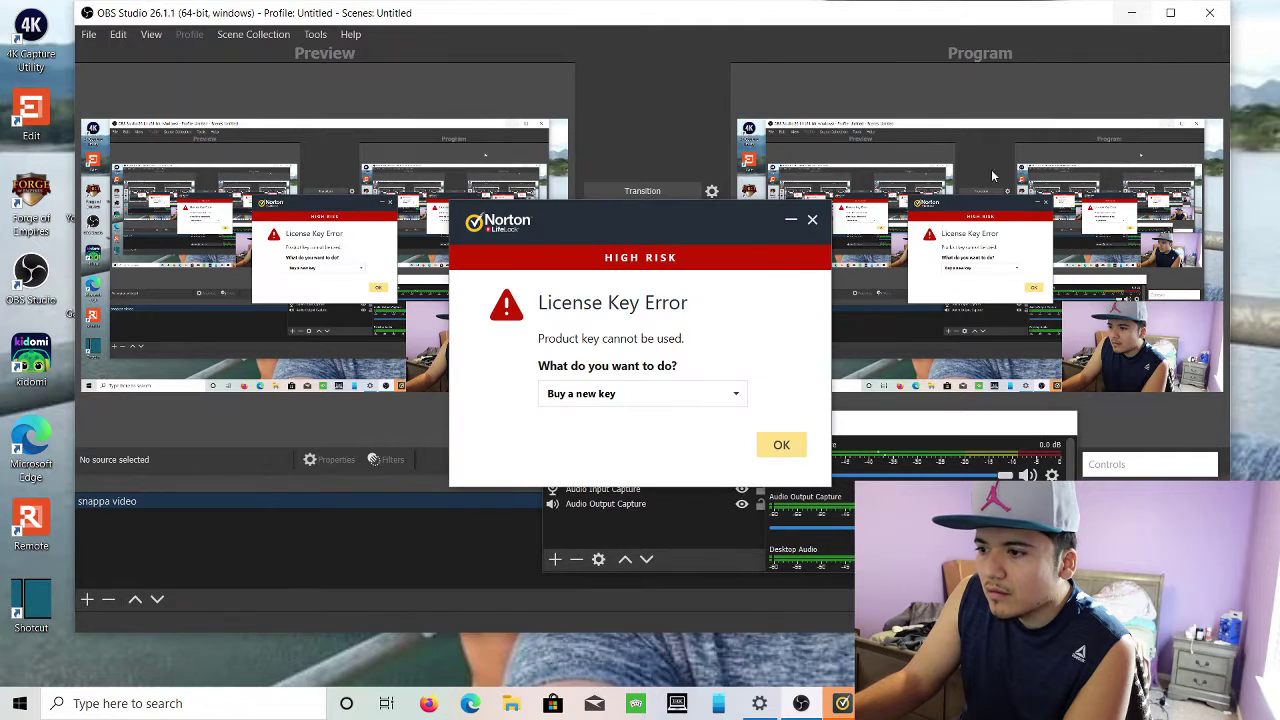
left_click(812, 219)
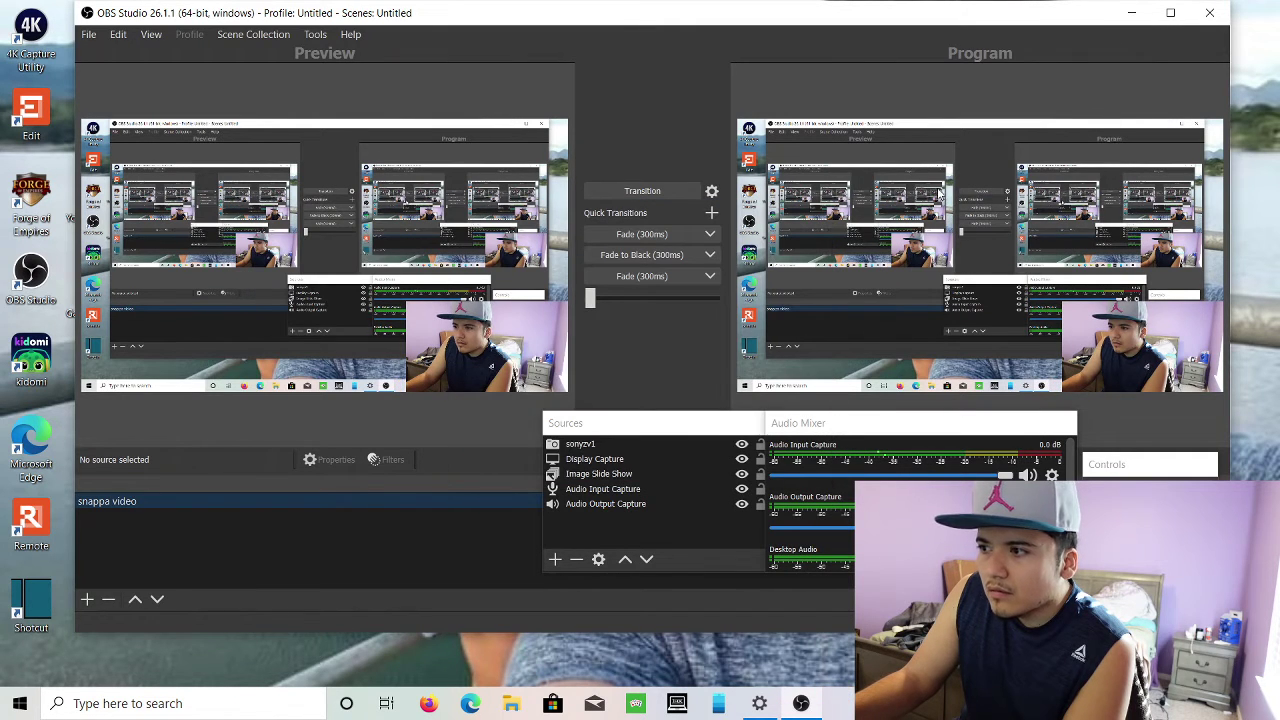
left_click(1134, 11)
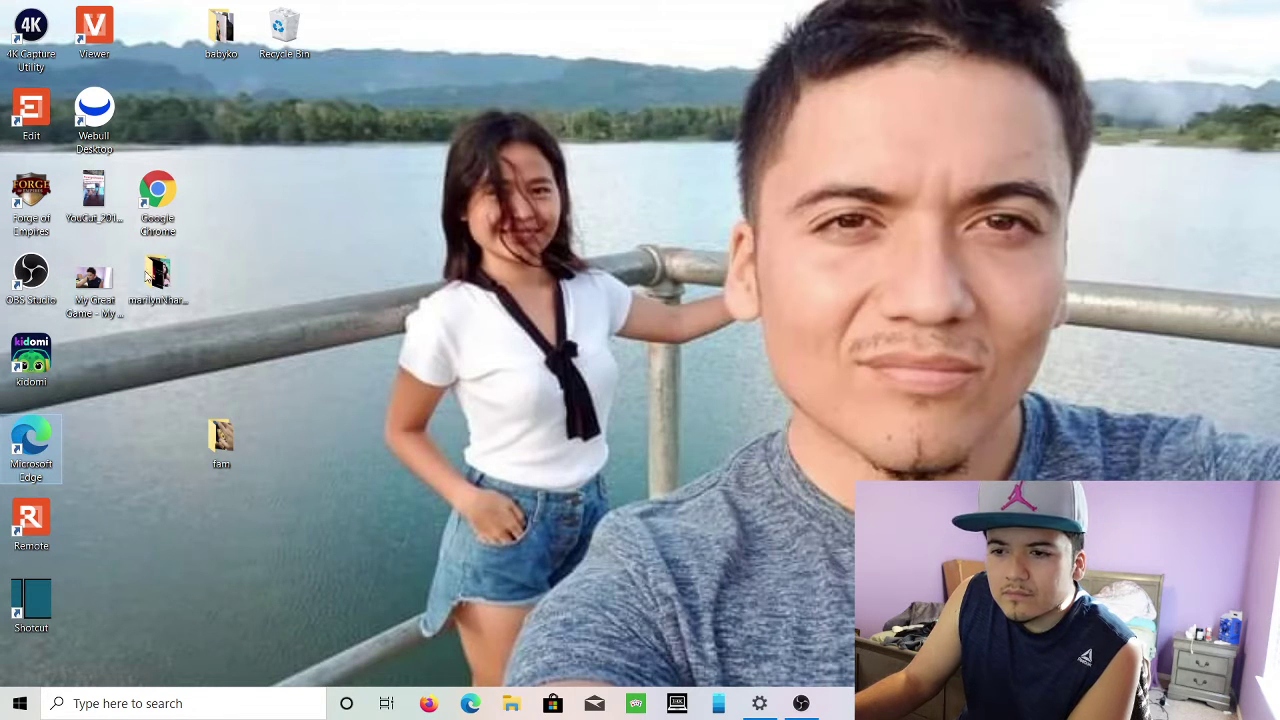
Launch Google Chrome from the desktop and open the bookmarked Snappa page.
left_click(165, 198)
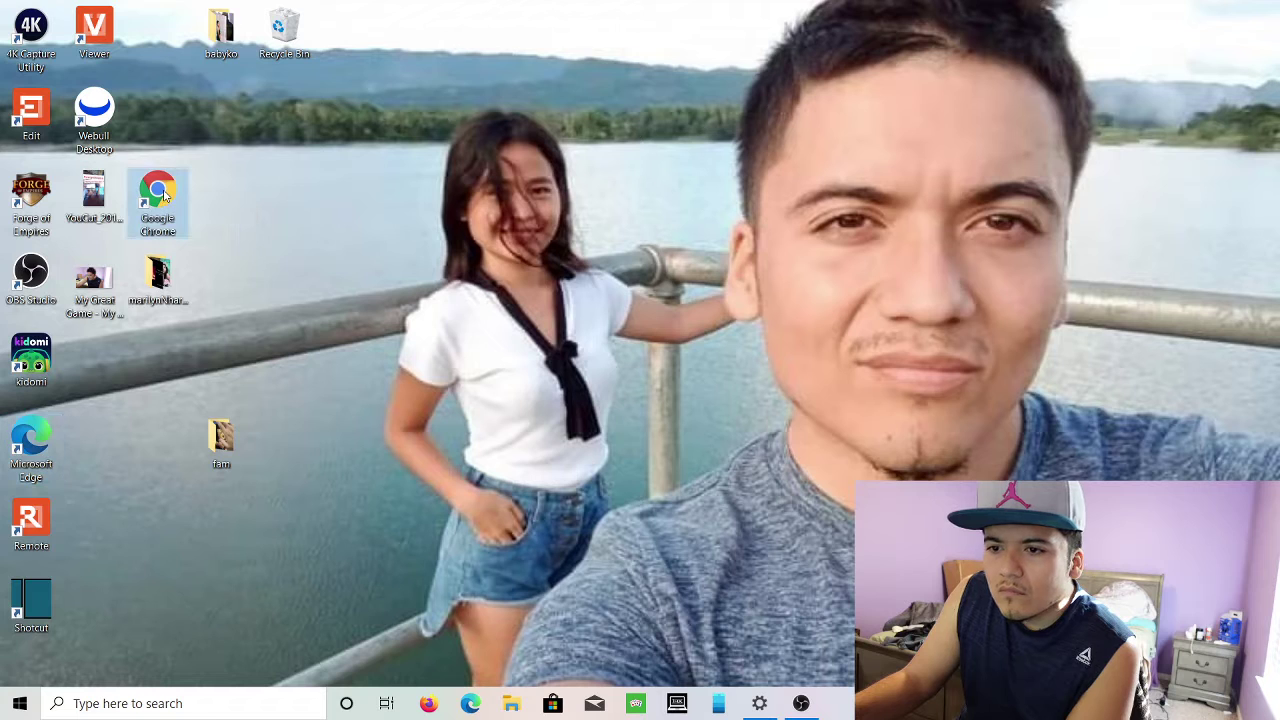
double_click(168, 195)
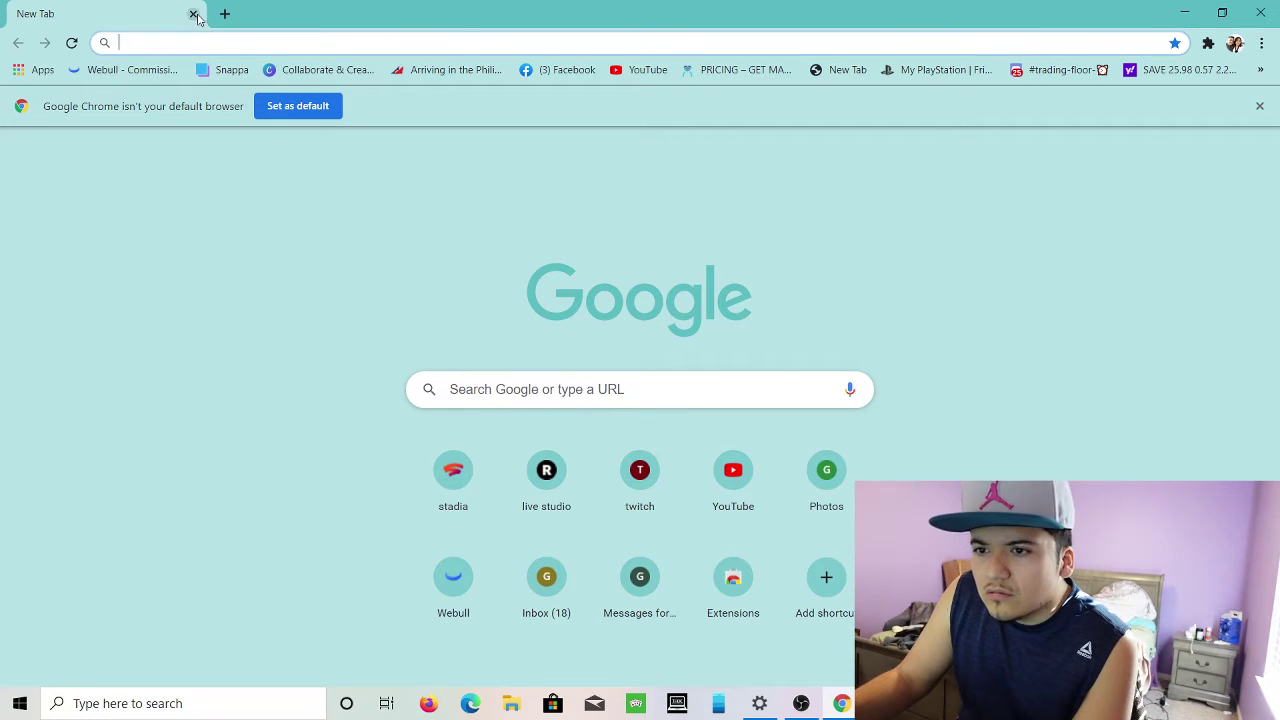
left_click(232, 78)
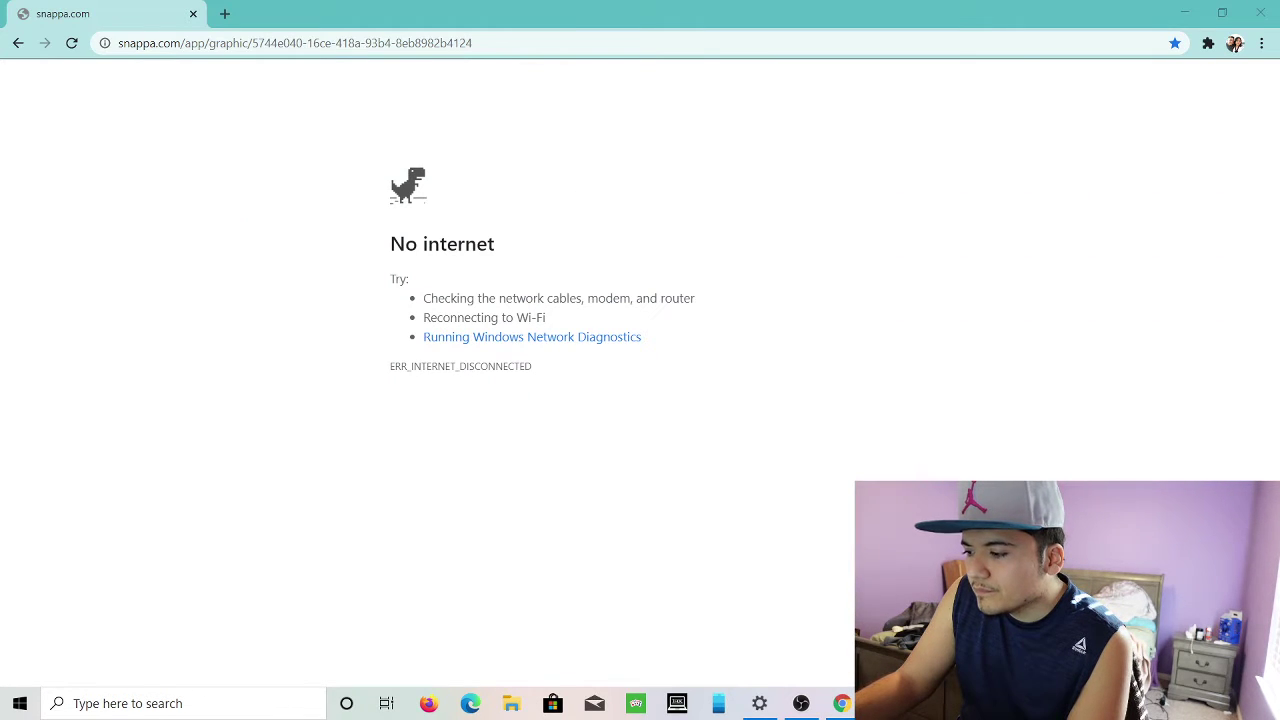
Connect the computer to the "Home" Wi-Fi network and close the network list over the Snappa editor.
left_click(1075, 238)
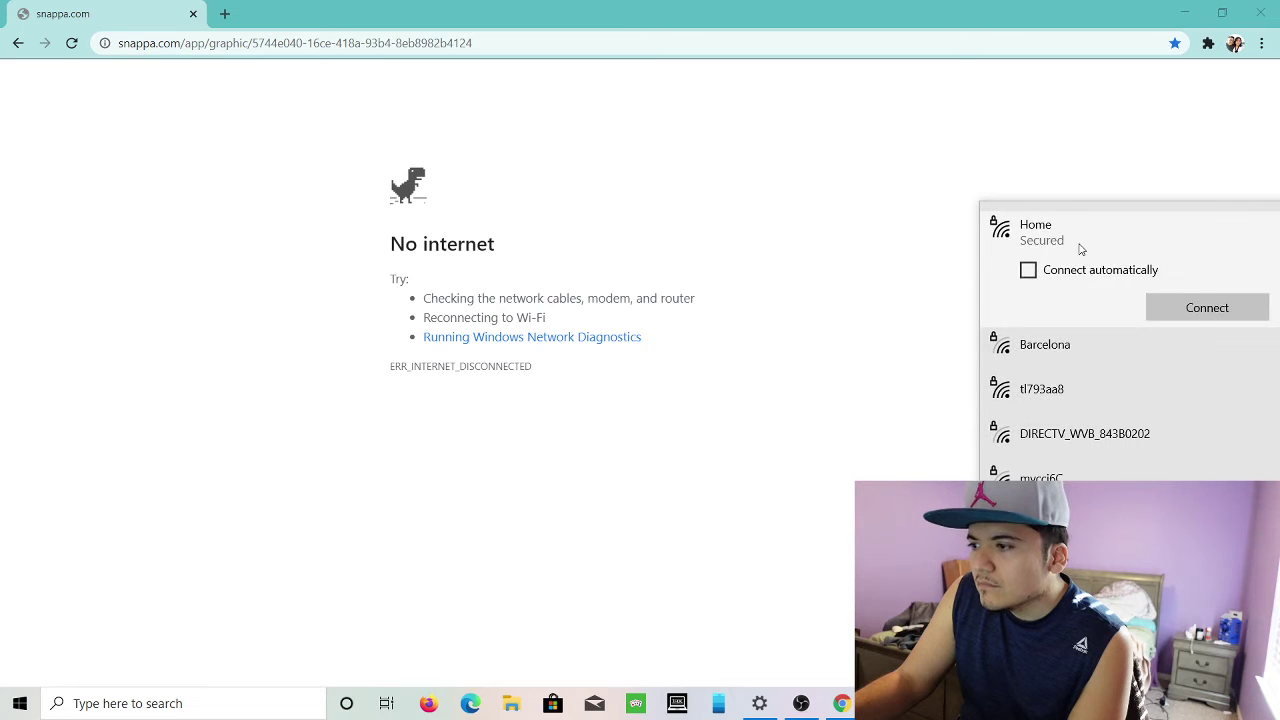
left_click(1177, 307)
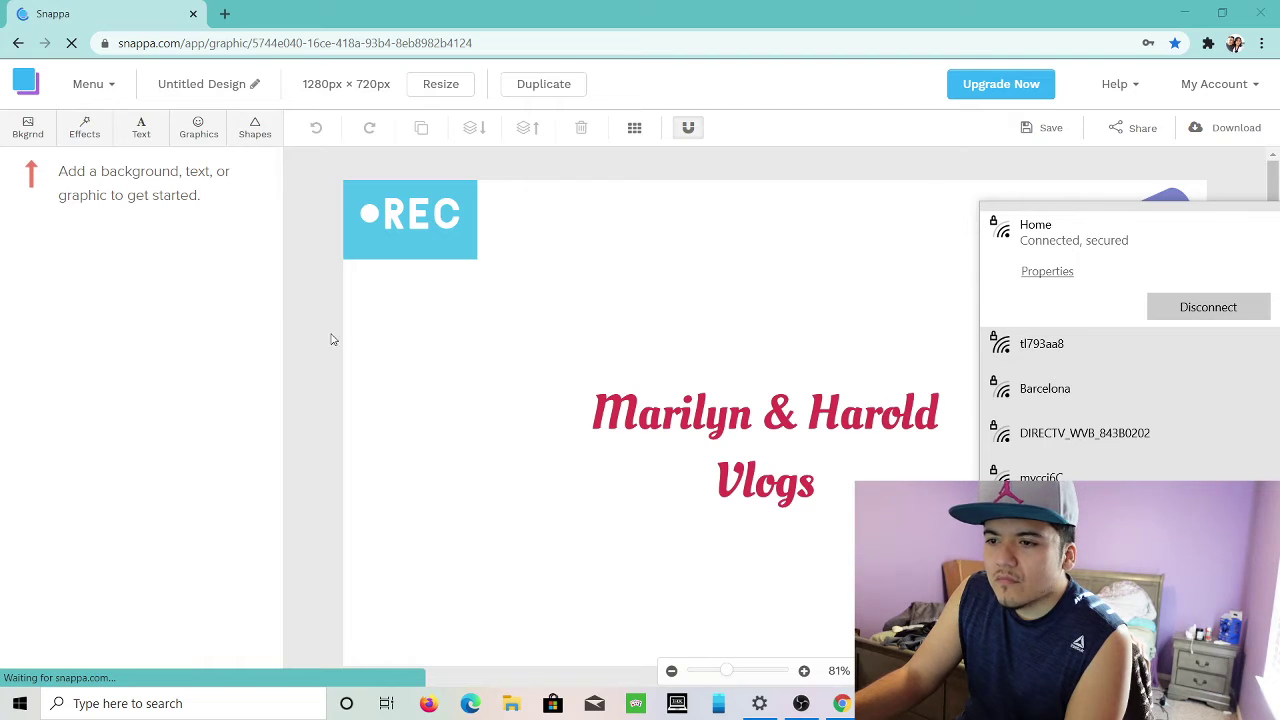
left_click(1039, 424)
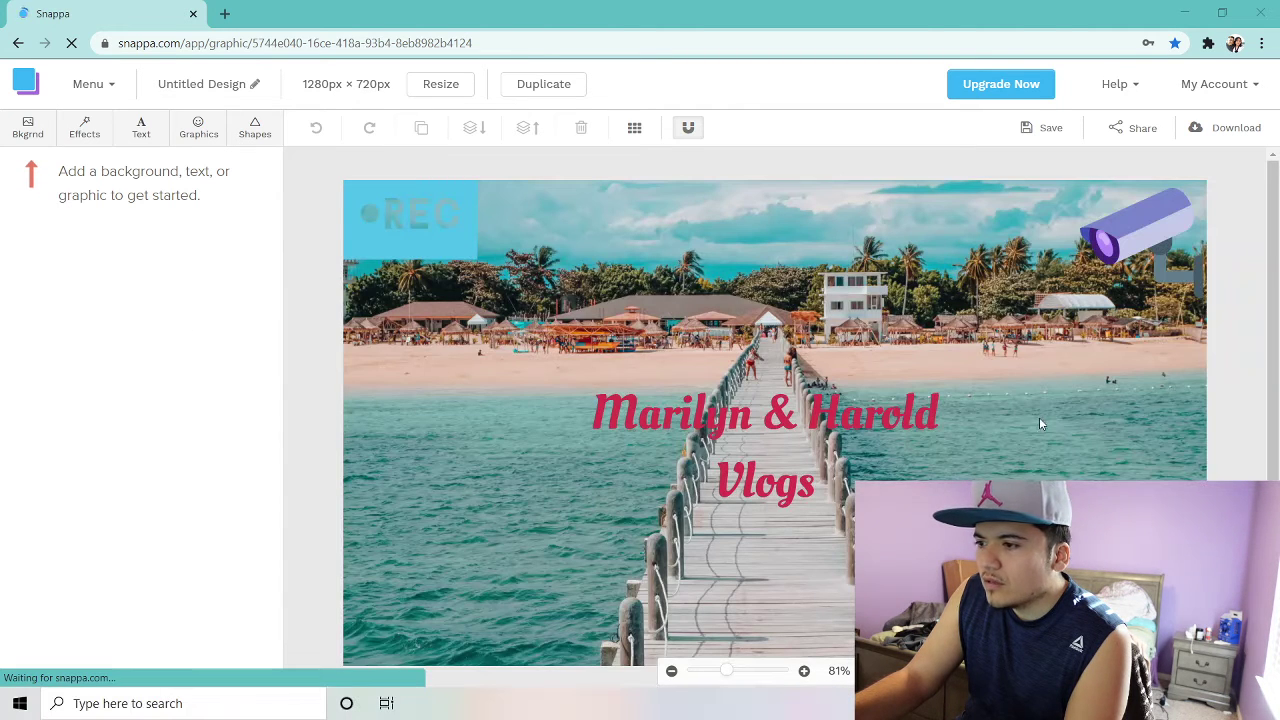
key("XF86AudioRaiseVolume")
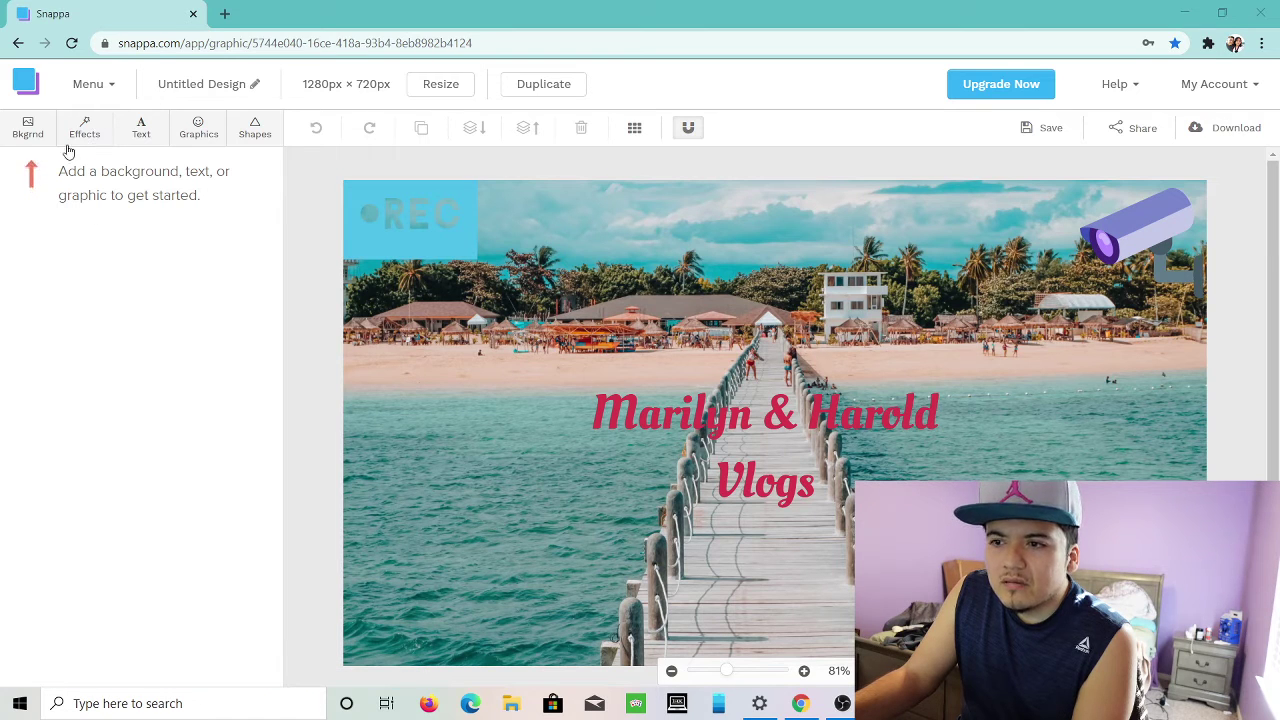
Start a new graphic with the YouTube Thumbnail preset (1280px x 720px).
left_click(120, 94)
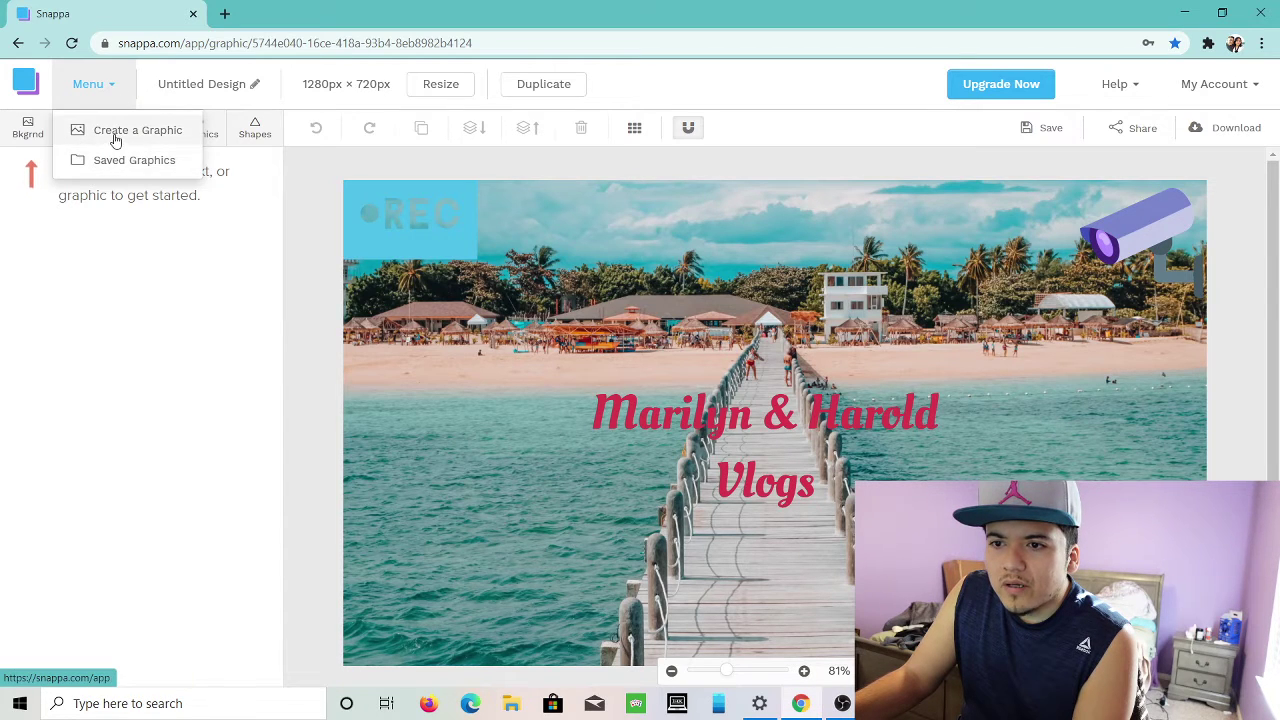
left_click(116, 140)
scroll(414, 451, "down", 2)
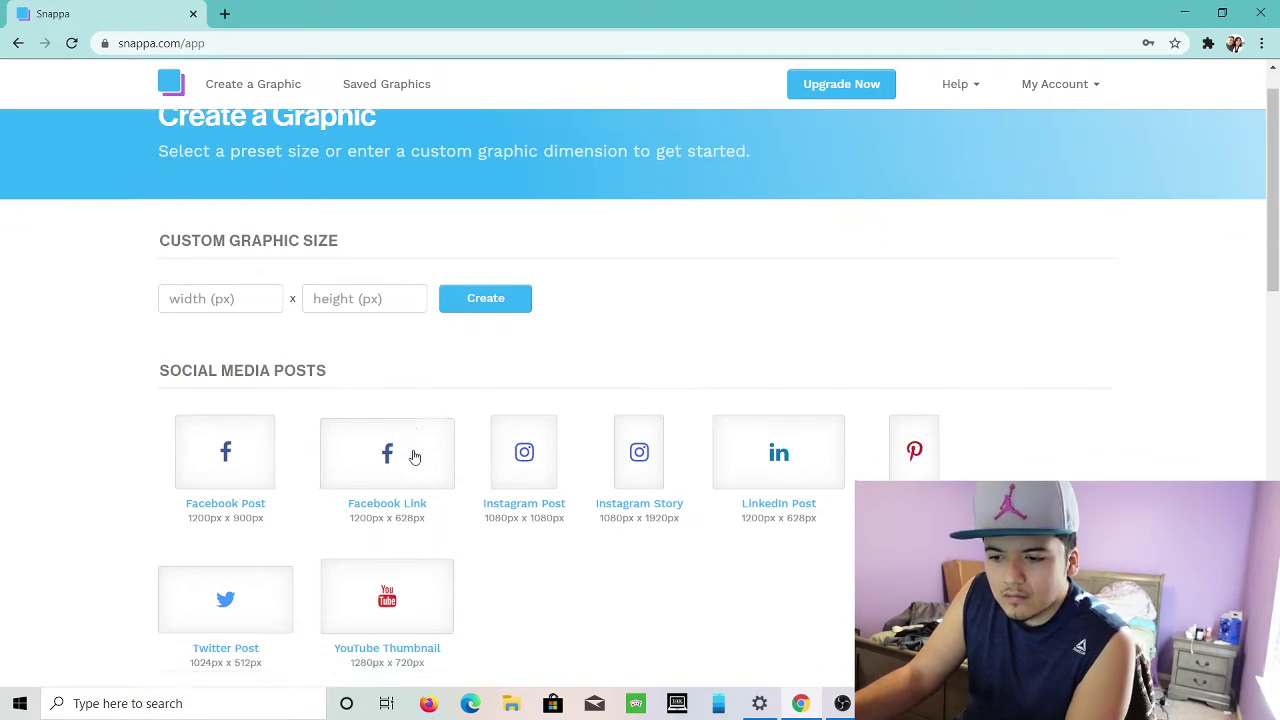
left_click(416, 482)
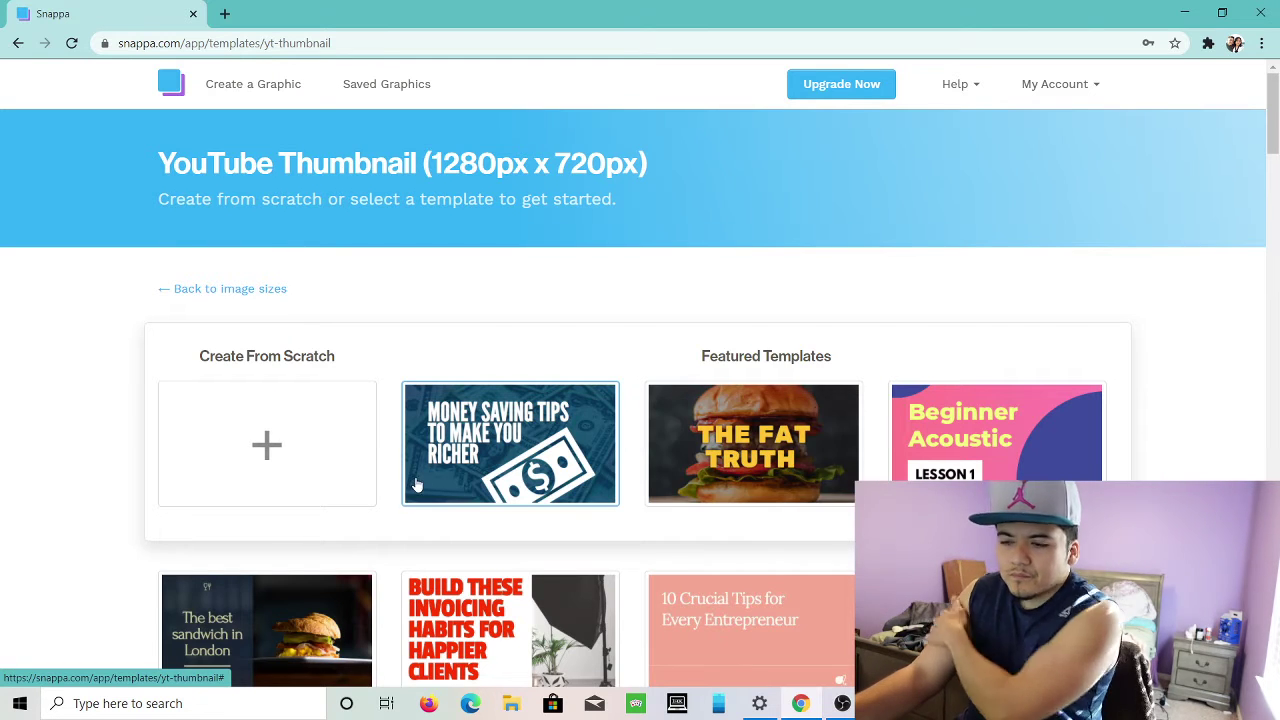
Browse the YouTube thumbnail templates and open the "How to Make the Perfect Veggie Scramble" design.
scroll(412, 485, "down", 2)
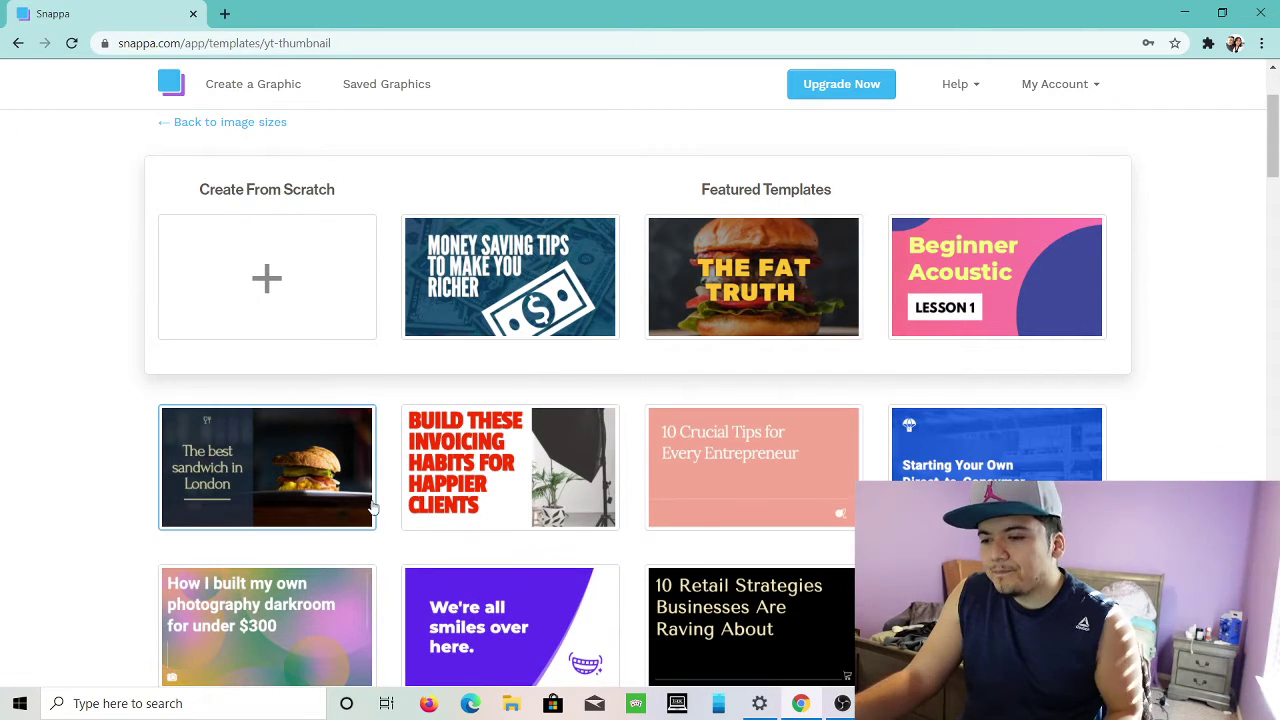
scroll(364, 512, "down", 3)
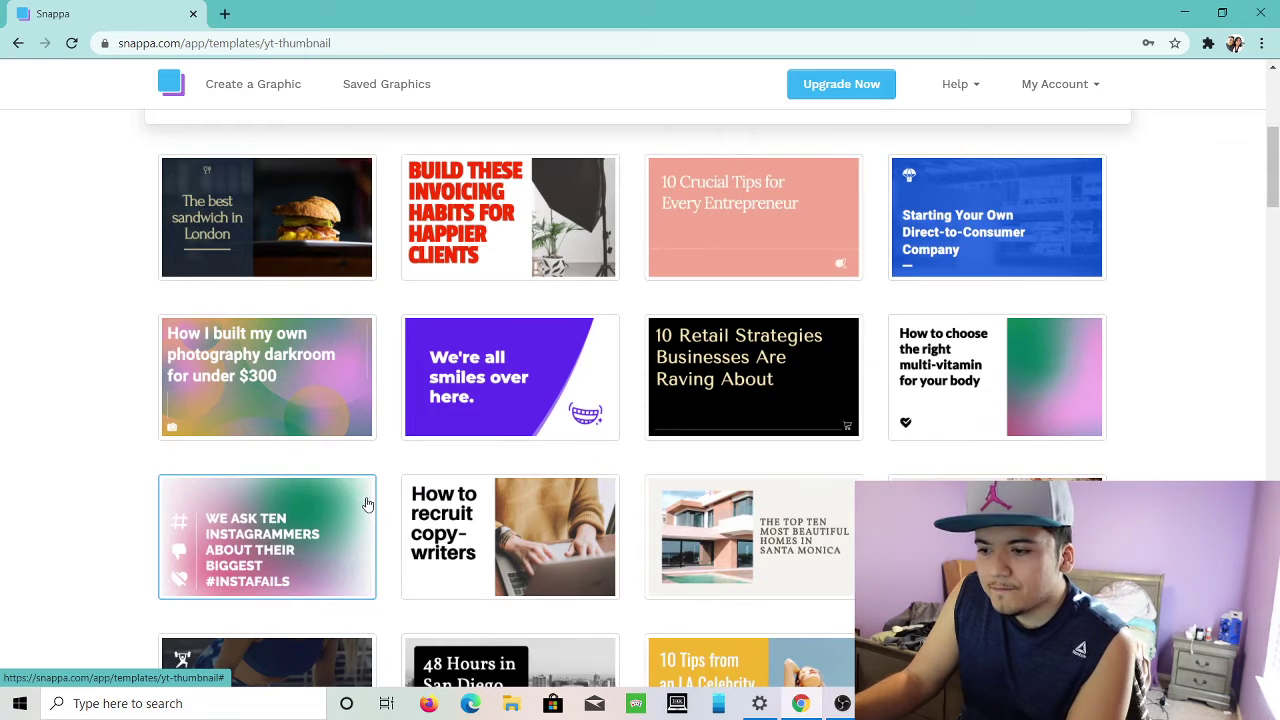
scroll(368, 504, "down", 2)
scroll(368, 504, "down", 1)
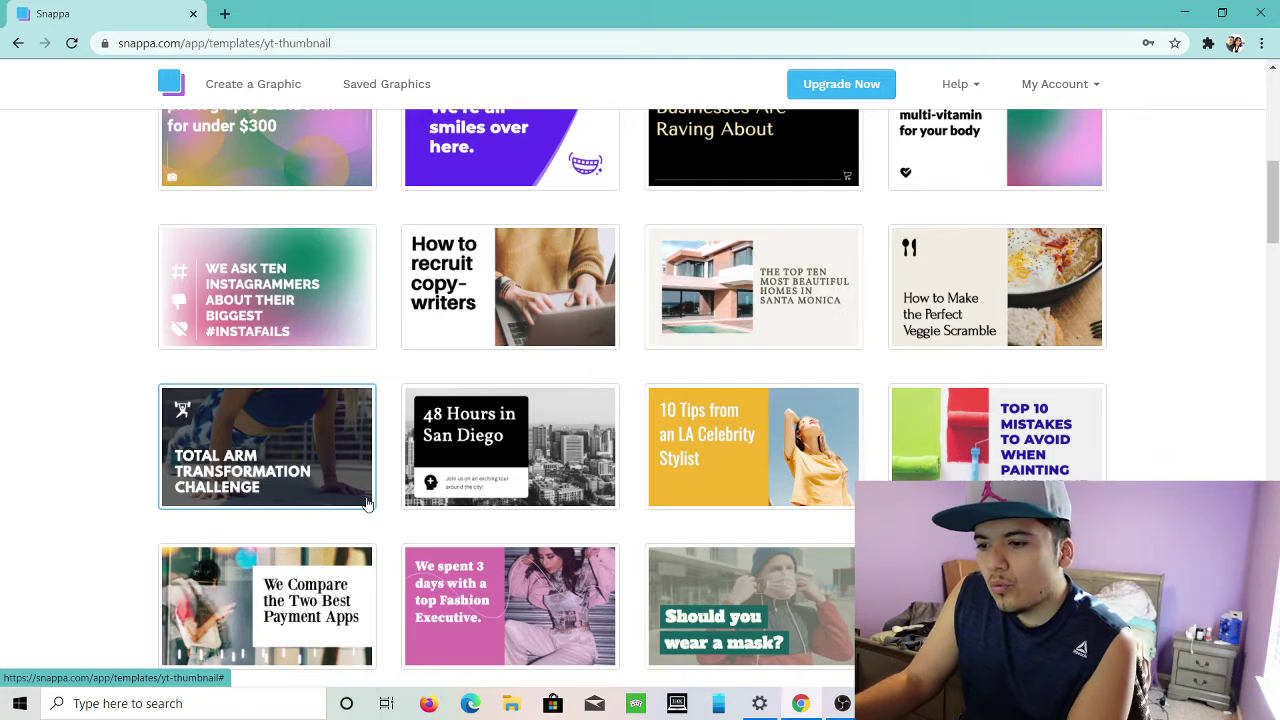
scroll(368, 504, "down", 1)
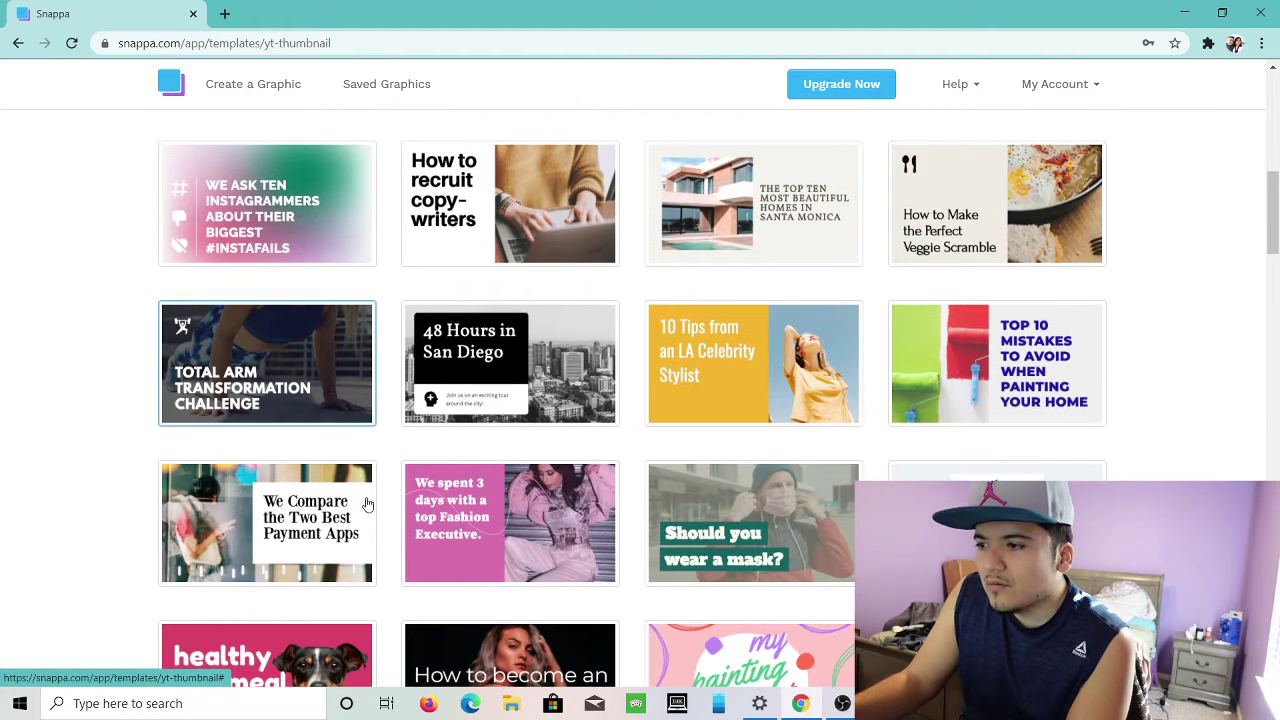
left_click(938, 218)
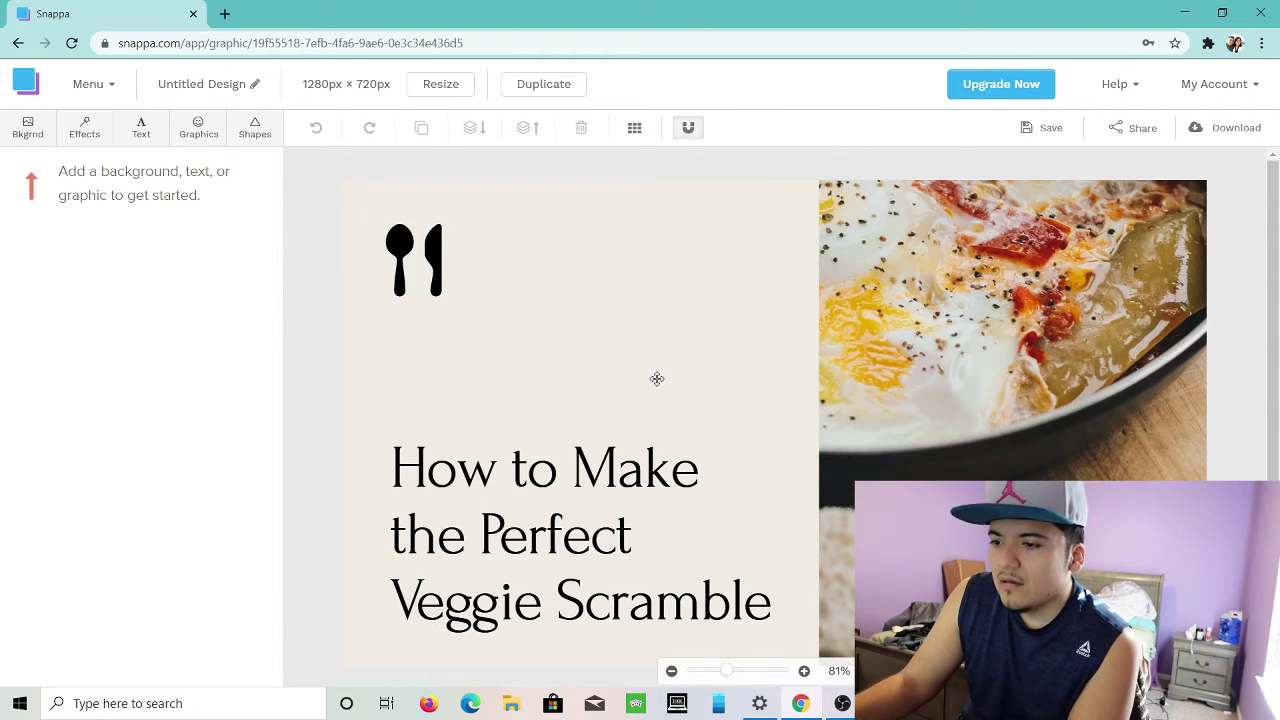
Replace the template's headline with "How to make a thumbnail for free...using this soso".
scroll(654, 374, "down", 1)
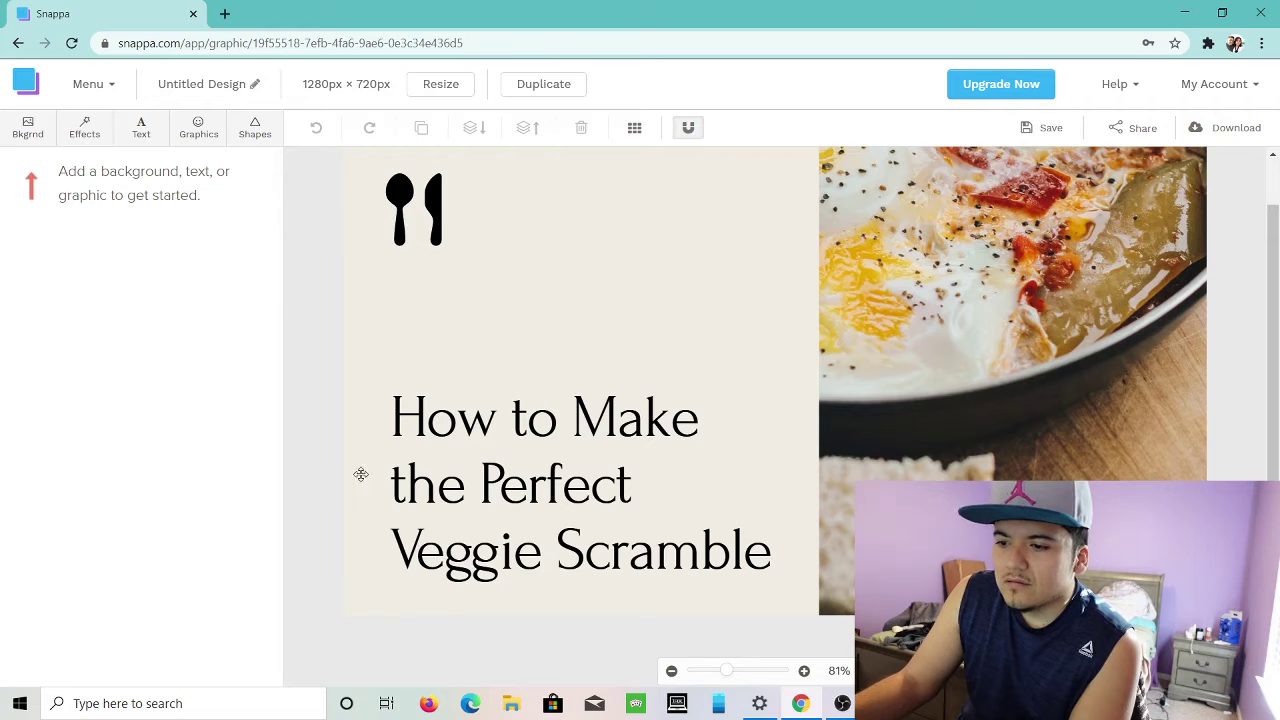
scroll(775, 556, "up", 1)
left_click(770, 558)
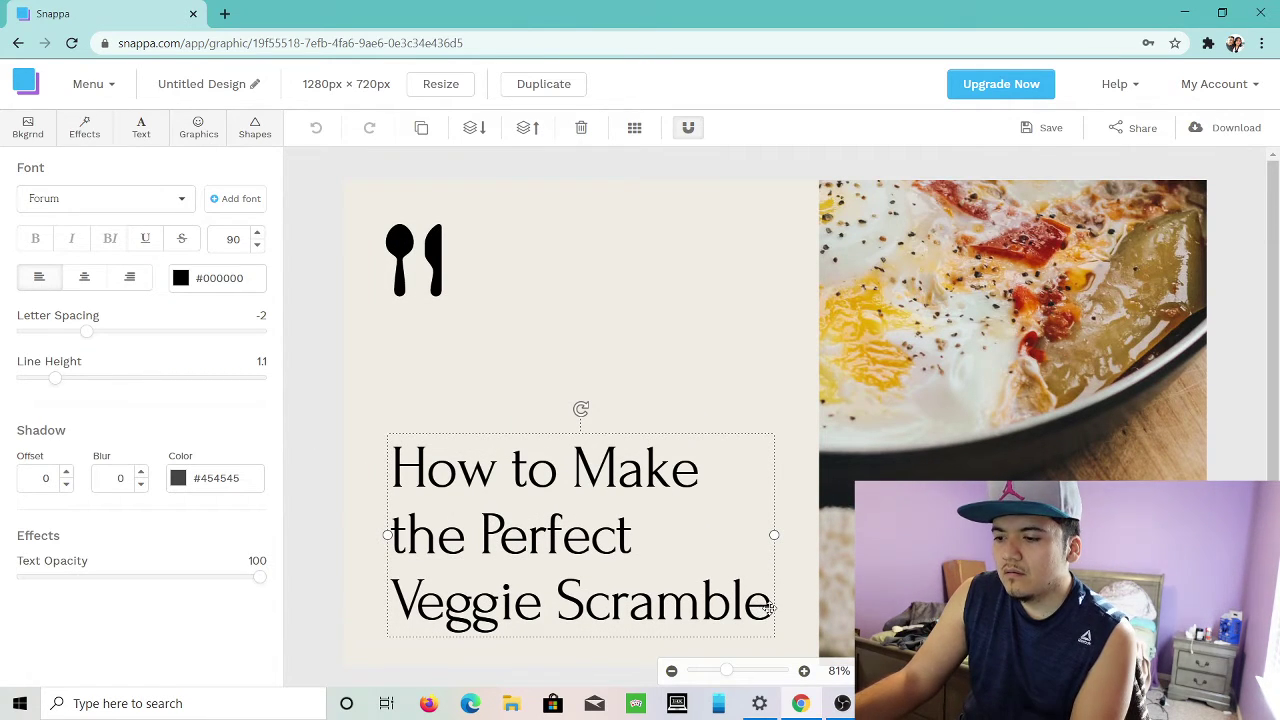
double_click(752, 598)
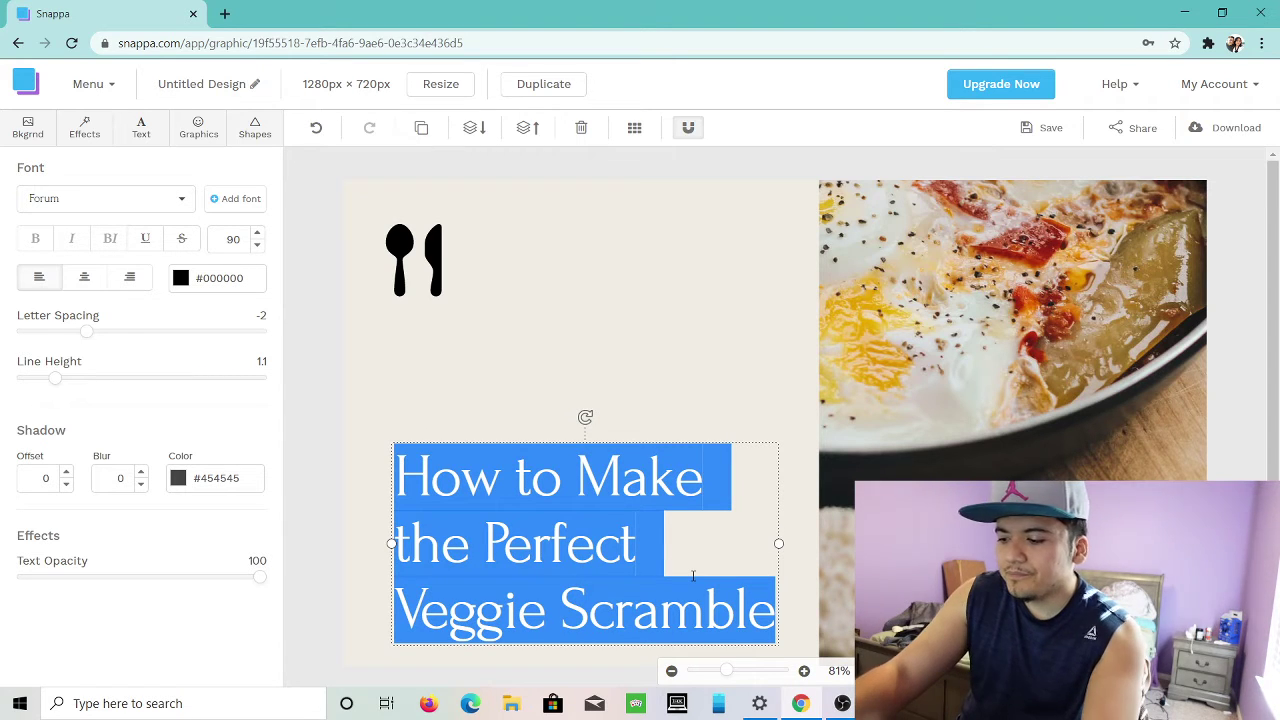
key("BackSpace")
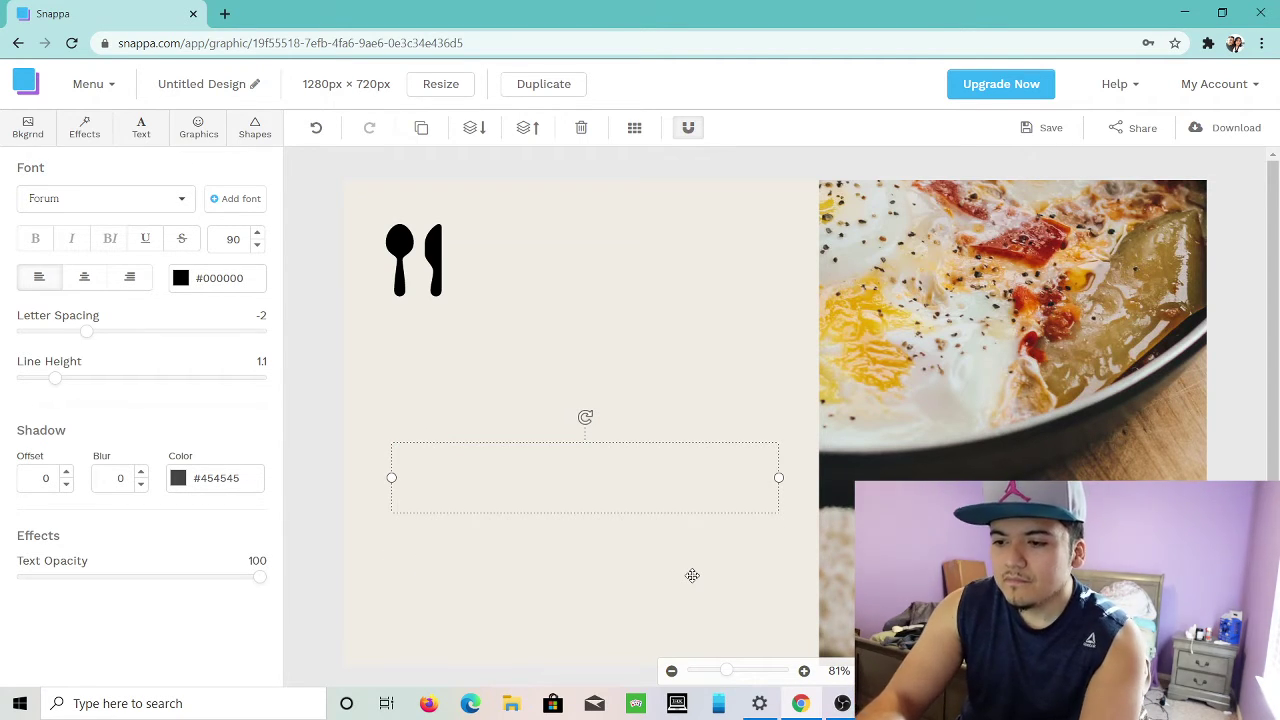
type("ho")
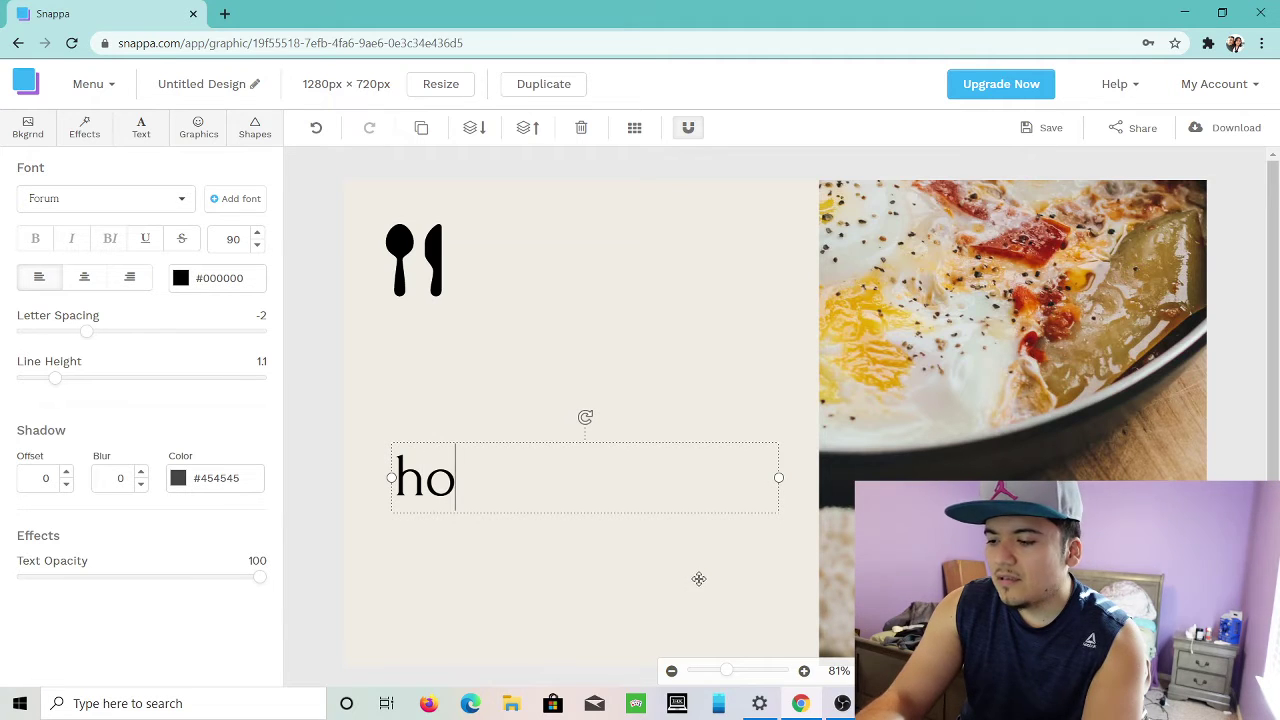
key("BackSpace")
key("BackSpace")
type("How tdo")
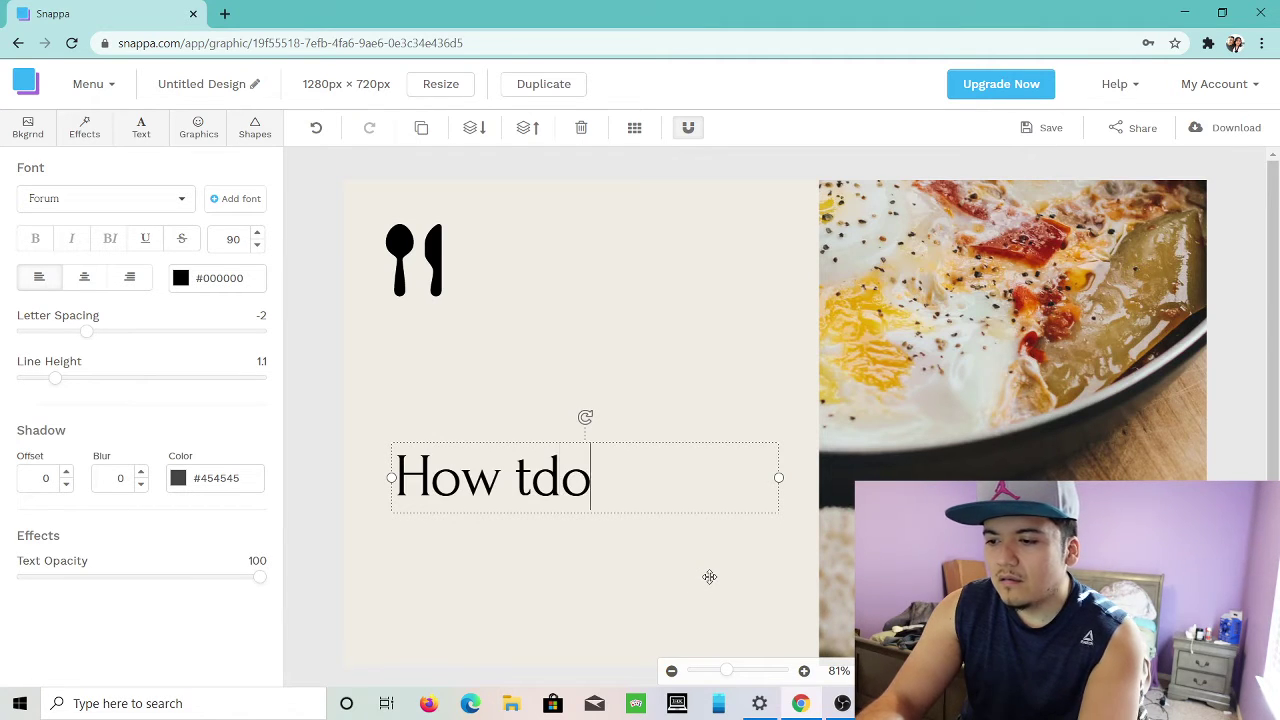
key("BackSpace")
key("BackSpace")
type("t")
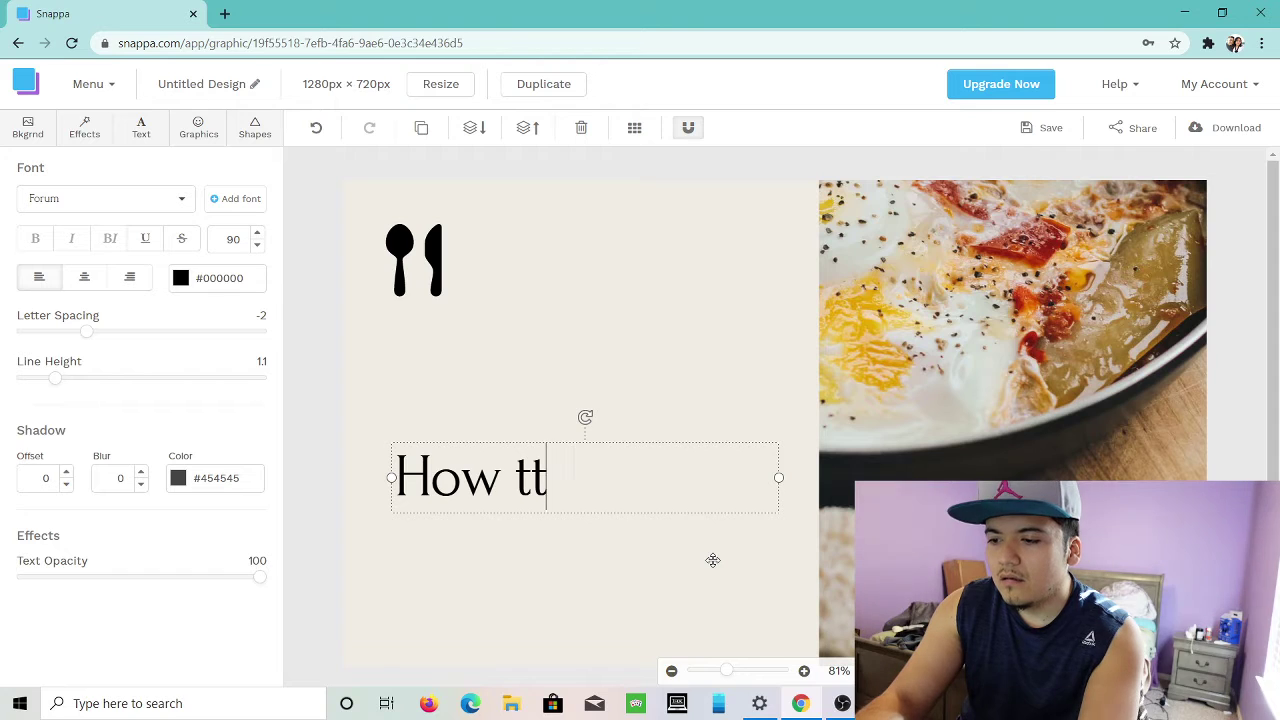
key("BackSpace")
type("o make ")
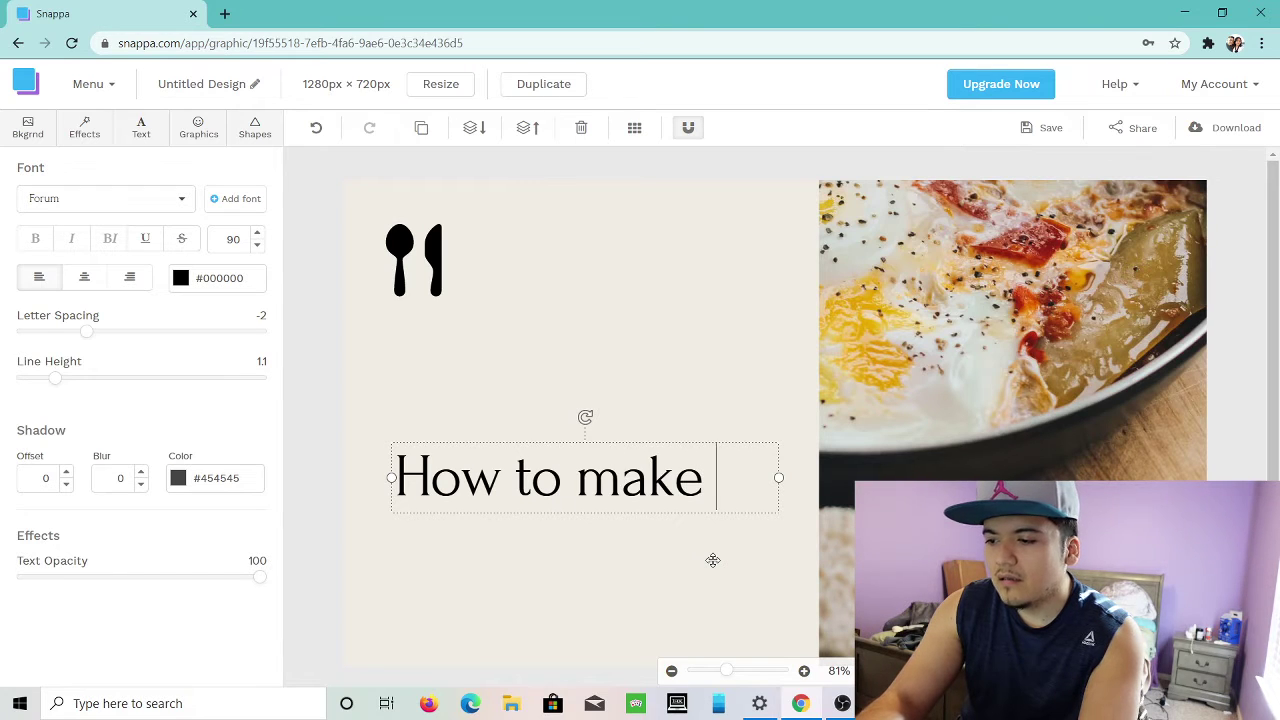
type("a thum")
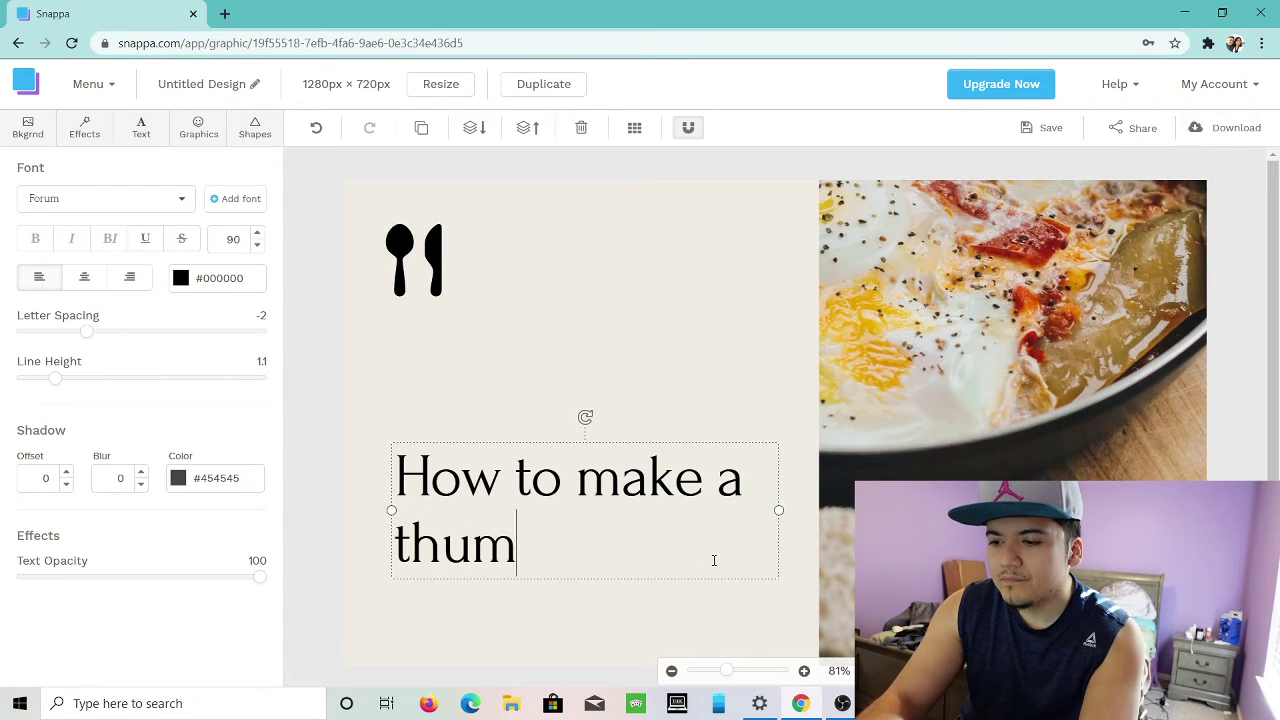
type("bnail ")
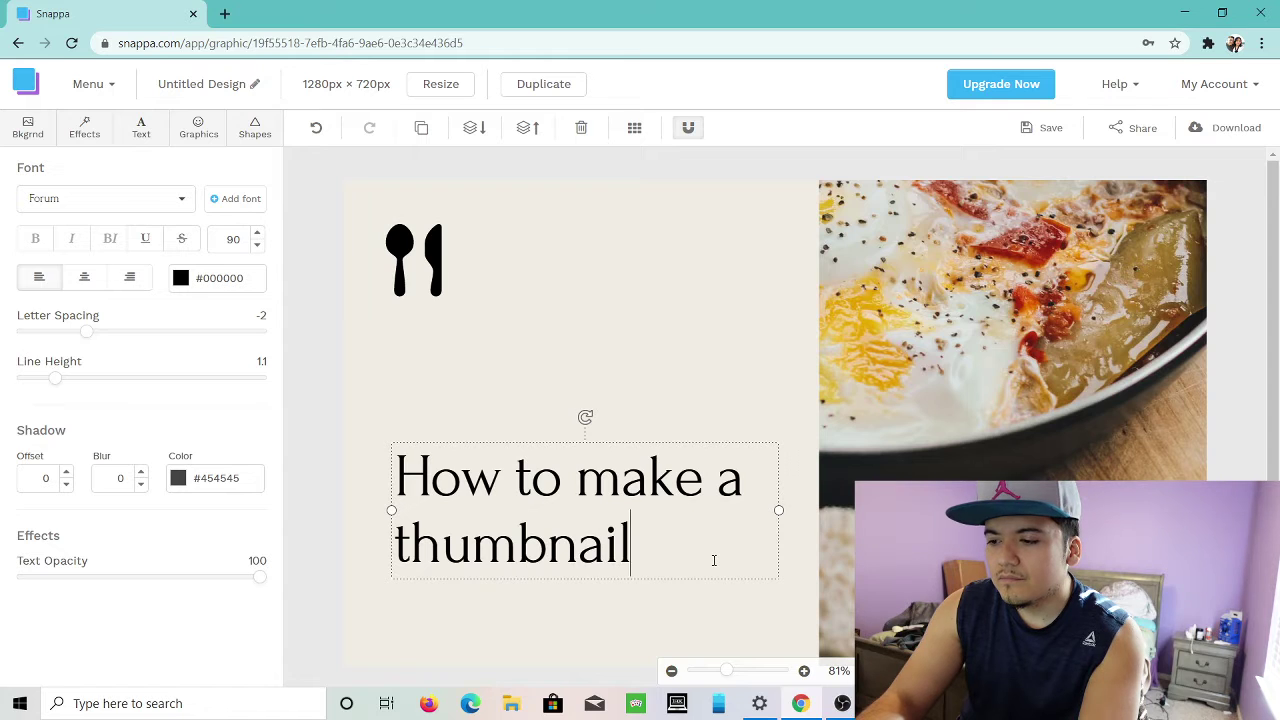
type("for")
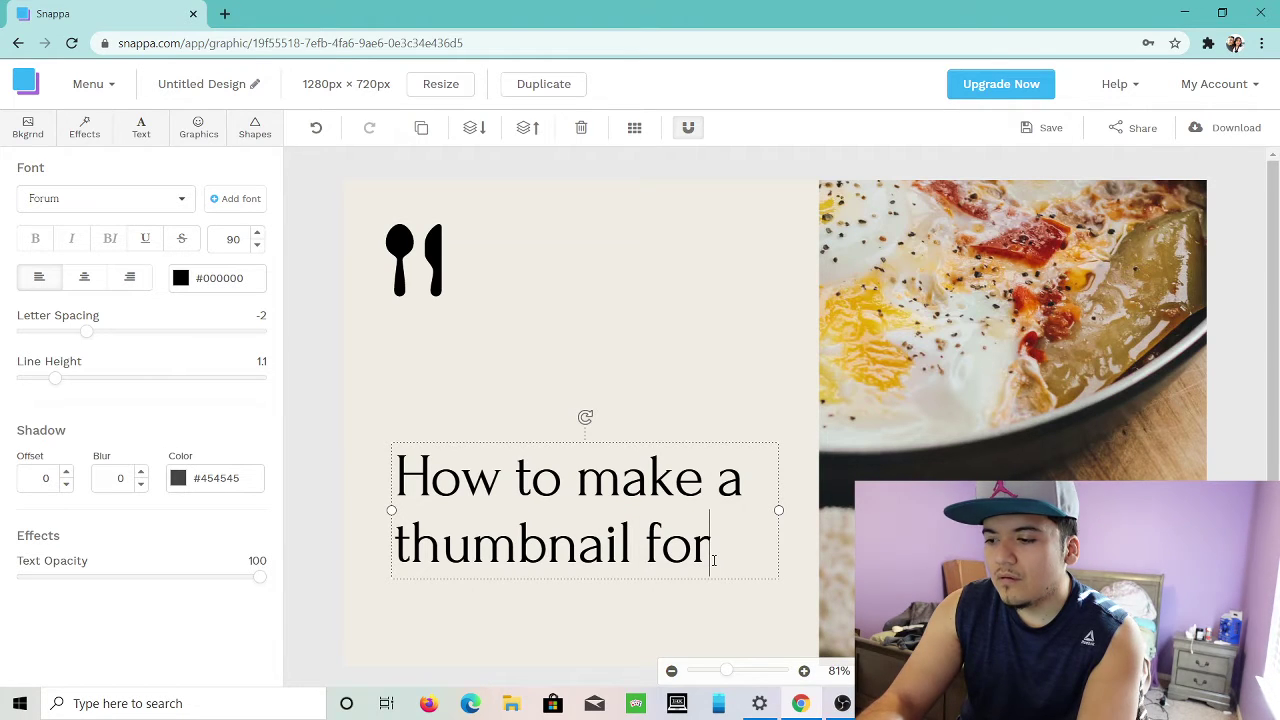
type(" free")
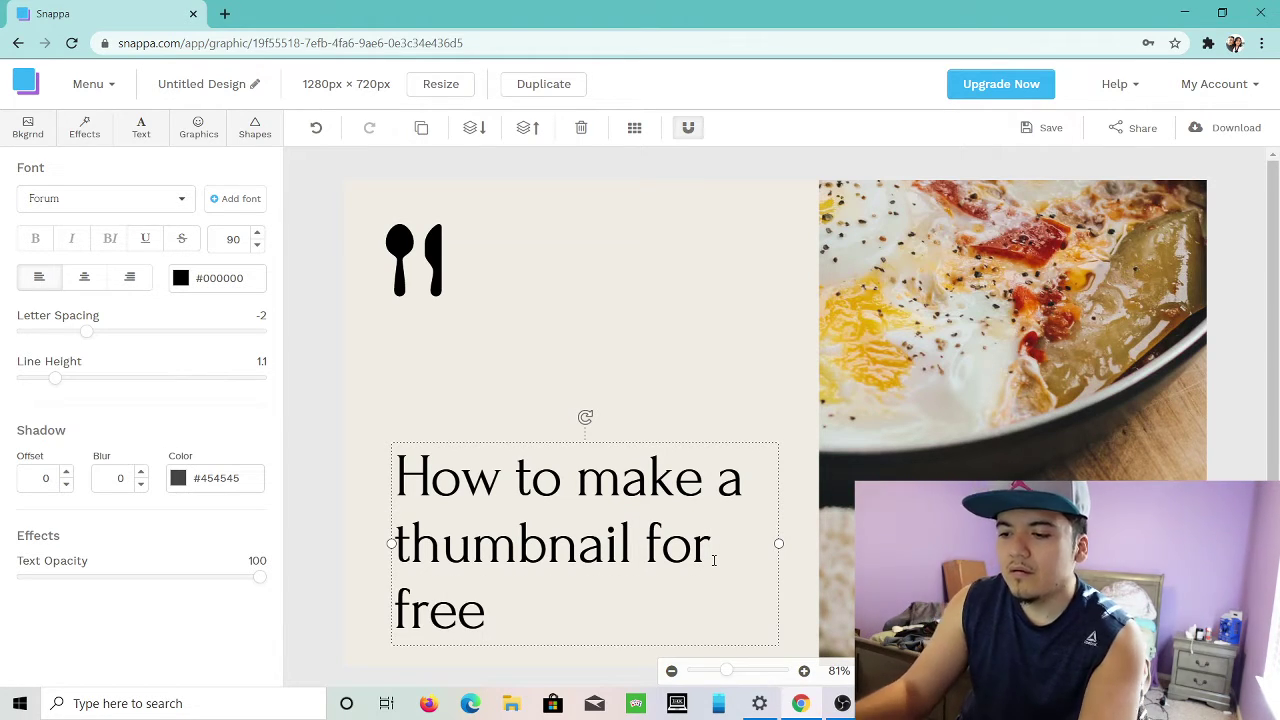
type("...")
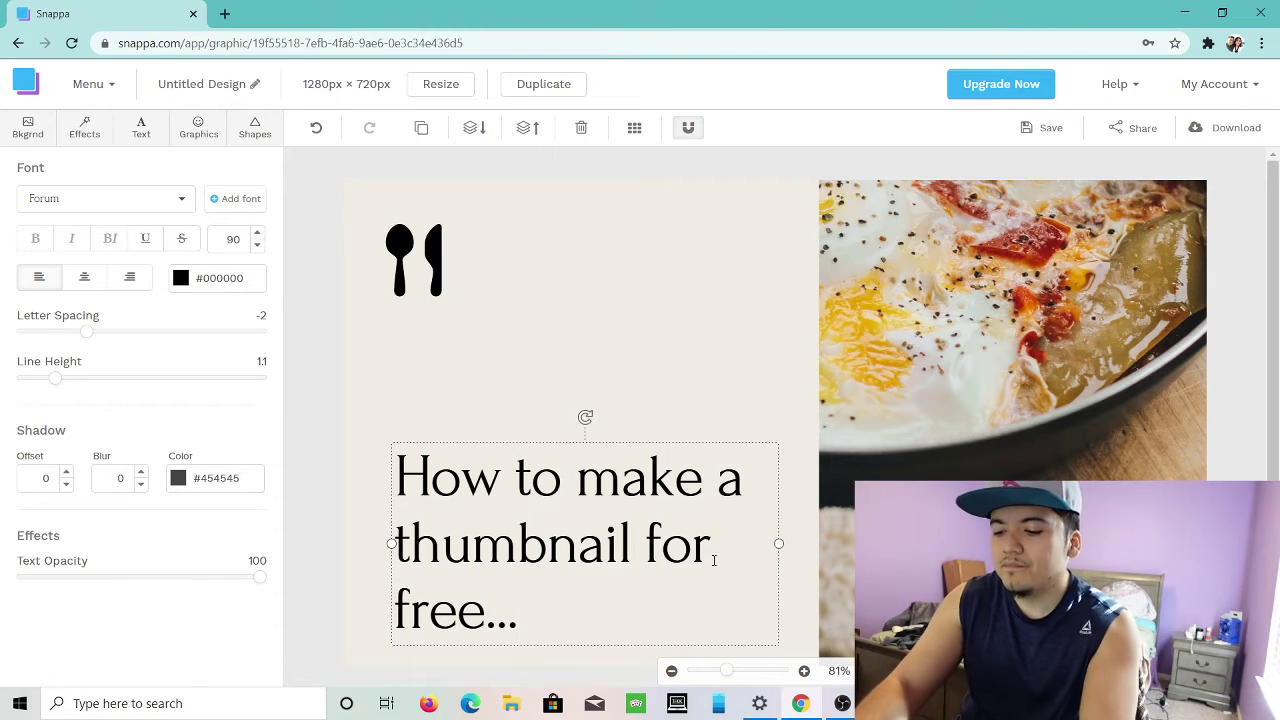
type("using ")
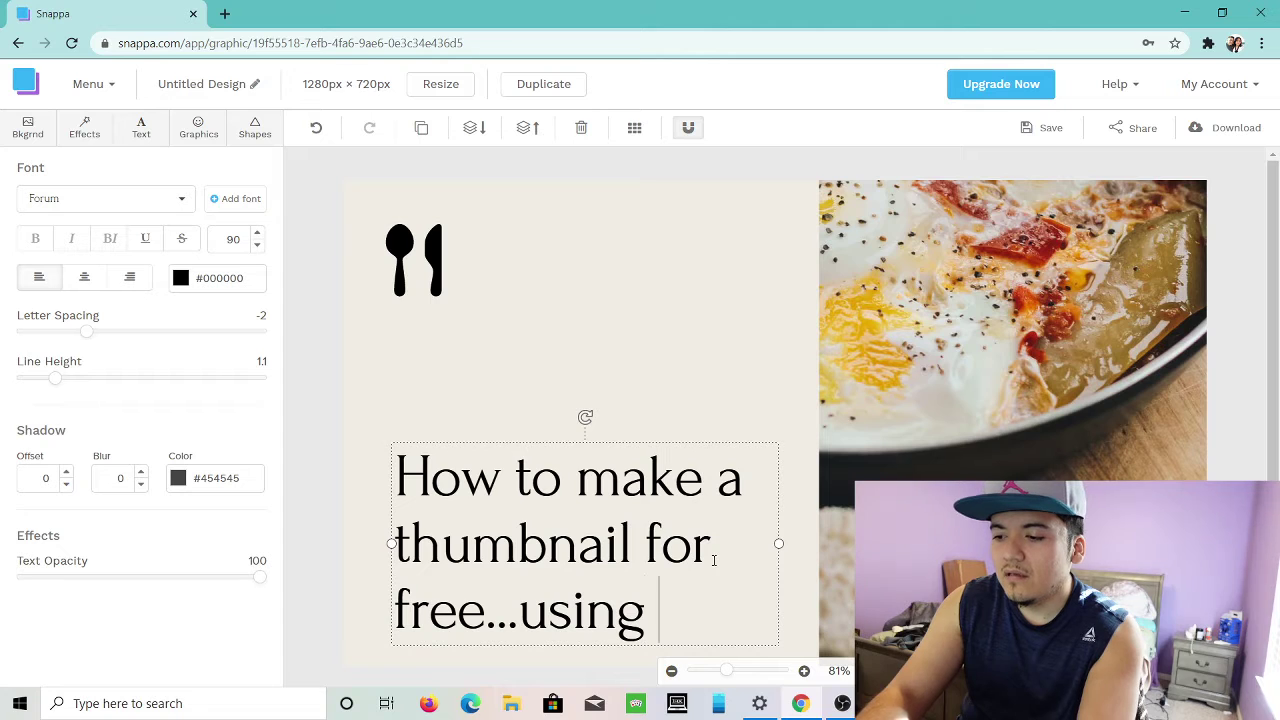
type("this")
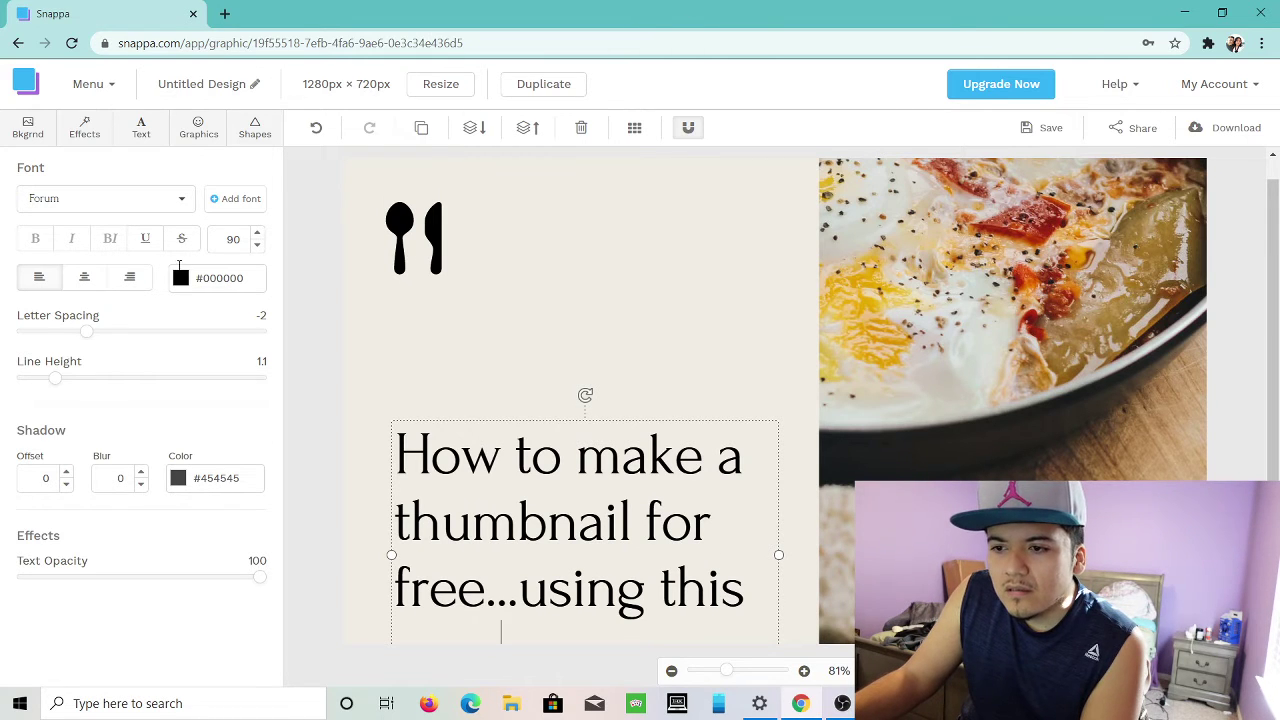
Reduce the headline's font size to 73 so the text fits on three lines.
left_click(257, 246)
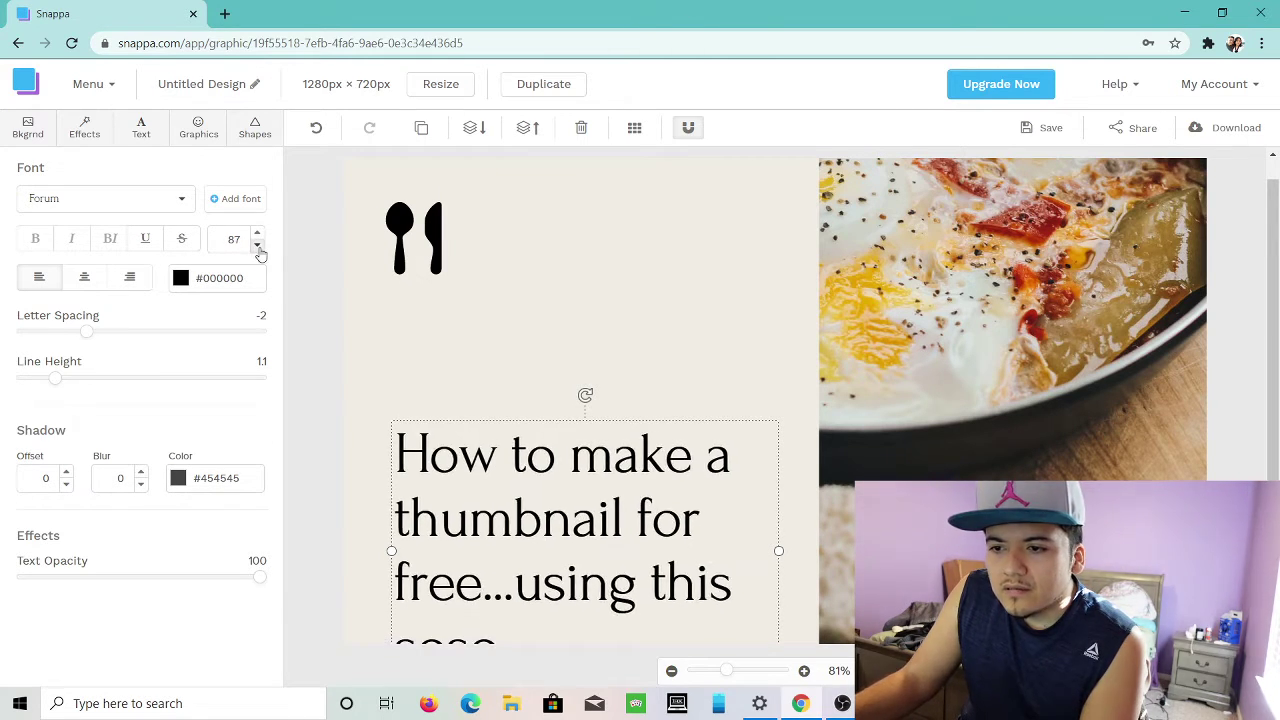
left_click(257, 246)
left_click(257, 246)
left_click(257, 246)
left_click(257, 246)
left_click(257, 246)
left_click(257, 246)
left_click(257, 246)
left_click(257, 246)
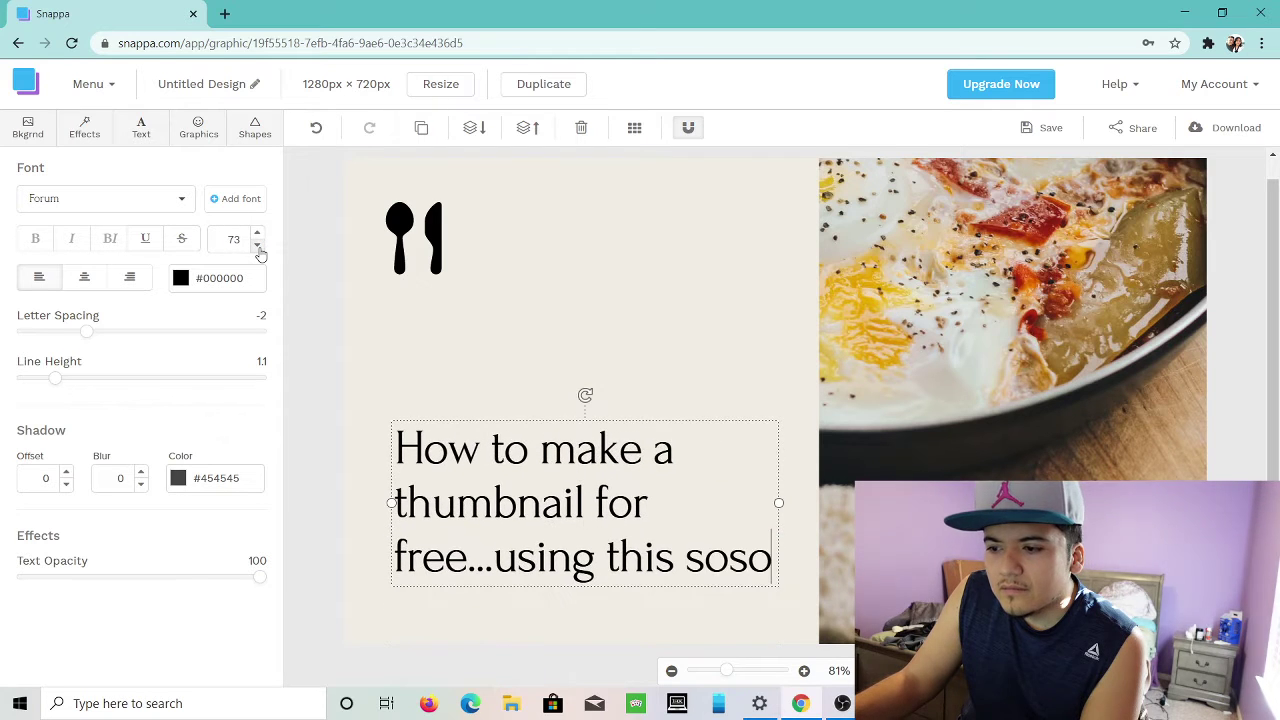
Reduce the headline's font size to 71 and correct its last word so the text ends with "using this software".
left_click(257, 246)
left_click(257, 246)
key("BackSpace")
key("BackSpace")
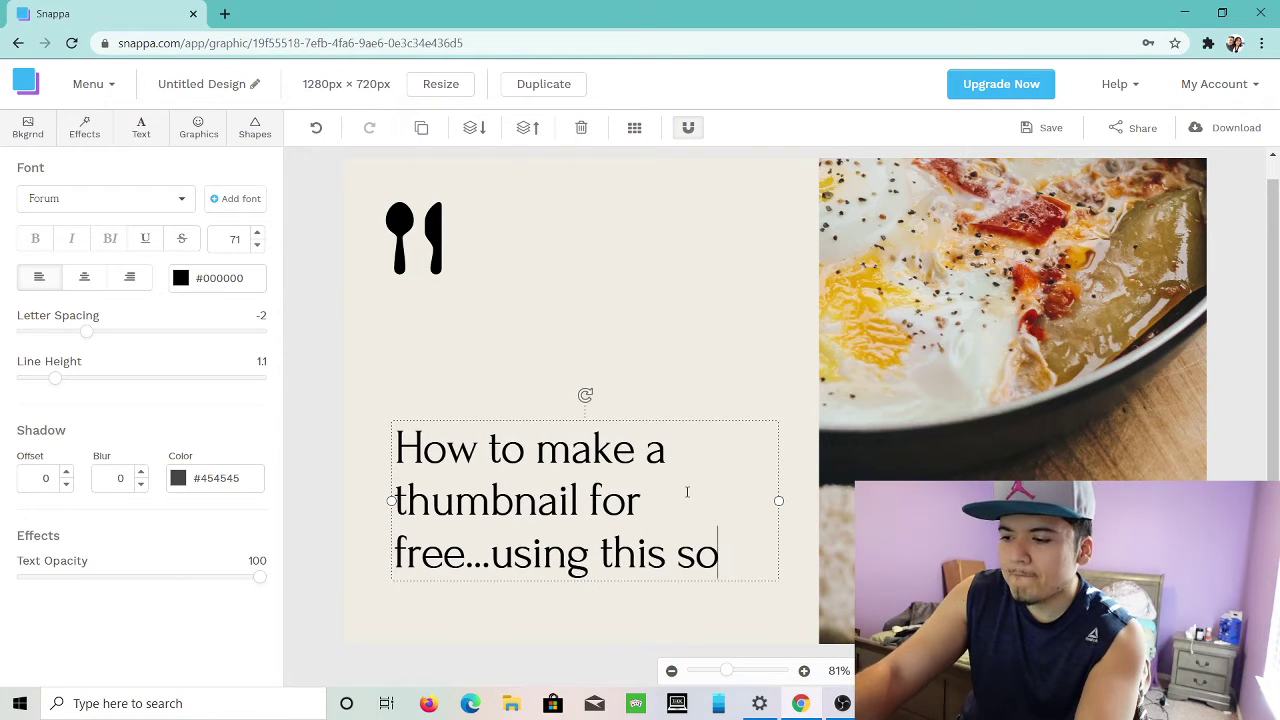
type("ftware")
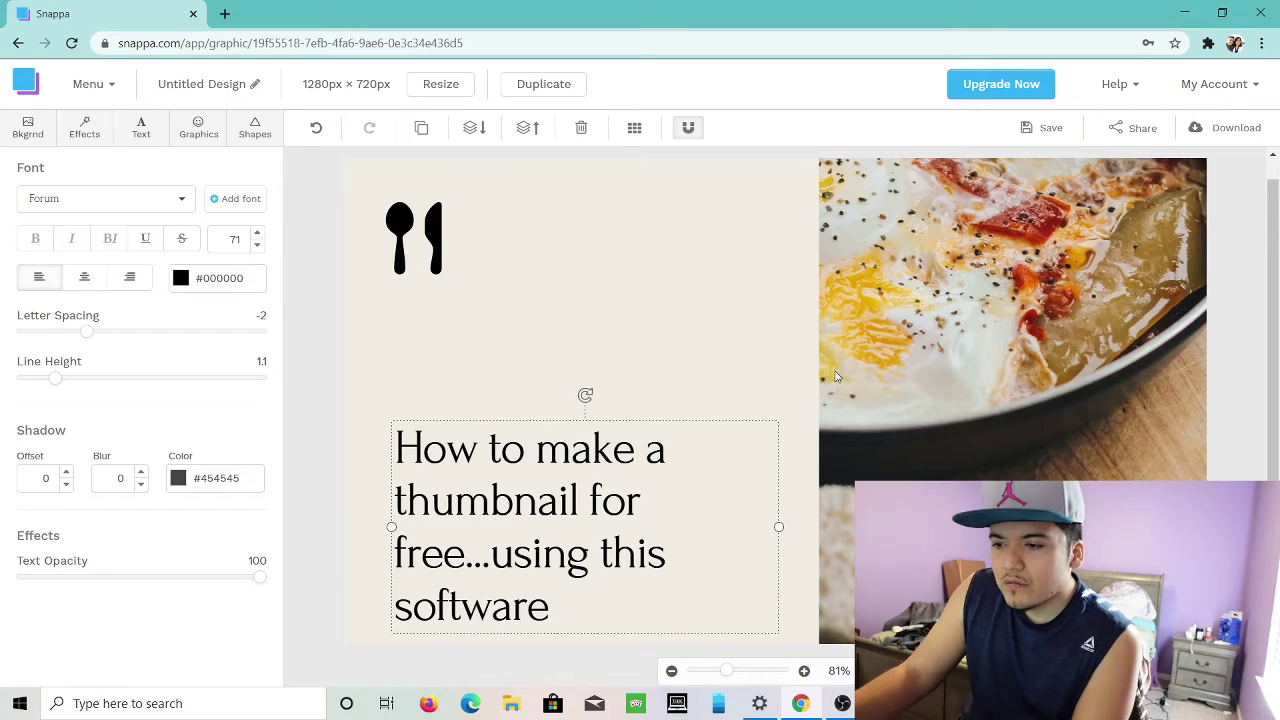
Move the headline up to the middle of the beige panel, just below the spoon-and-knife icon.
left_click(624, 500)
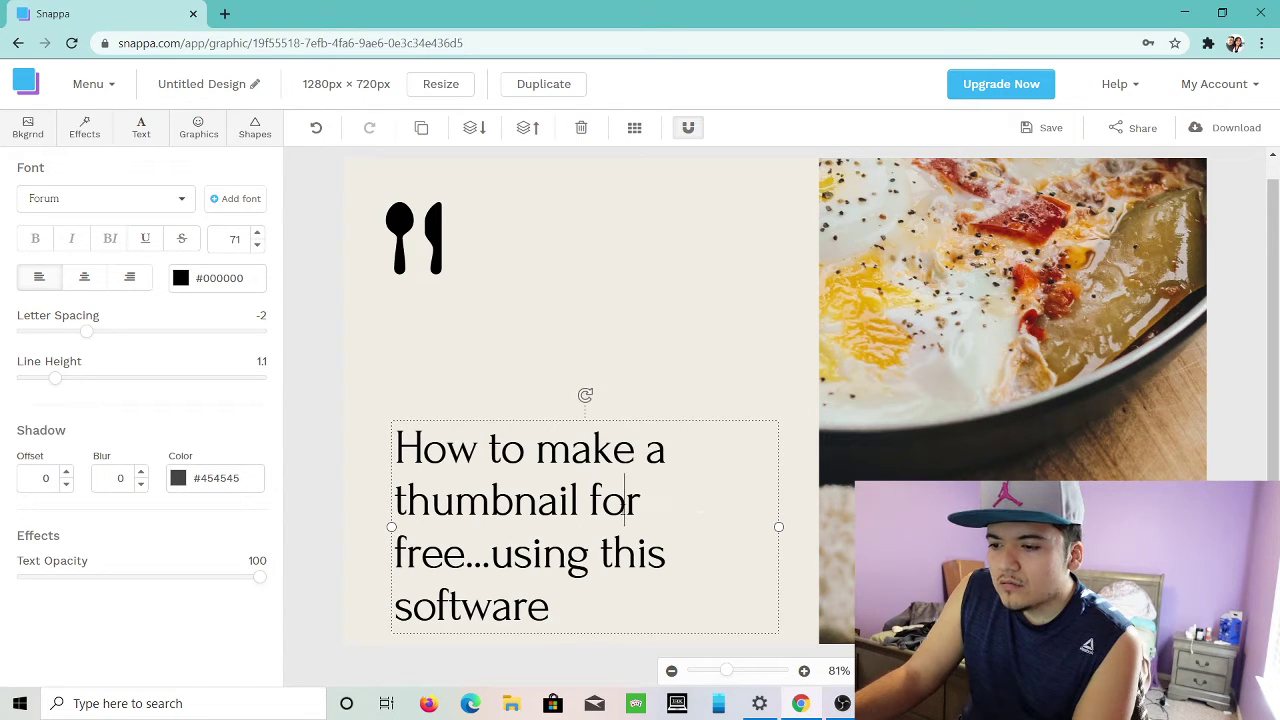
double_click(565, 470)
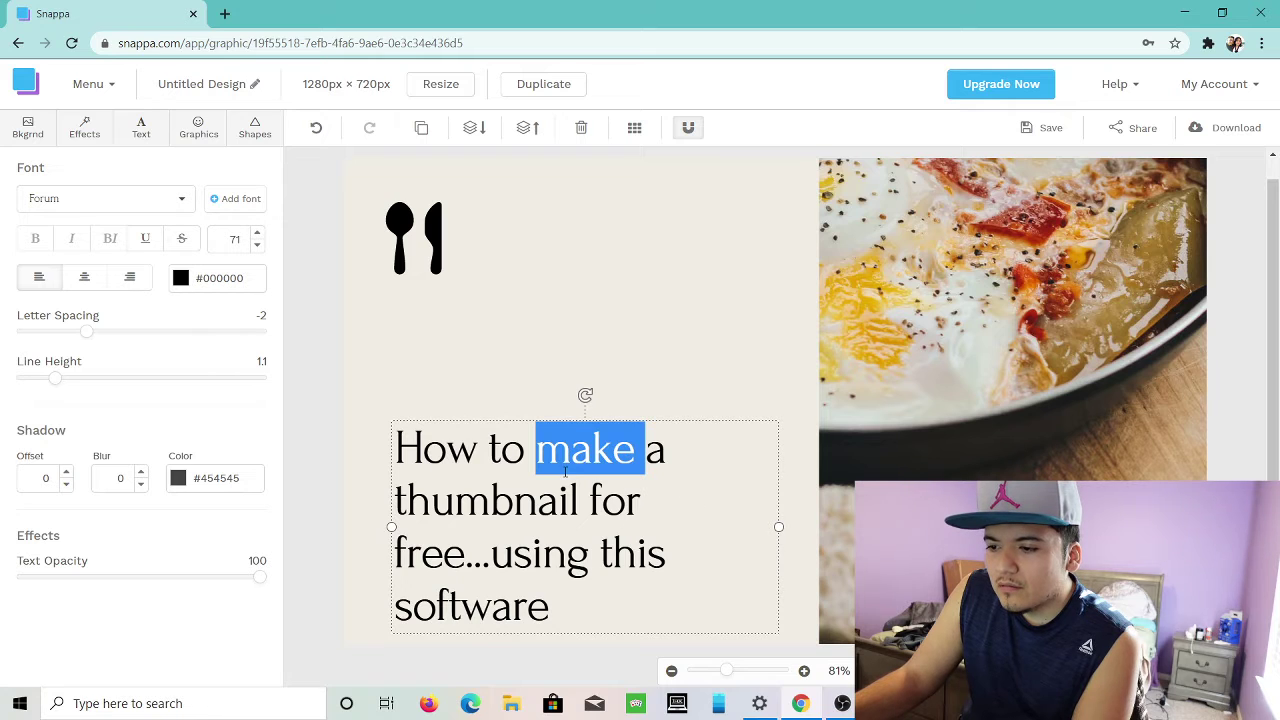
left_click(652, 357)
scroll(608, 449, "up", 1)
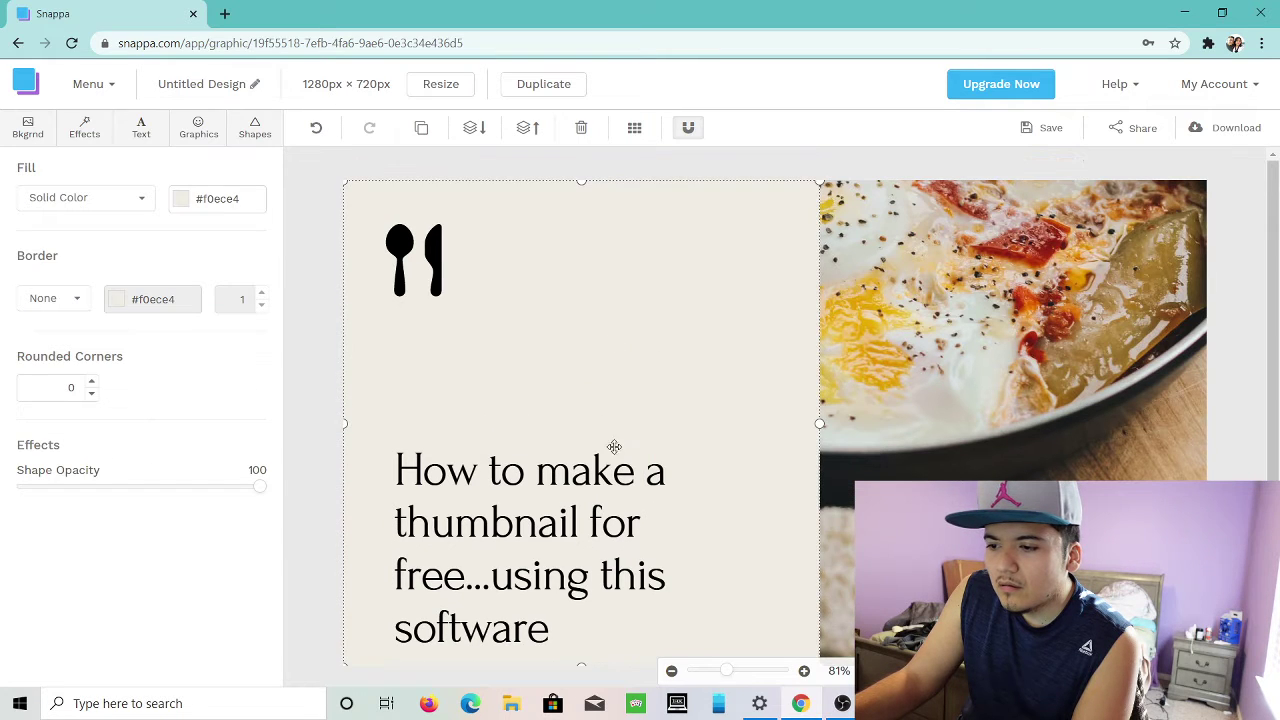
left_click_drag(586, 543, 594, 398)
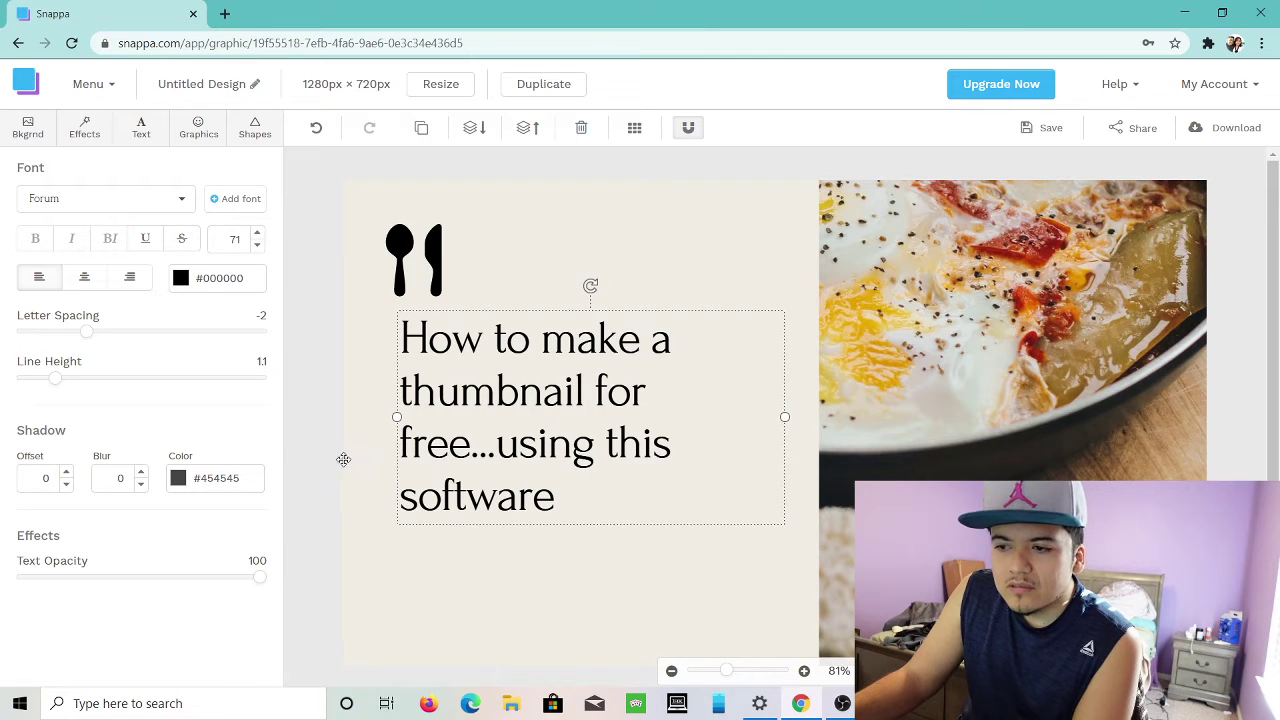
Delete the spoon-and-knife icon above the headline.
left_click(478, 279)
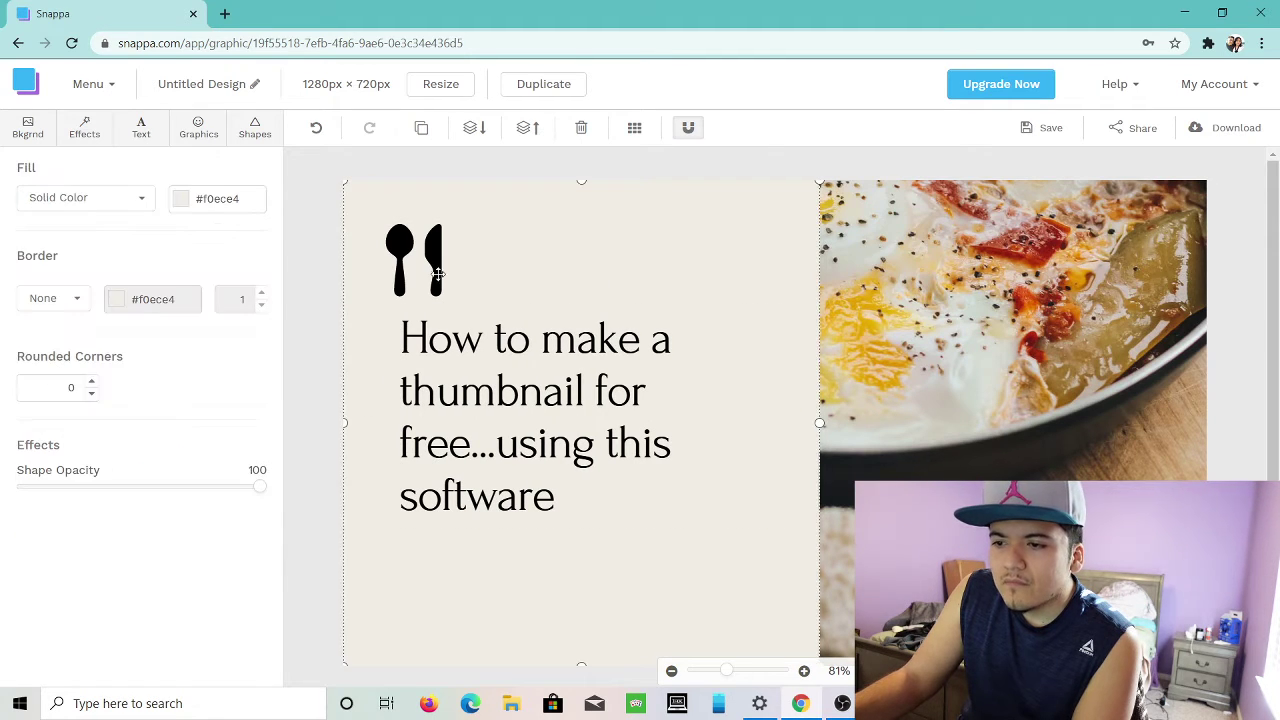
left_click(438, 274)
key("Delete")
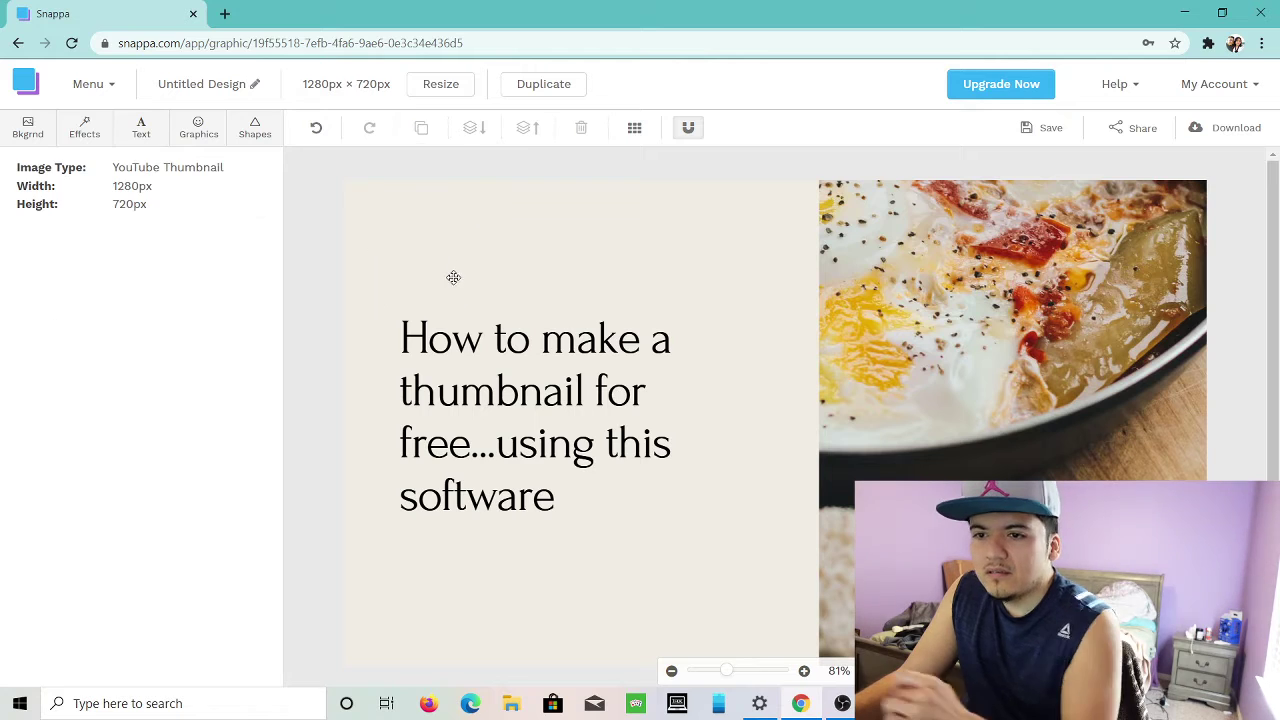
View the icon graphics library and its suggested search terms.
left_click(216, 143)
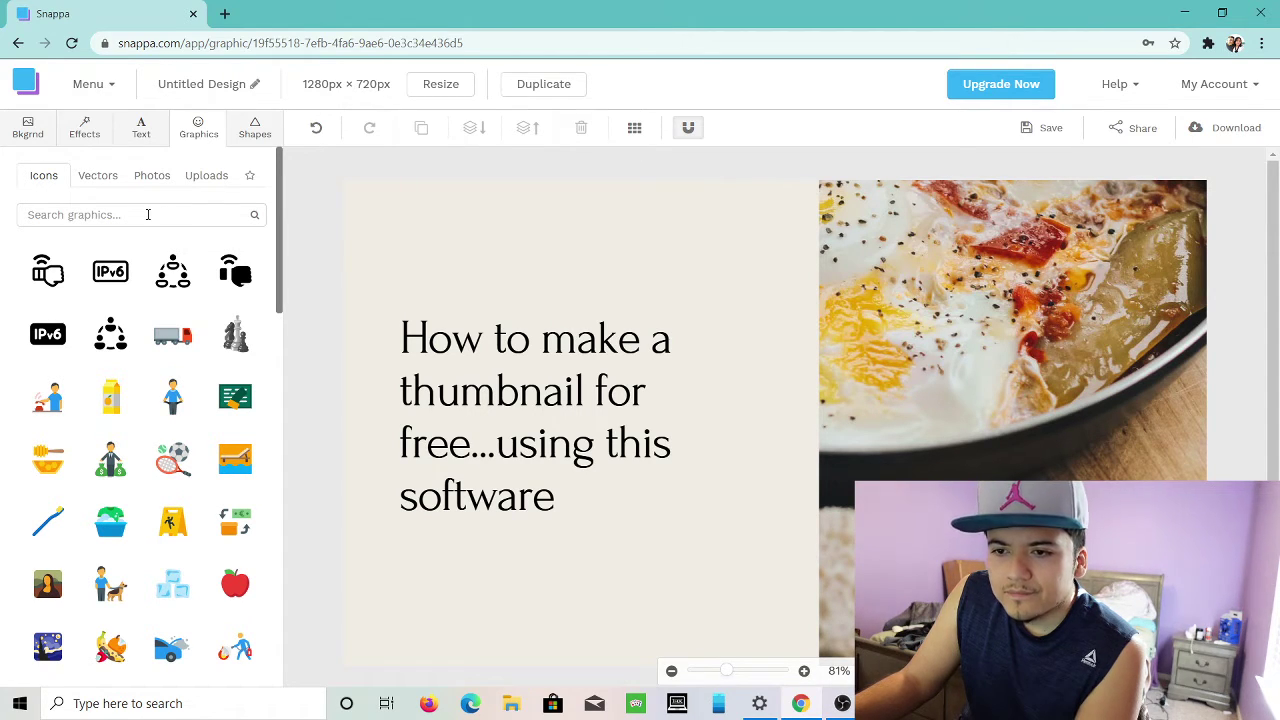
left_click(147, 214)
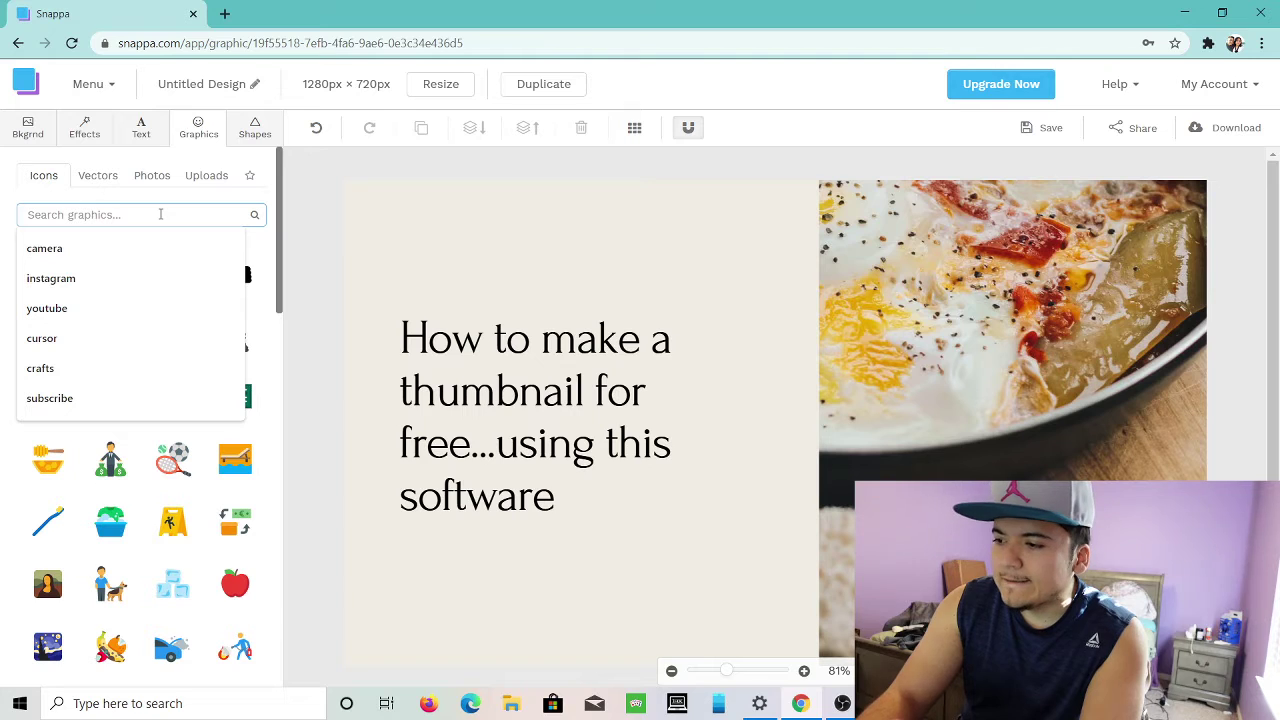
Change the fill of the beige panel behind the headline to the red #d8334a and deselect it.
left_click(708, 267)
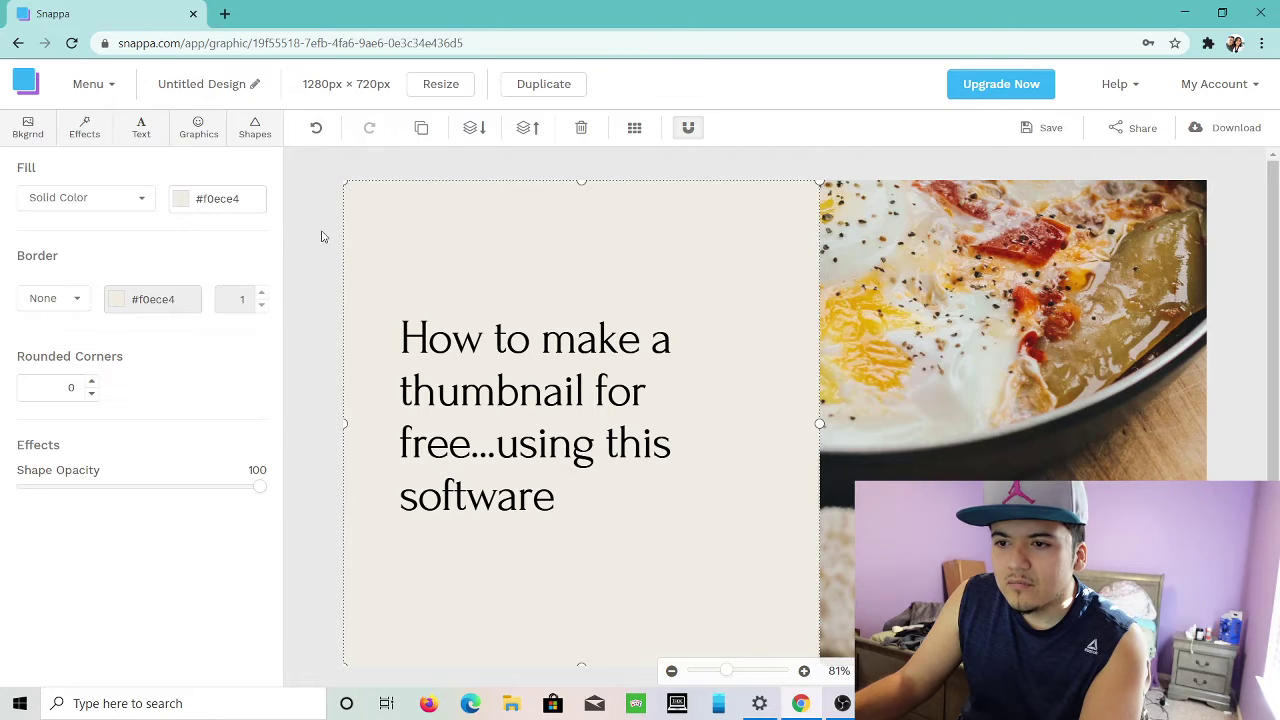
left_click(184, 201)
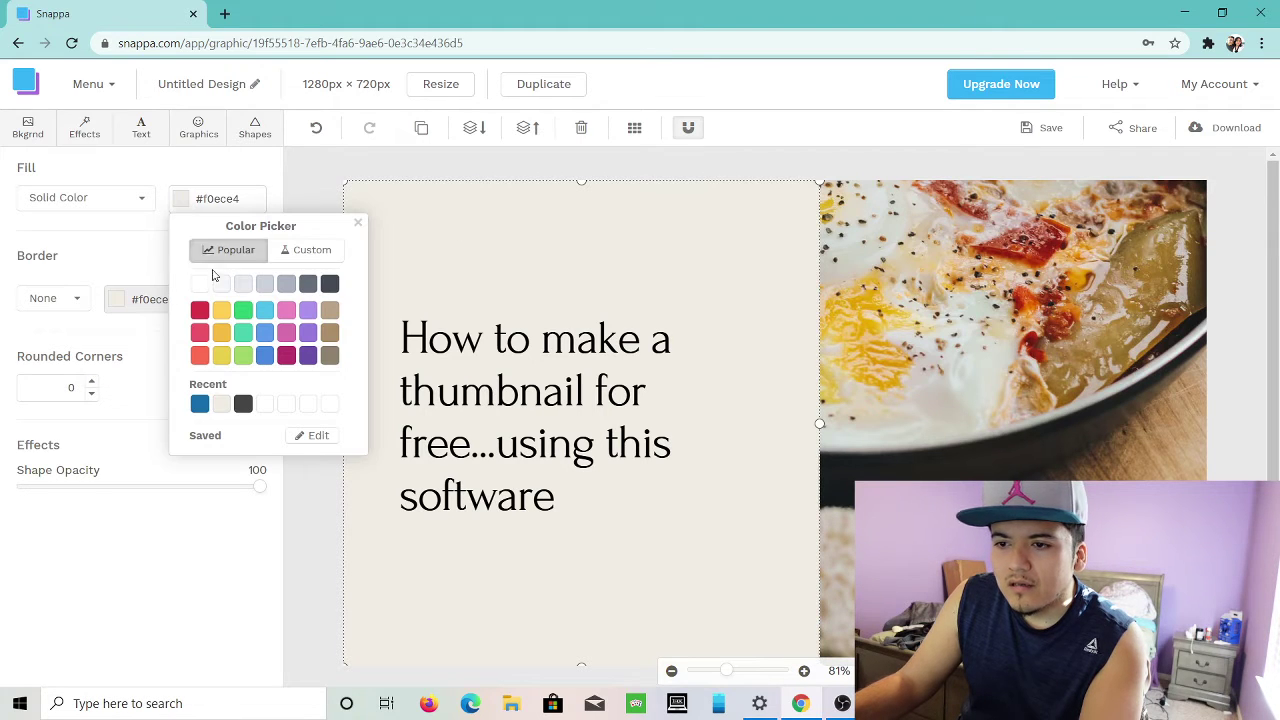
left_click(199, 311)
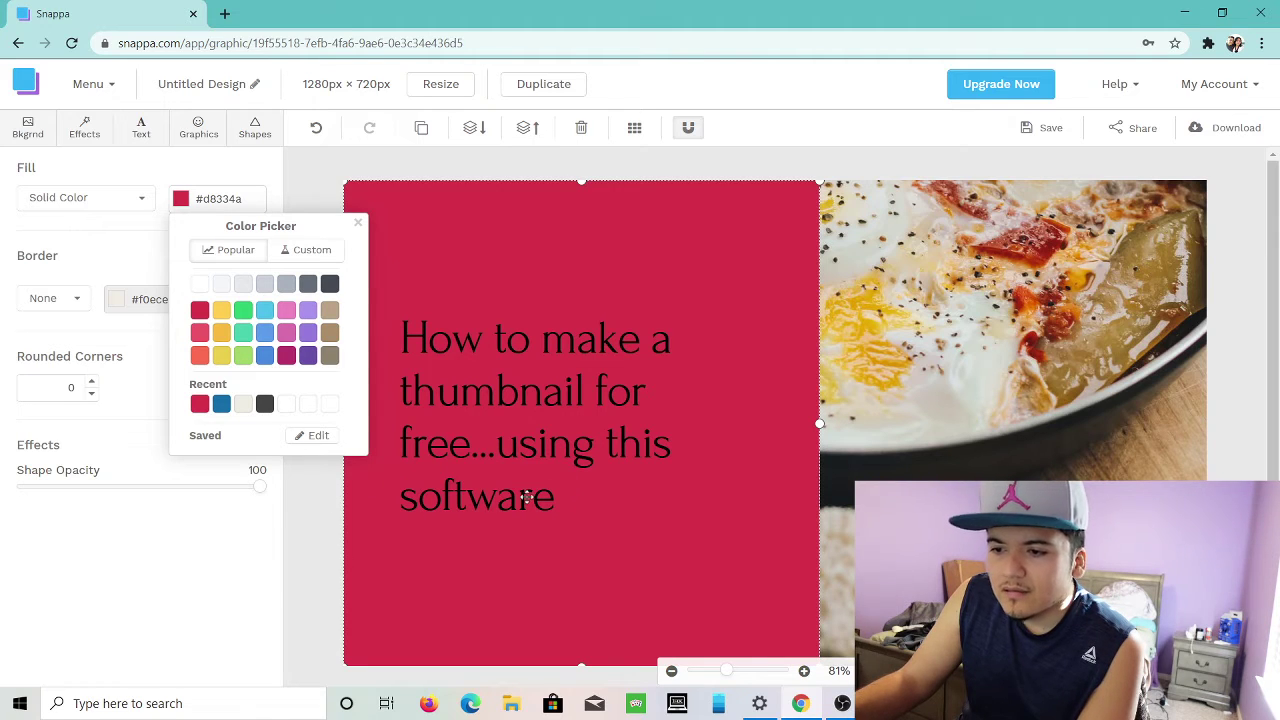
left_click(313, 512)
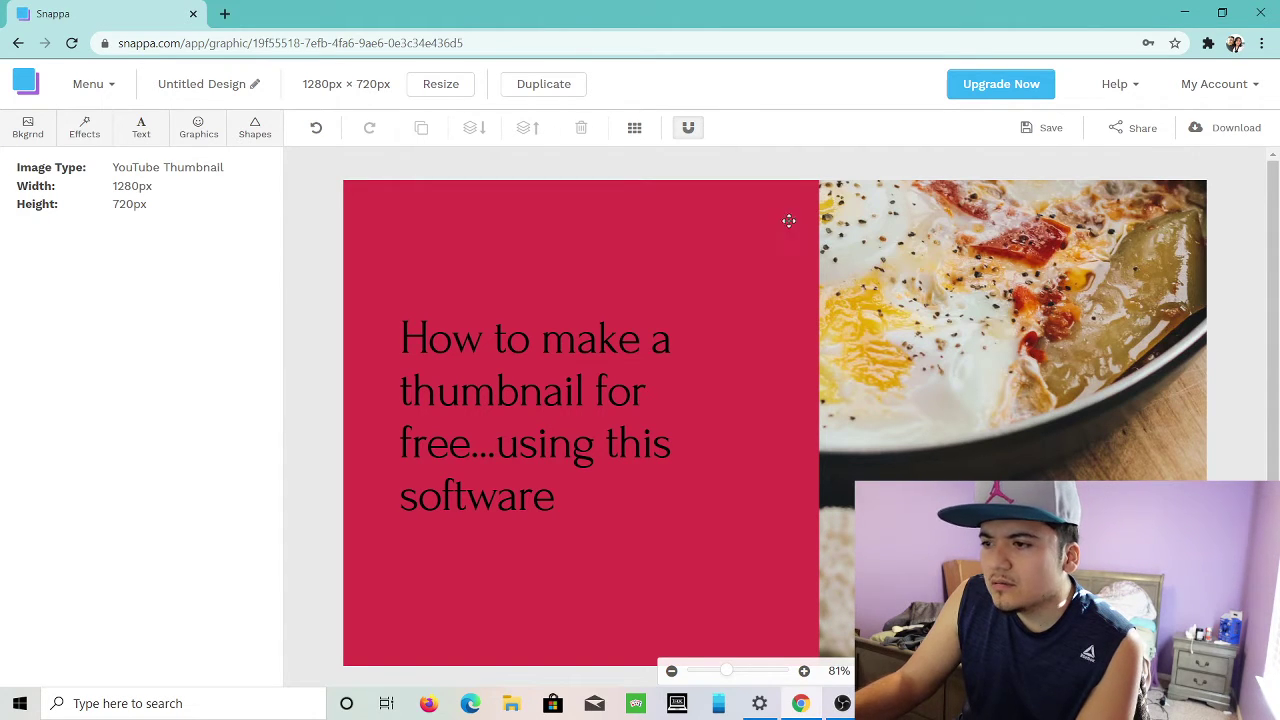
left_click(789, 431)
left_click(962, 385)
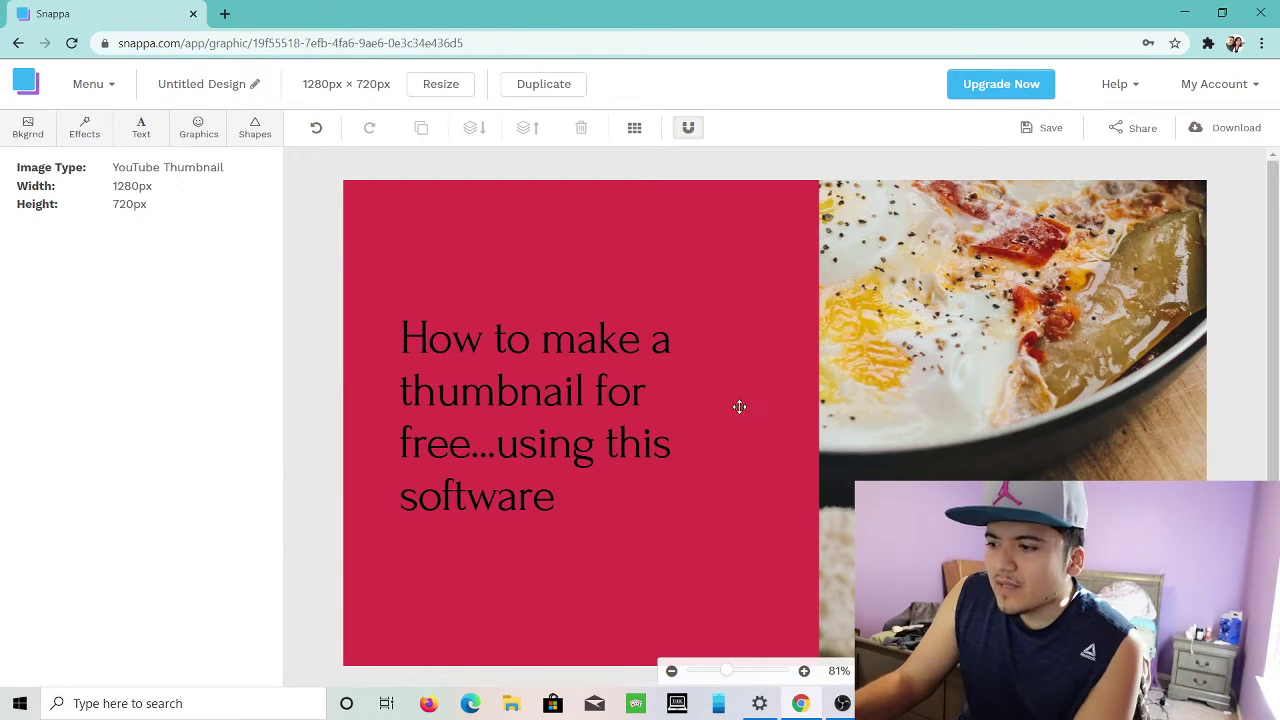
Look through the background options, viewing the previously uploaded images and the stock photos.
left_click(30, 137)
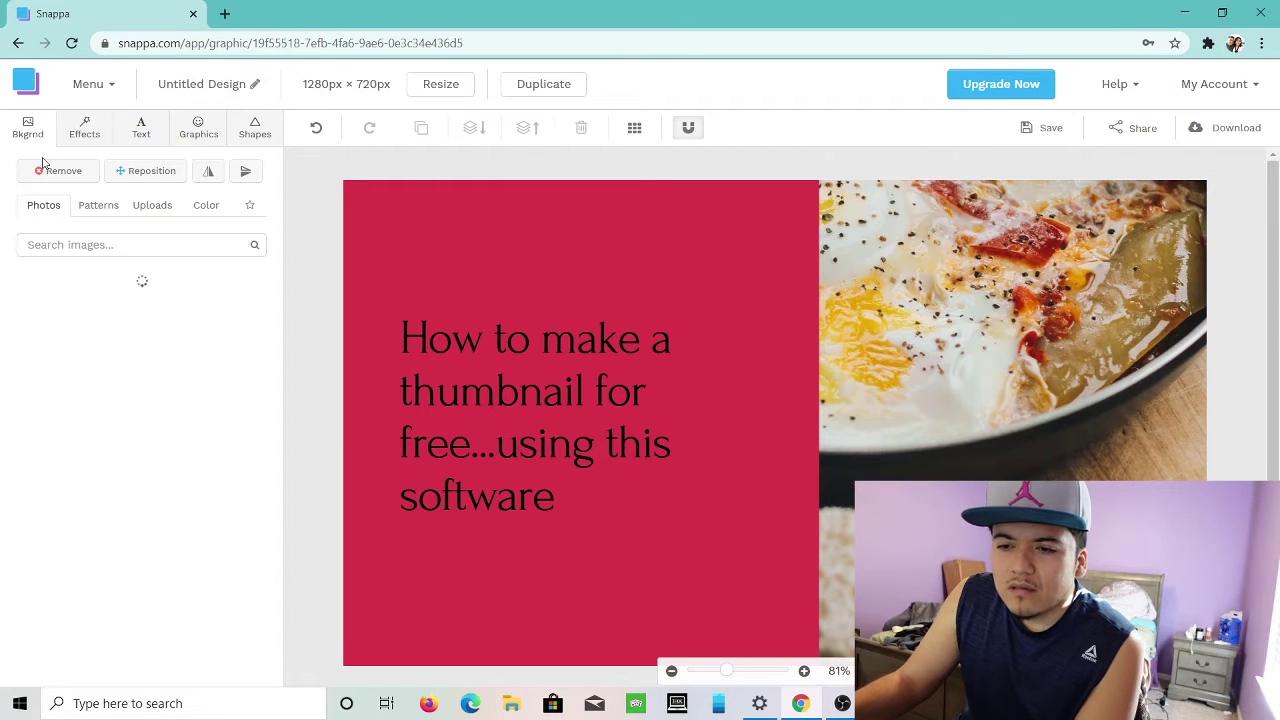
left_click(148, 206)
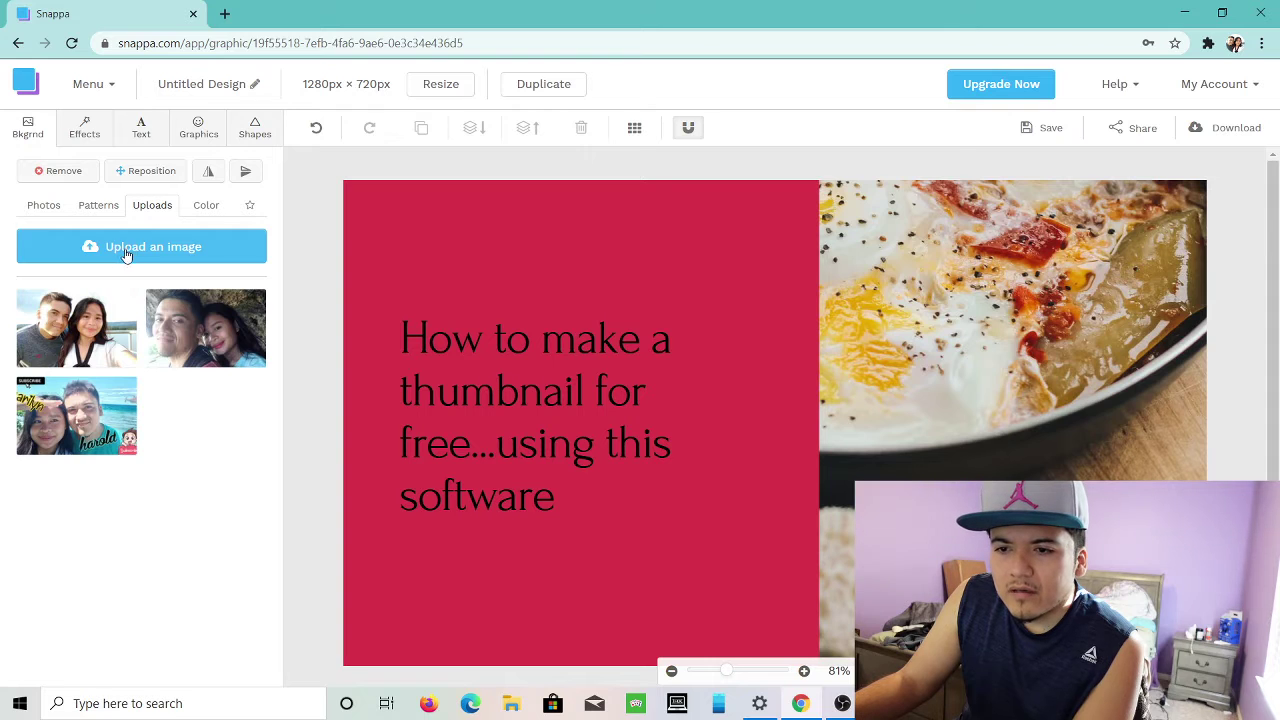
left_click(47, 210)
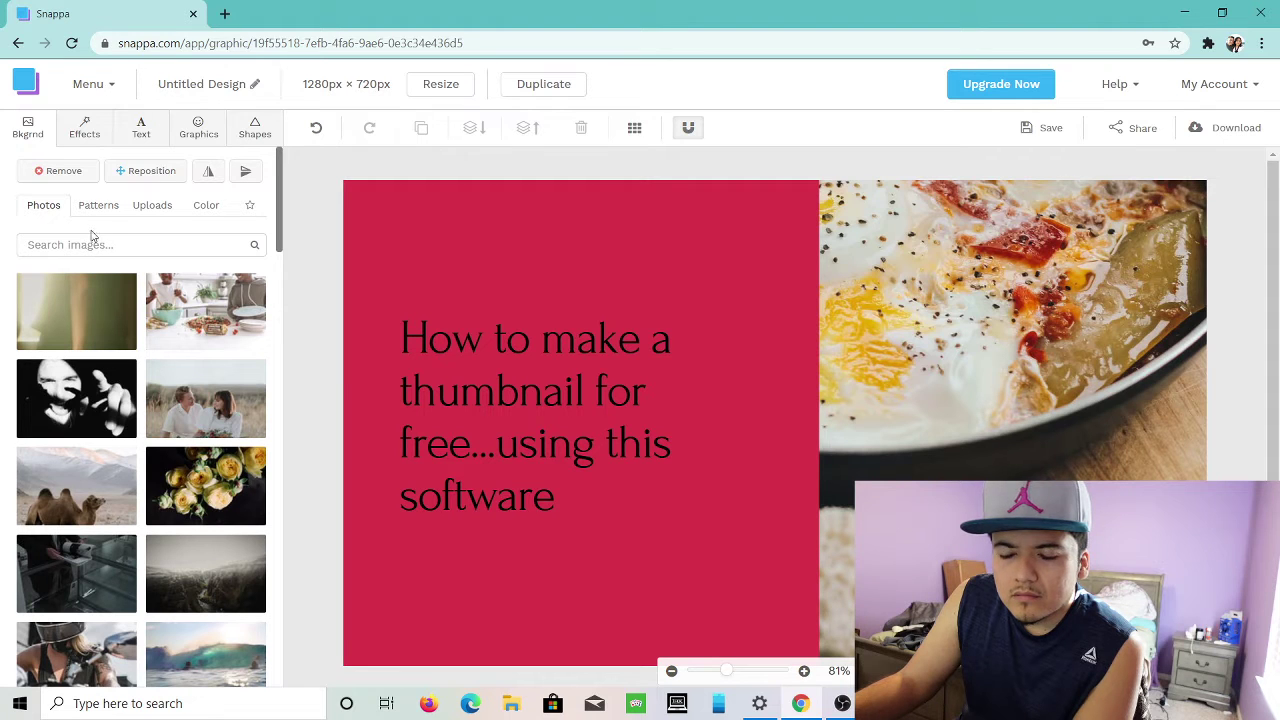
Start uploading a background image and browse to the vlogs folder on the Desktop.
left_click(135, 206)
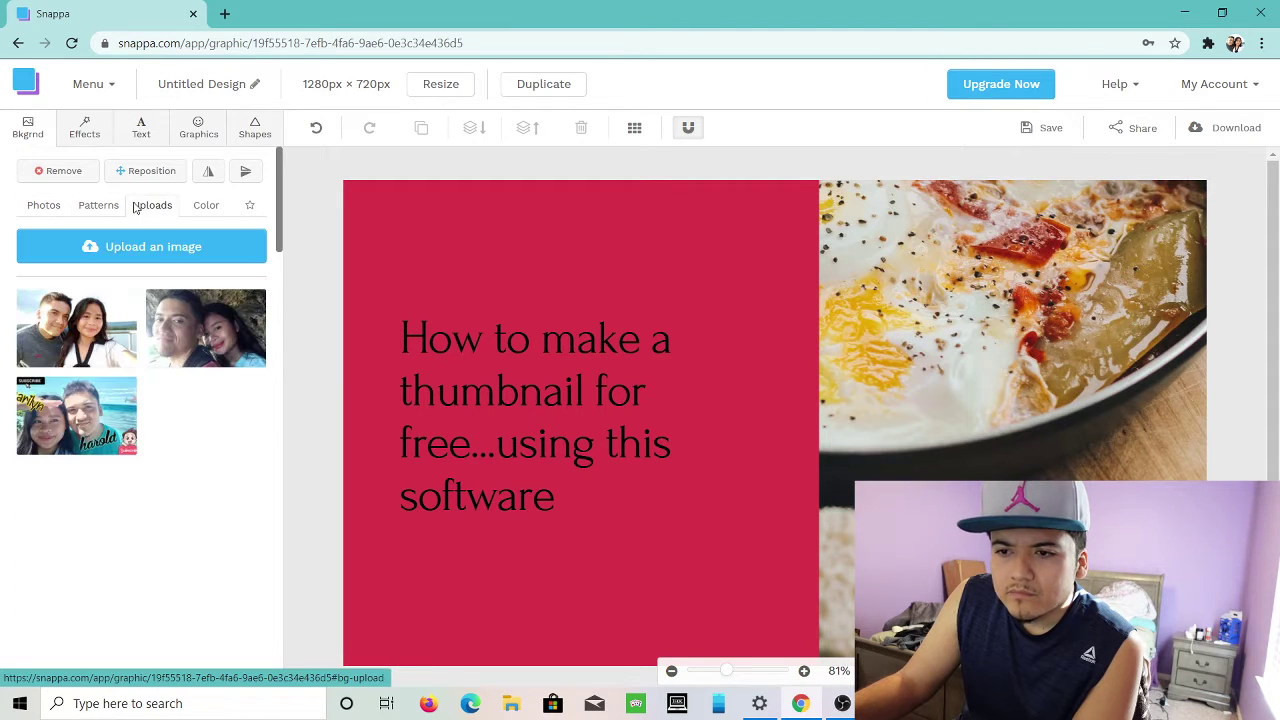
left_click(153, 250)
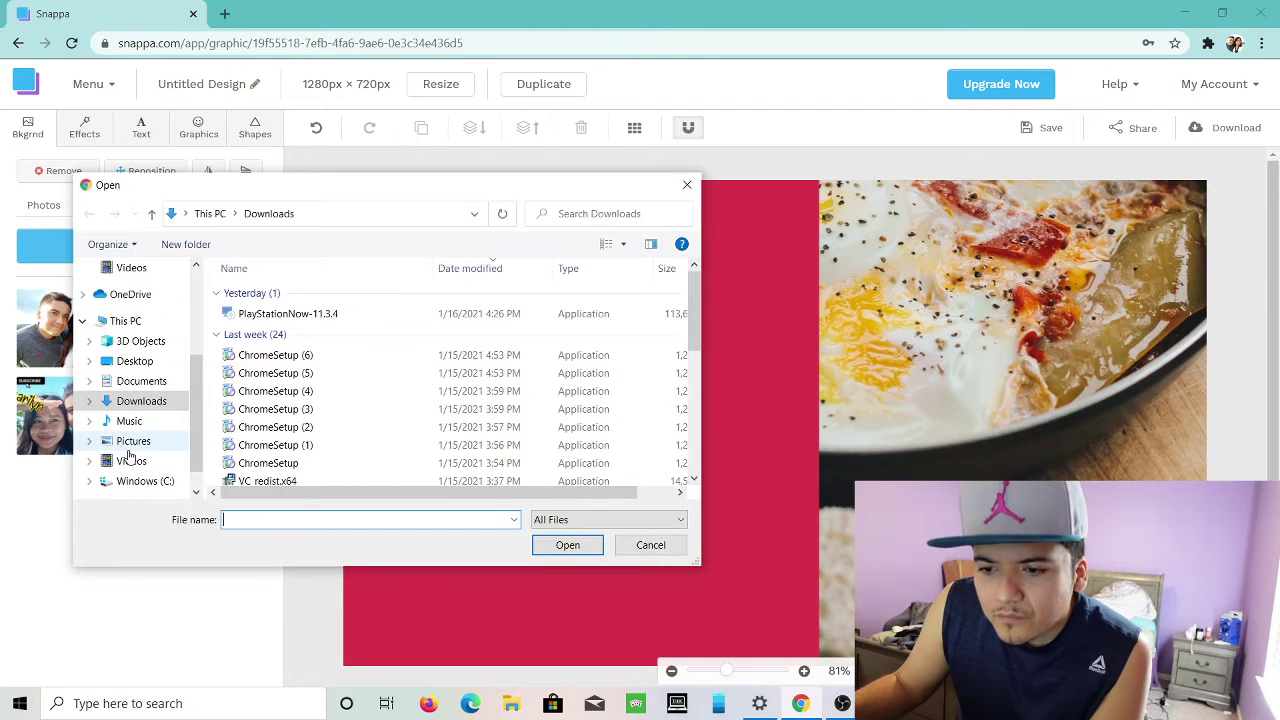
left_click(132, 445)
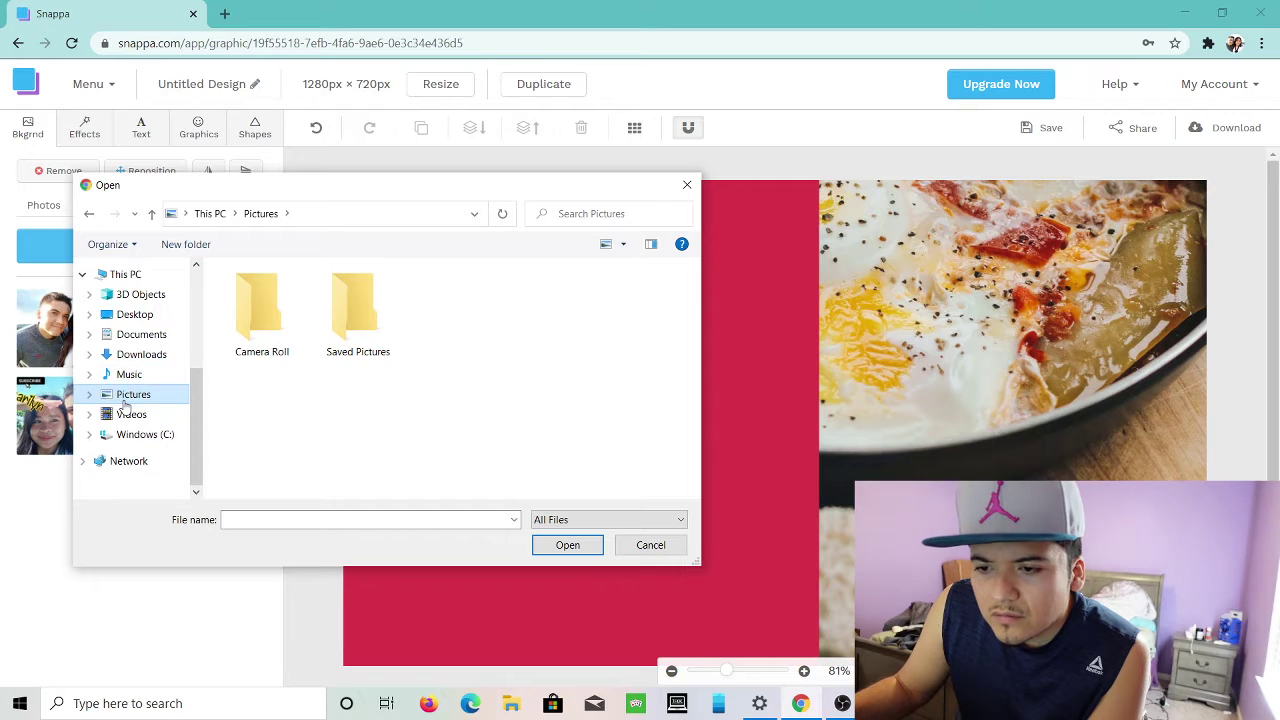
scroll(122, 405, "up", 3)
left_click(157, 311)
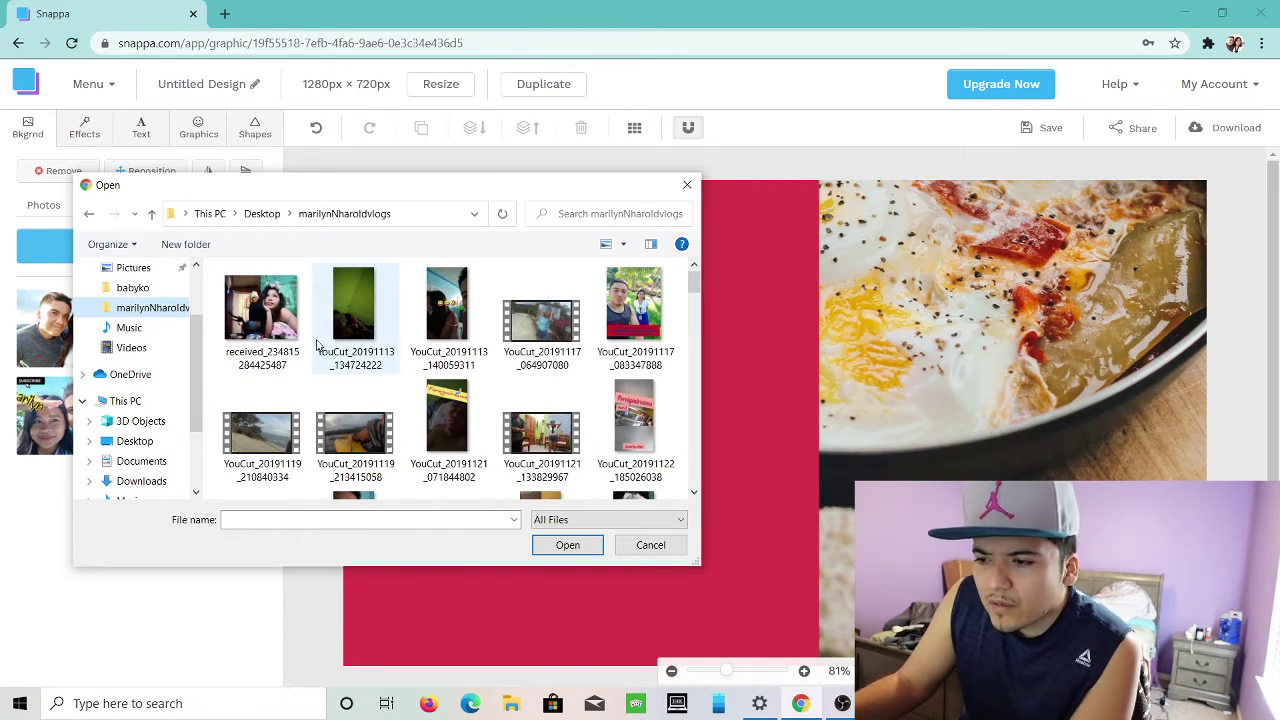
Try to upload one of the YouCut files from the vlogs folder as the background image.
scroll(332, 345, "down", 1)
scroll(332, 345, "down", 3)
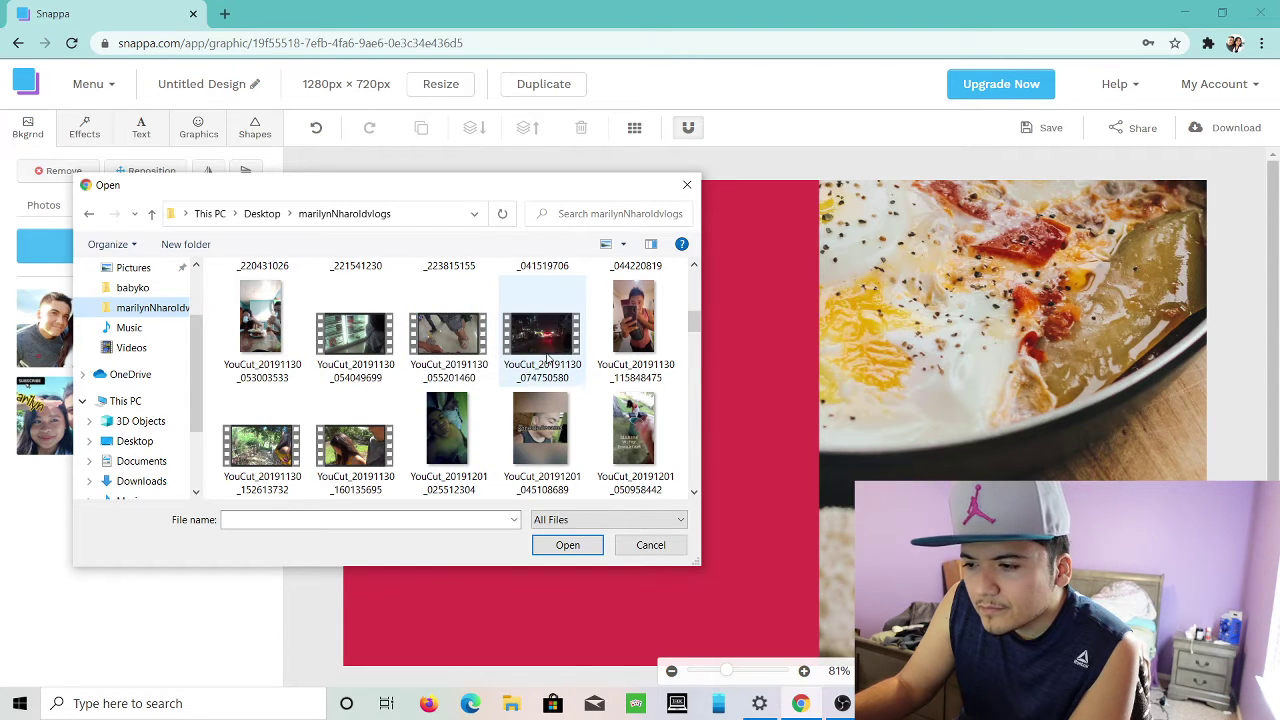
scroll(541, 372, "down", 2)
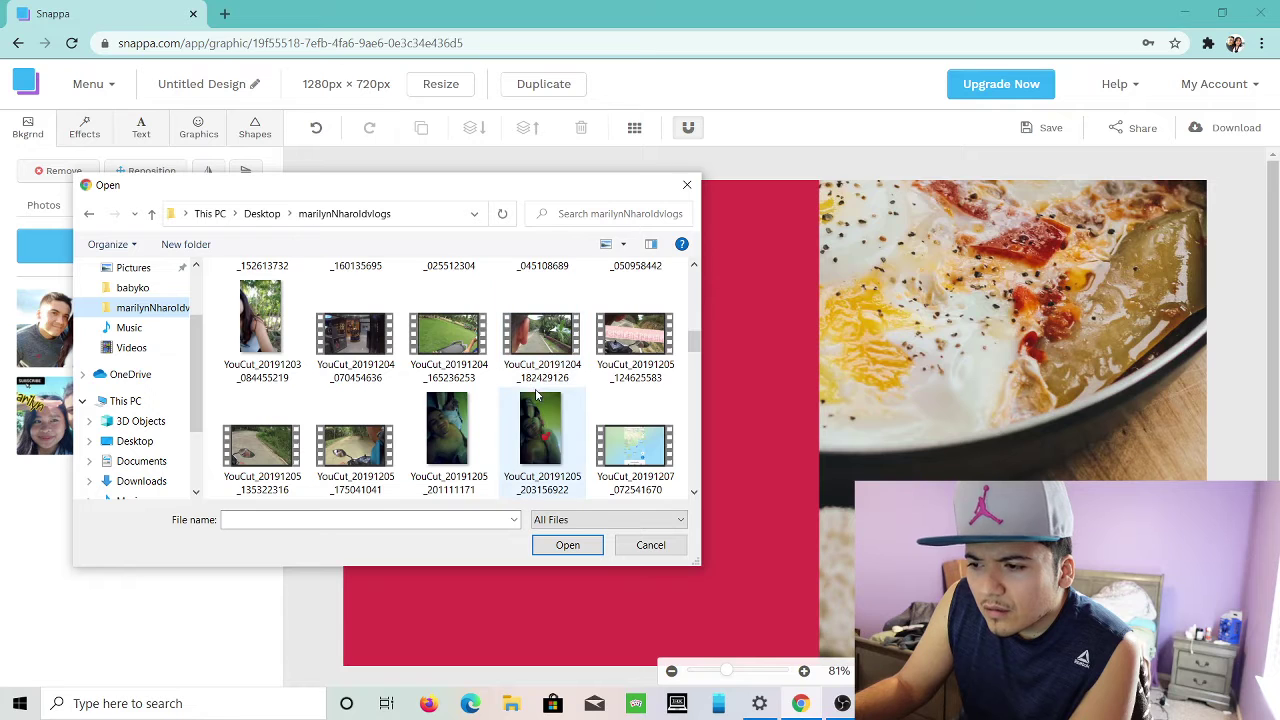
scroll(540, 395, "down", 1)
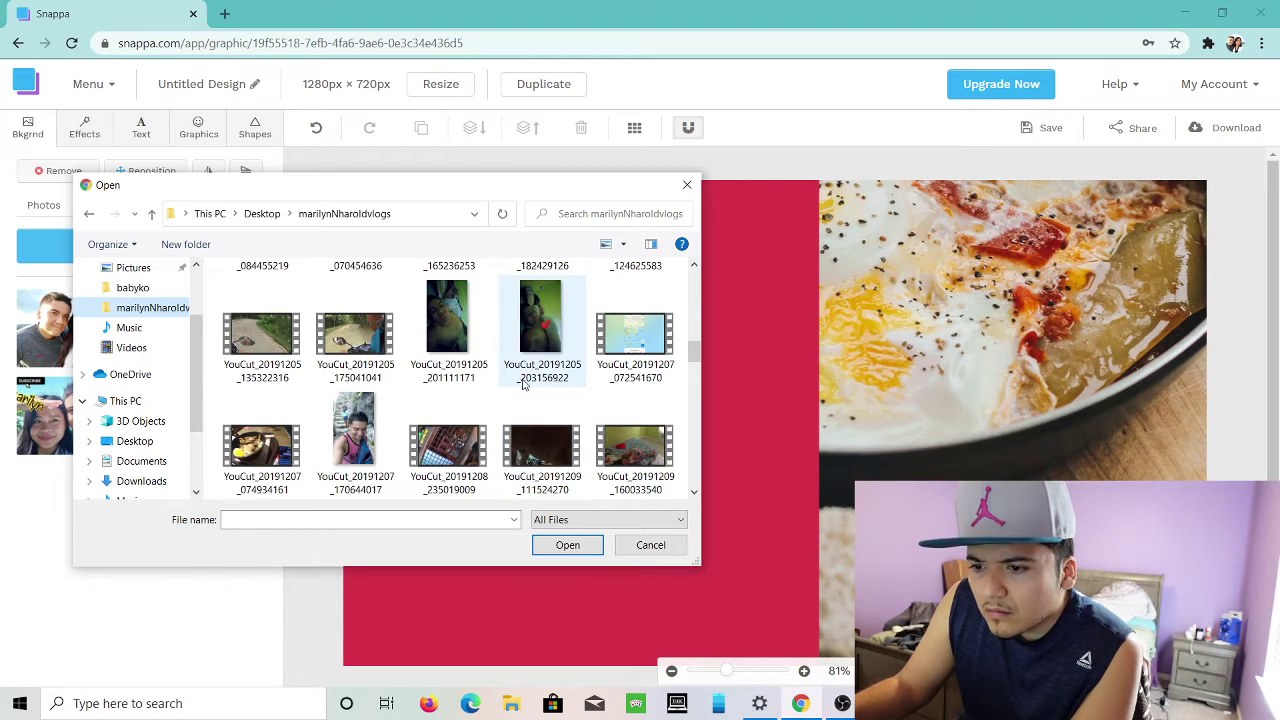
scroll(520, 400, "down", 3)
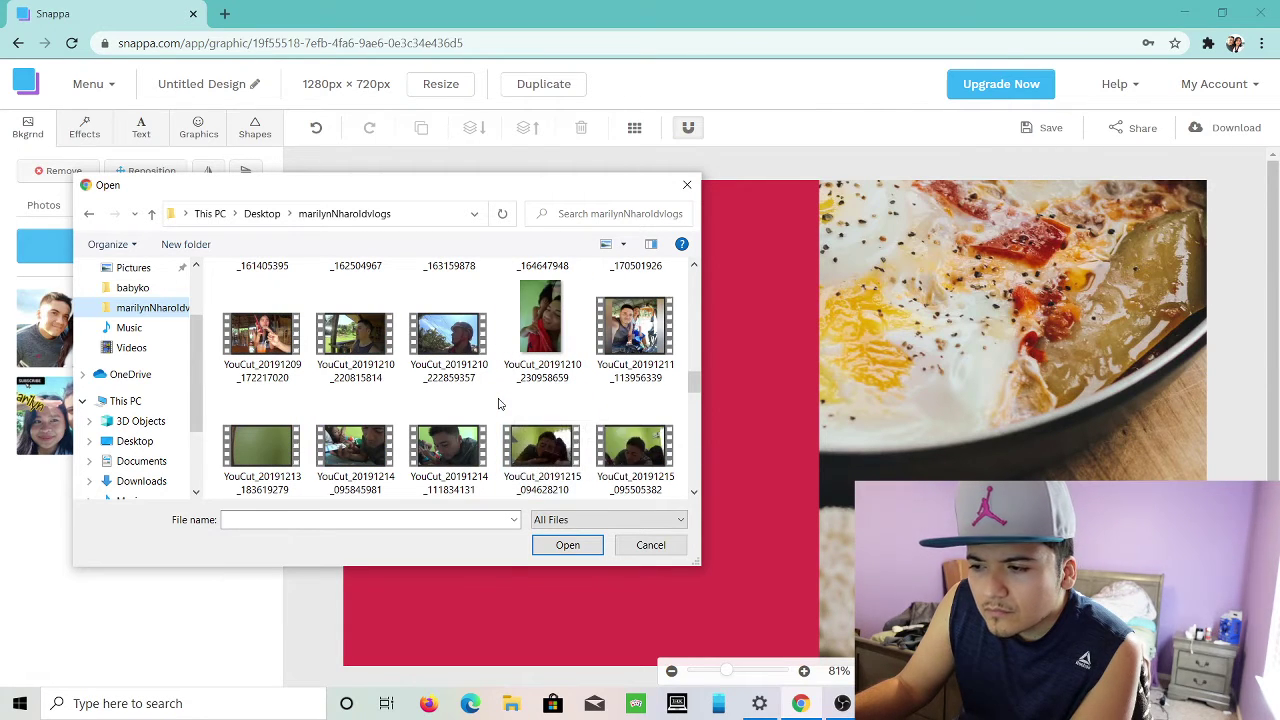
scroll(505, 408, "down", 2)
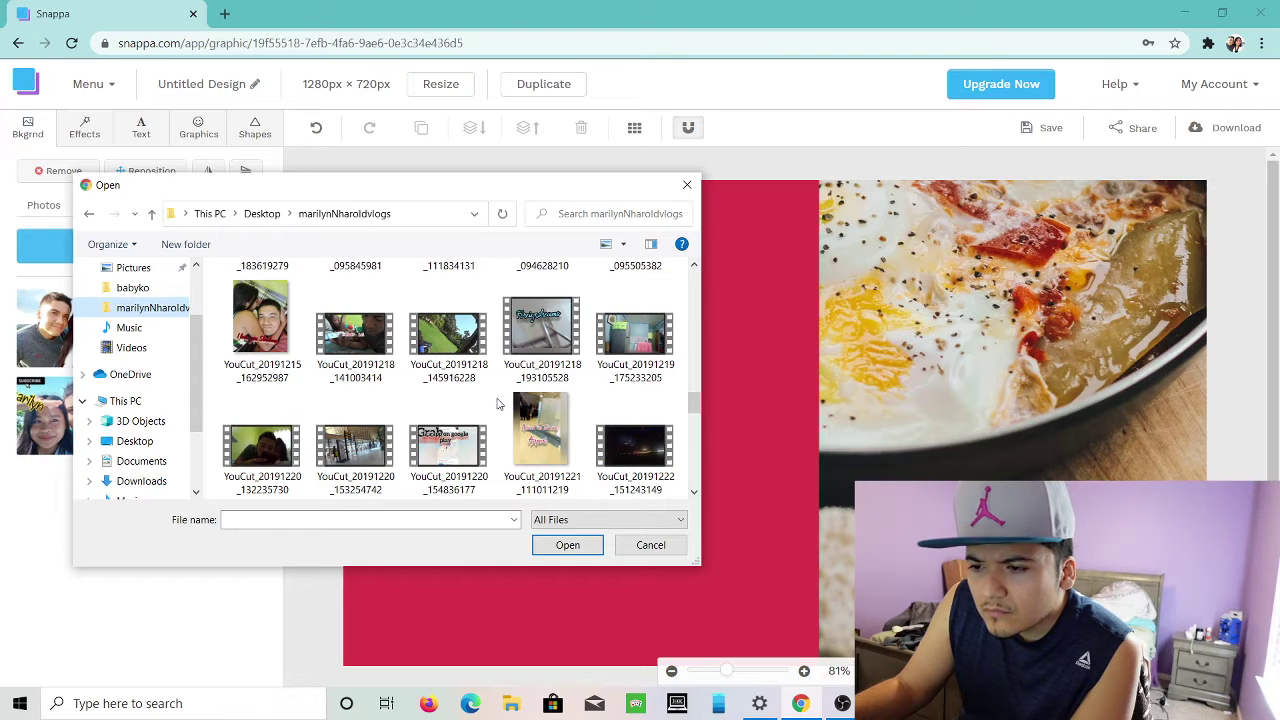
scroll(493, 407, "down", 1)
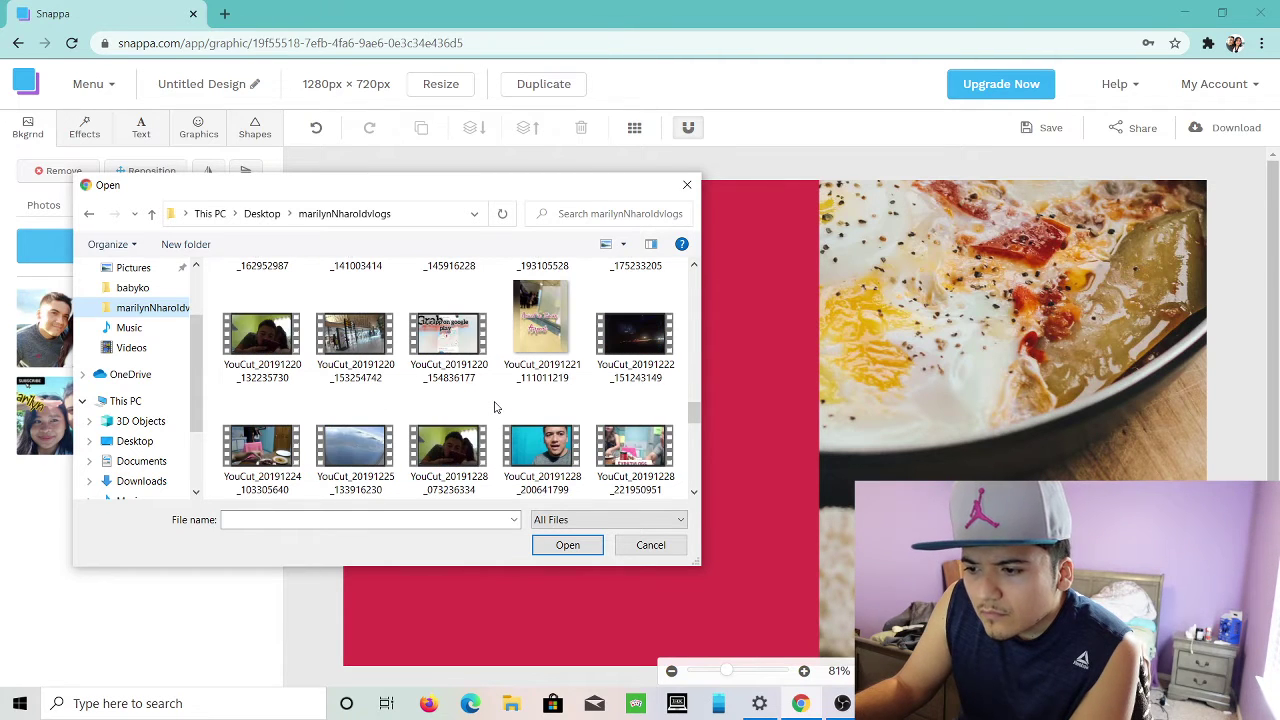
scroll(493, 407, "down", 1)
scroll(493, 407, "down", 1)
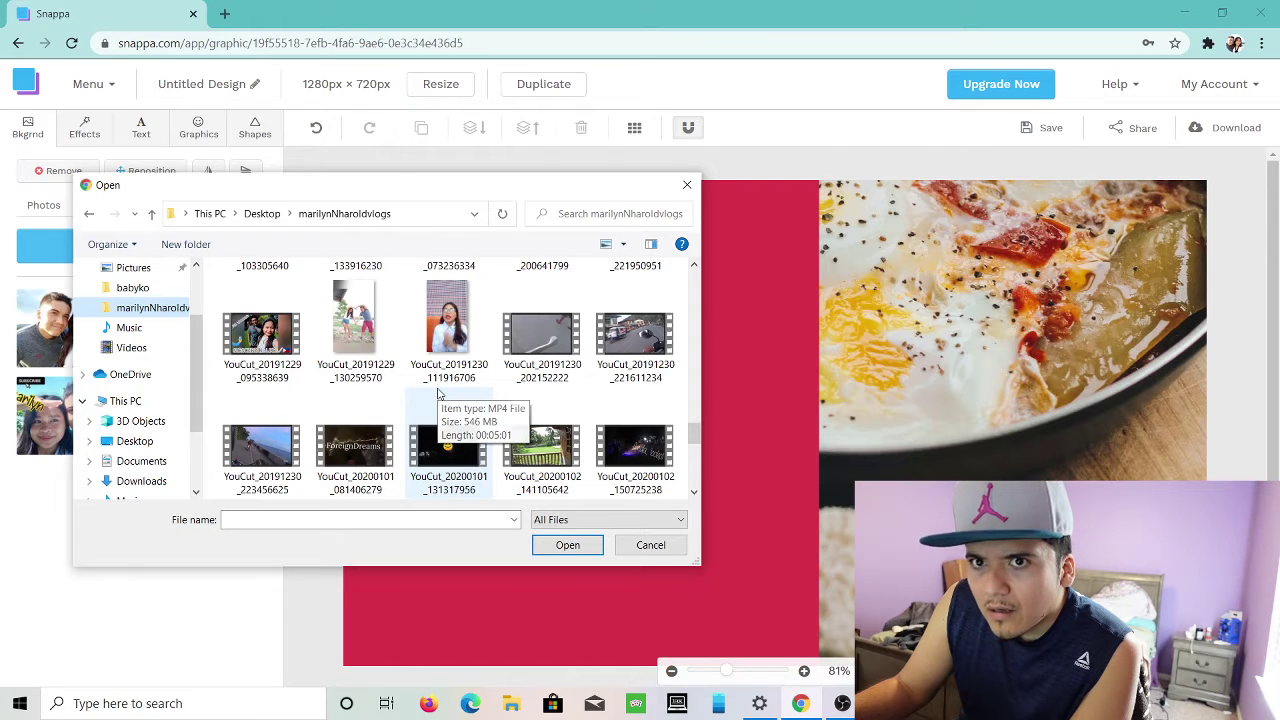
scroll(446, 407, "down", 1)
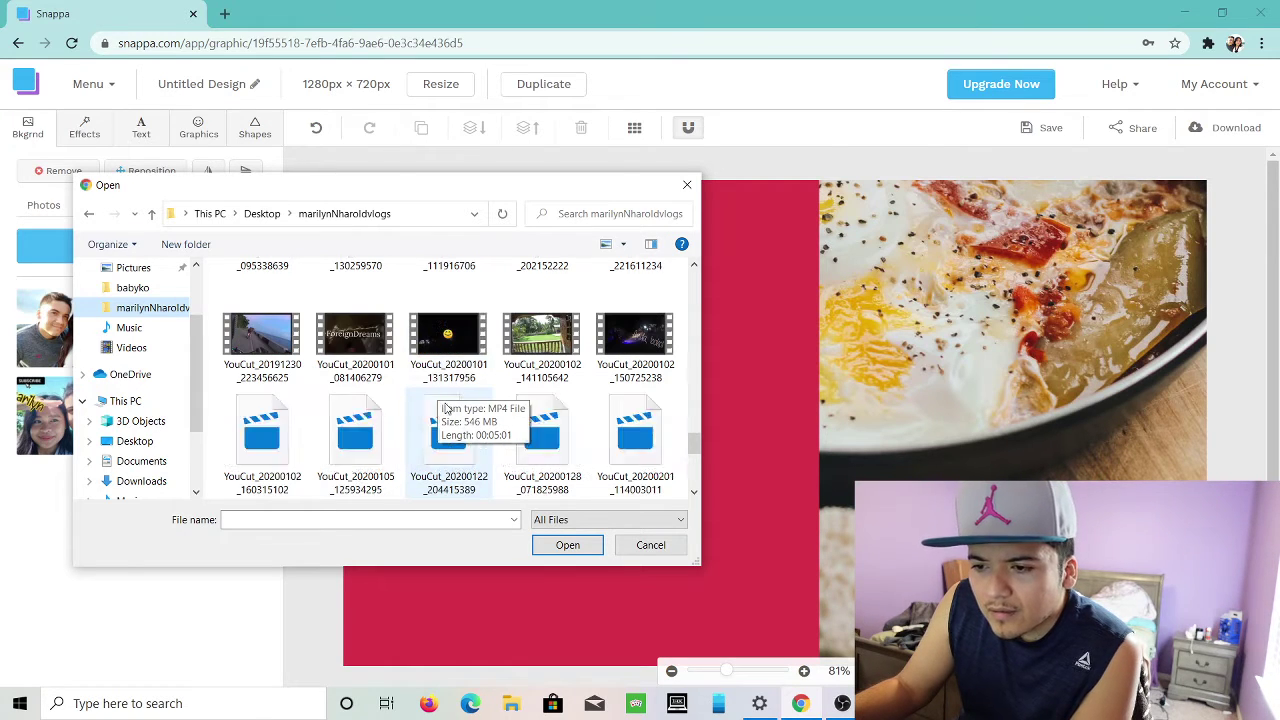
scroll(446, 407, "down", 1)
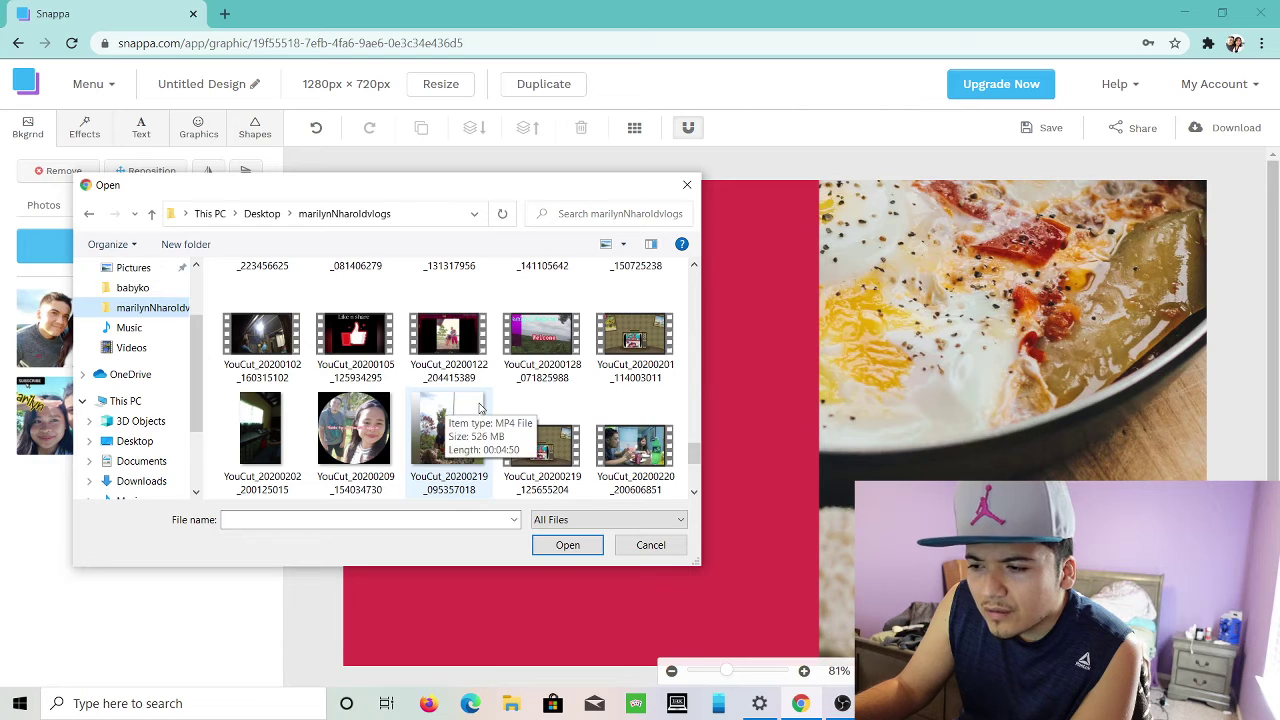
scroll(526, 391, "down", 1)
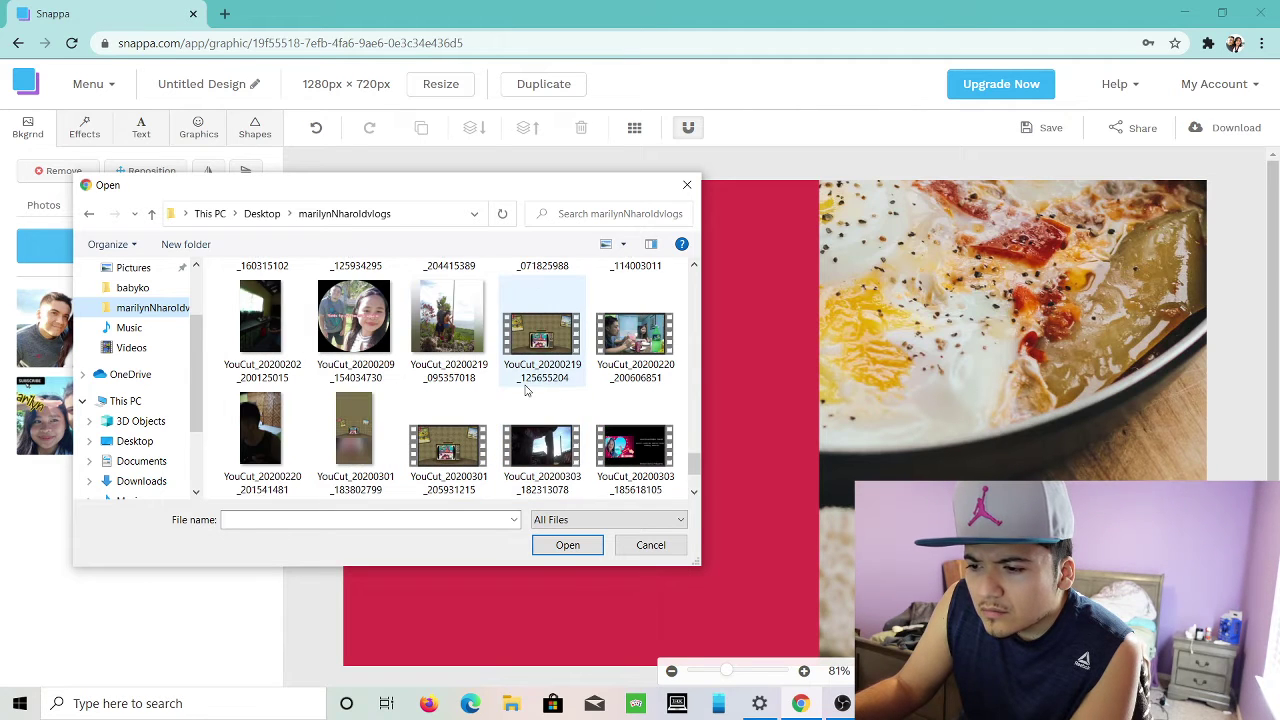
double_click(456, 450)
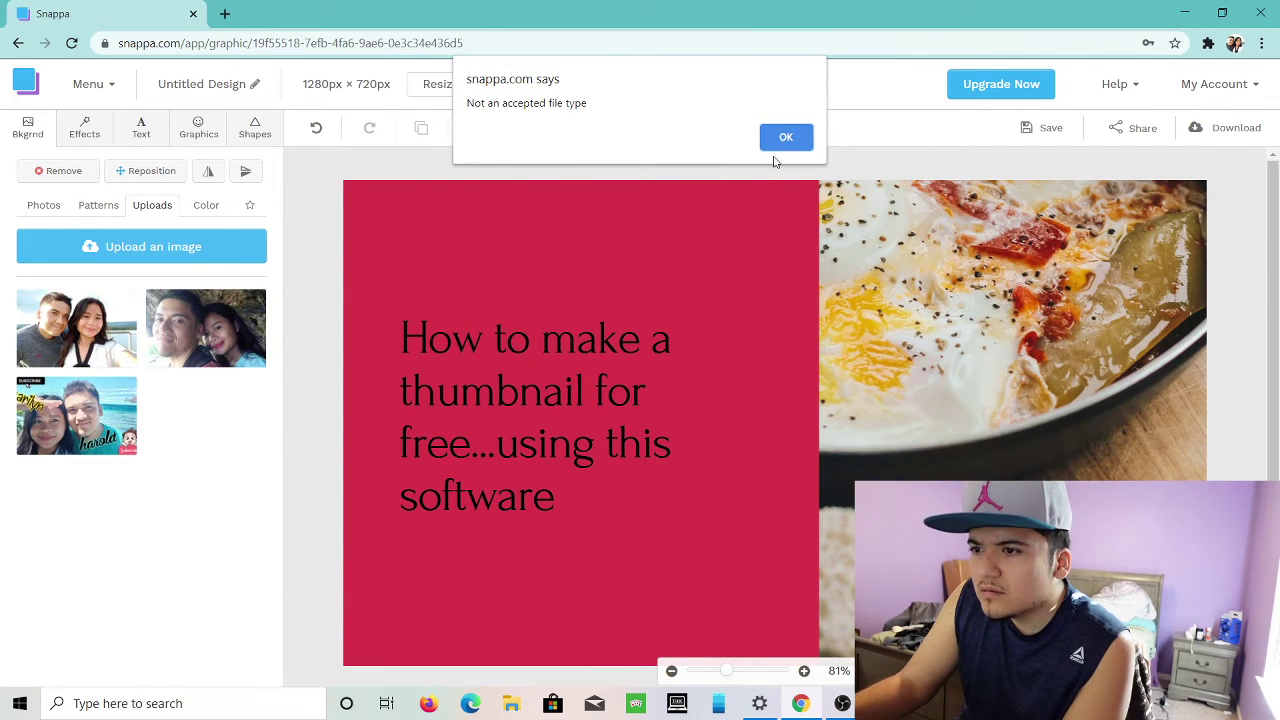
left_click(790, 138)
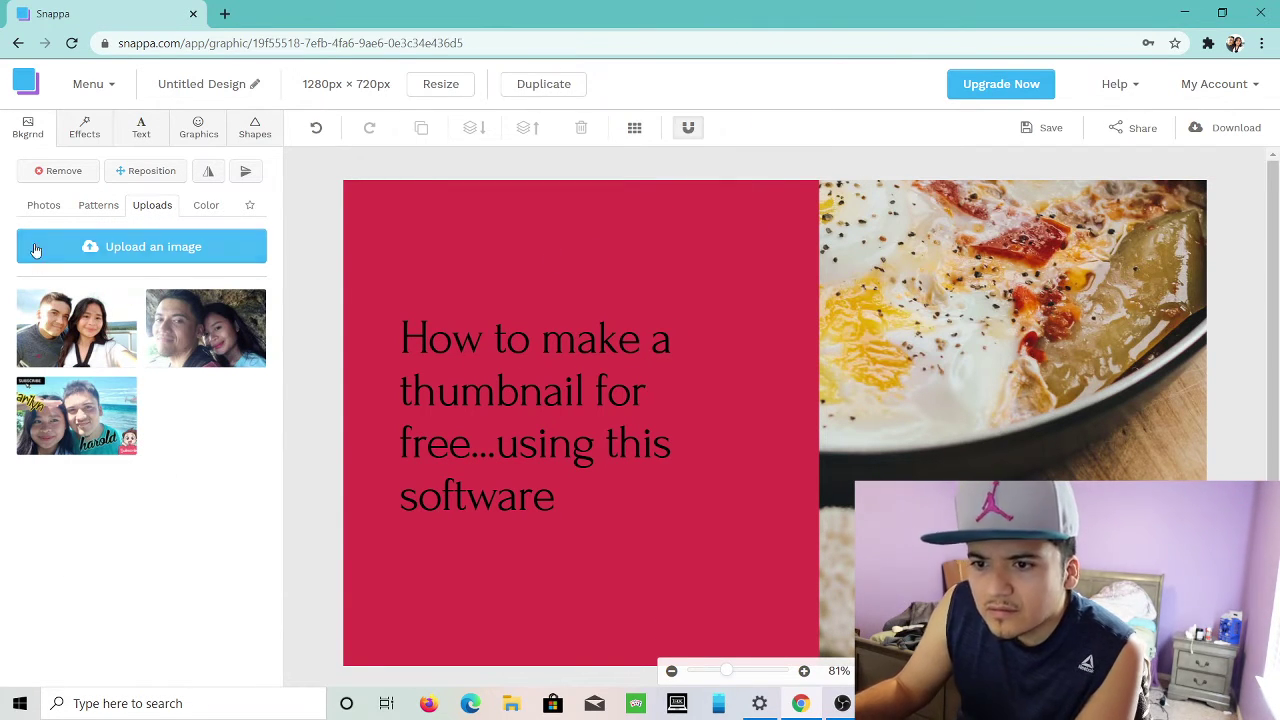
Try to upload the file YouCut_20191210_230958659 from the Desktop vlogs folder as the background image.
left_click(105, 248)
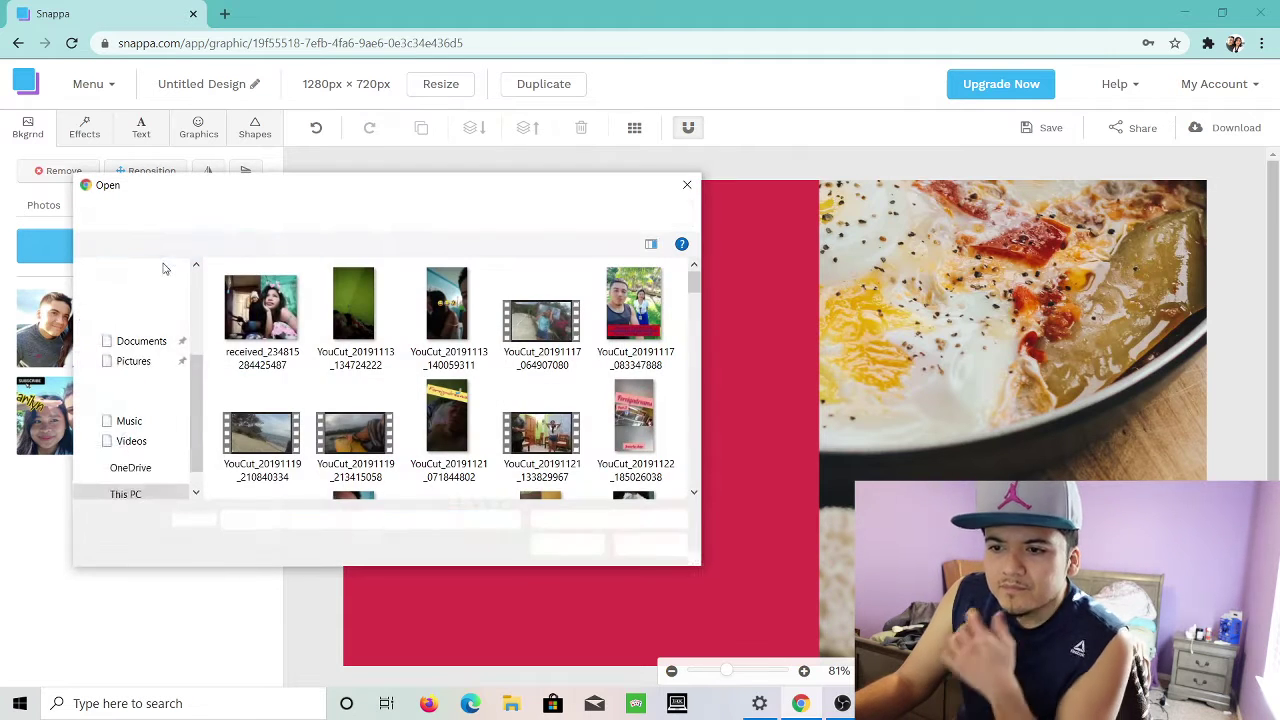
scroll(280, 365, "down", 3)
scroll(292, 384, "down", 5)
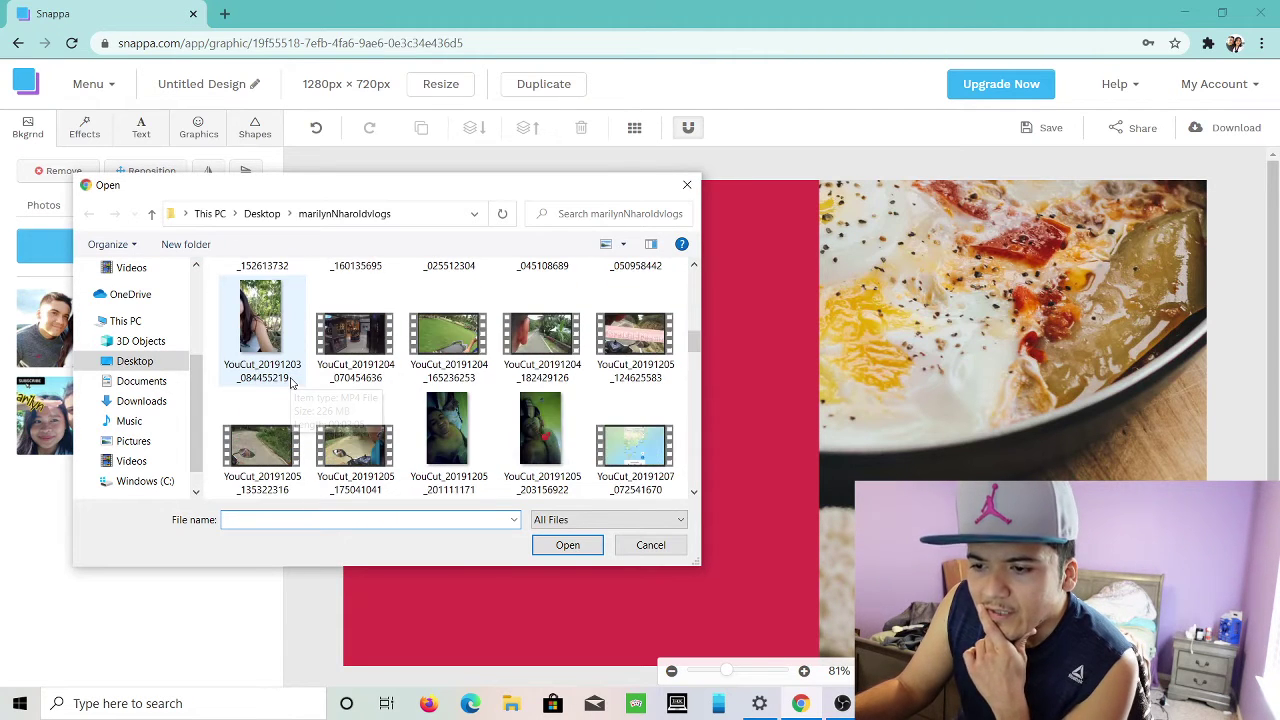
scroll(294, 386, "down", 1)
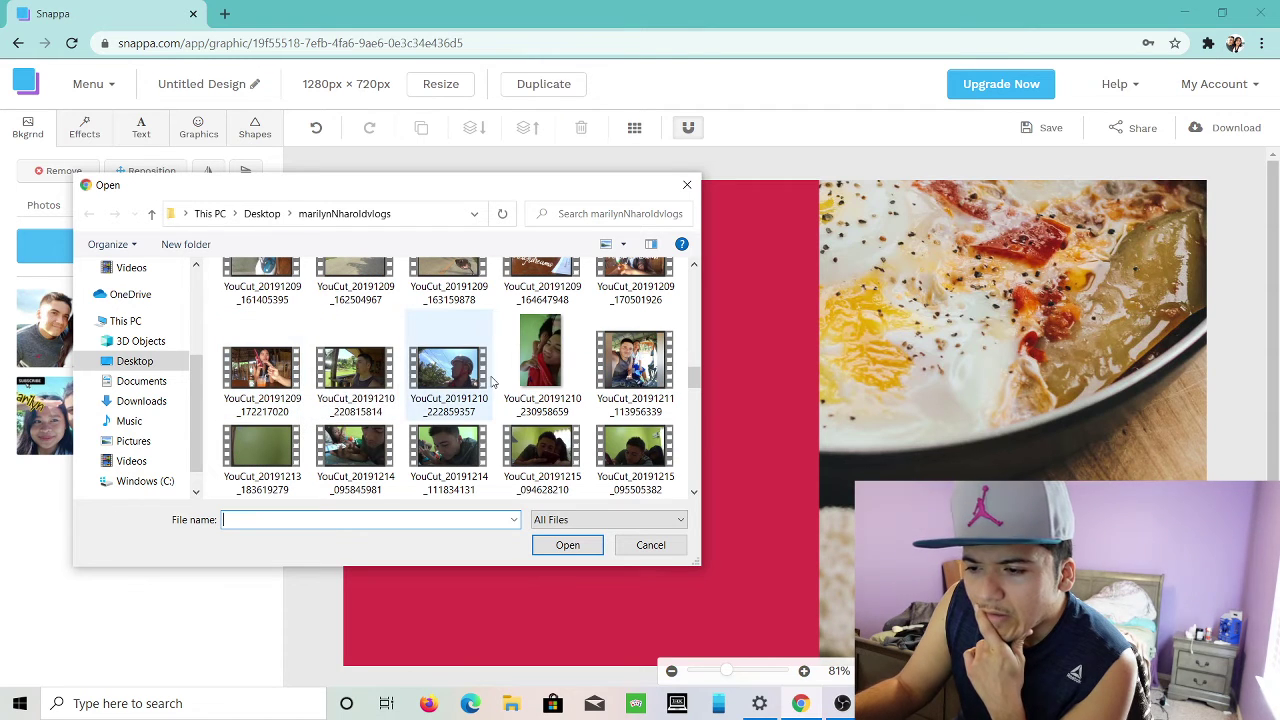
left_click(549, 345)
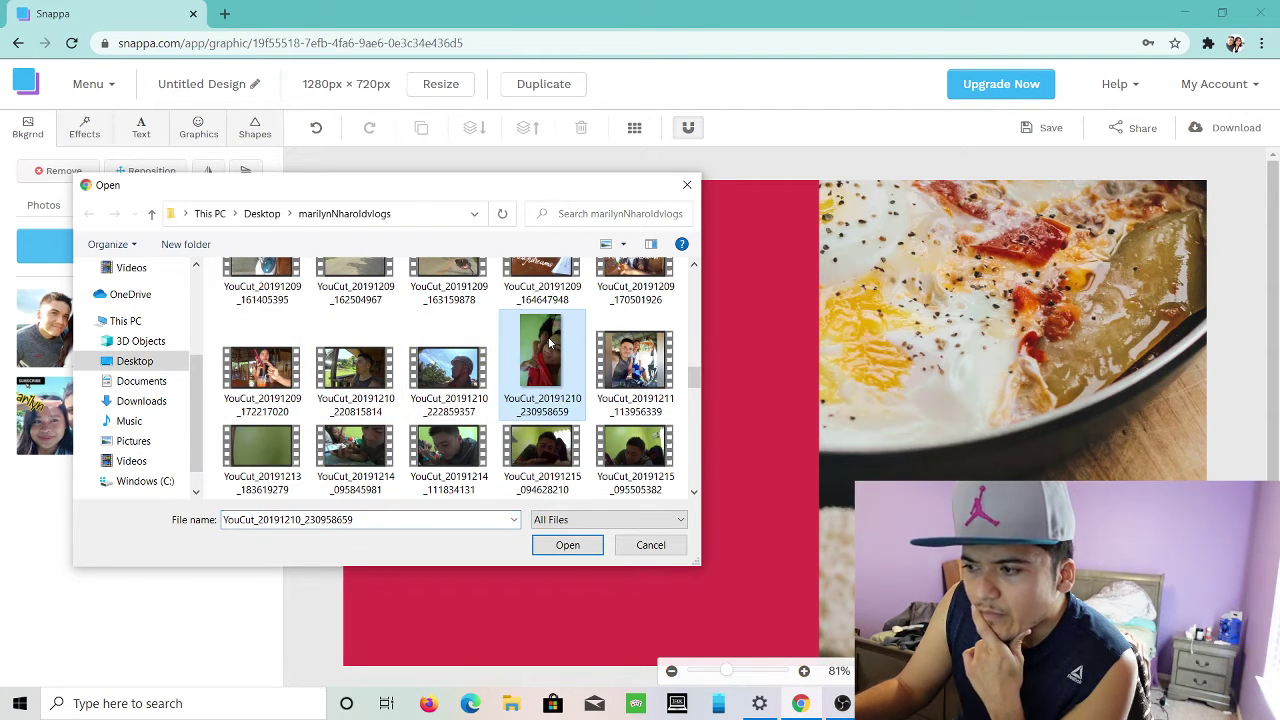
left_click(550, 540)
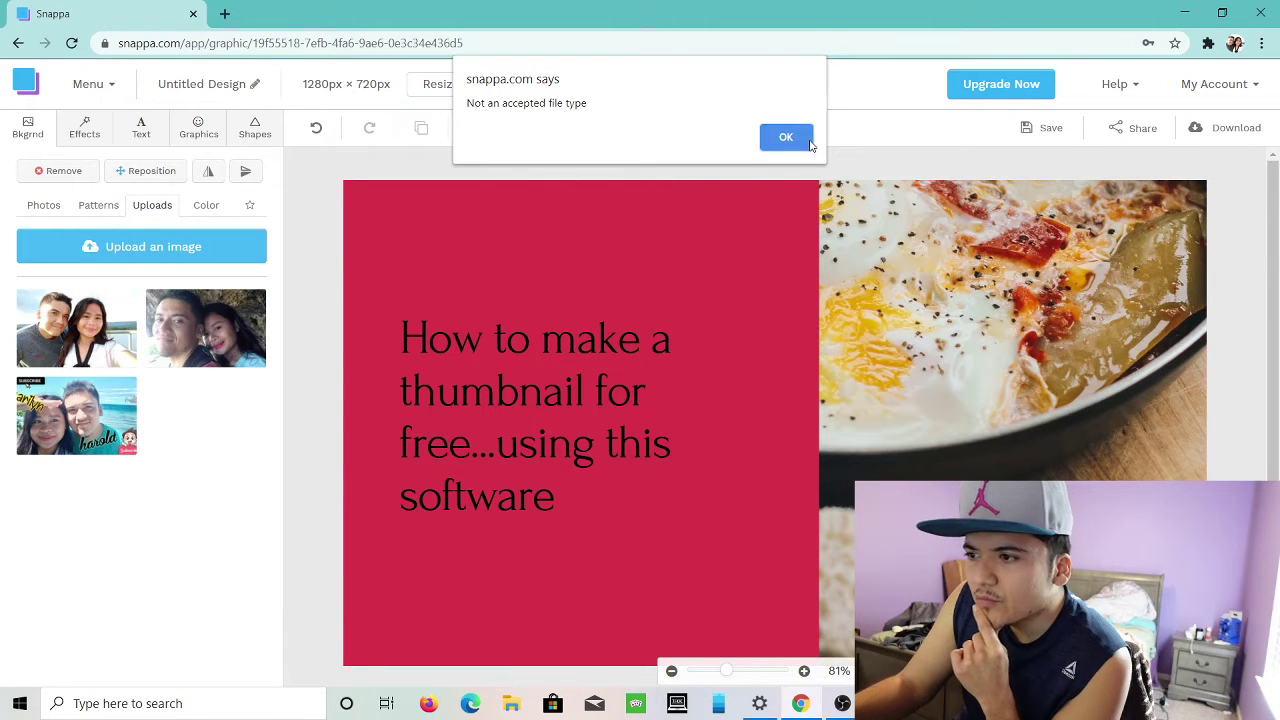
left_click(786, 138)
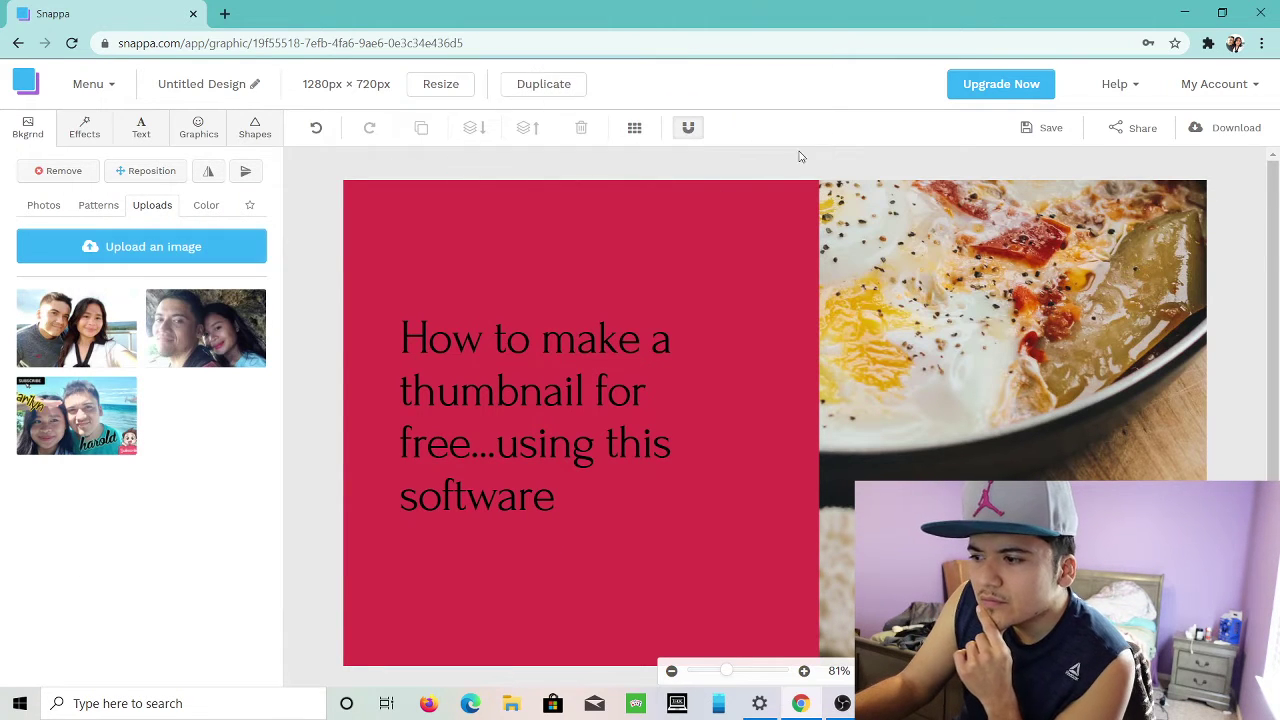
Replace the food background with the stock photo of a night street with the purple Silk Palace sign.
left_click(98, 205)
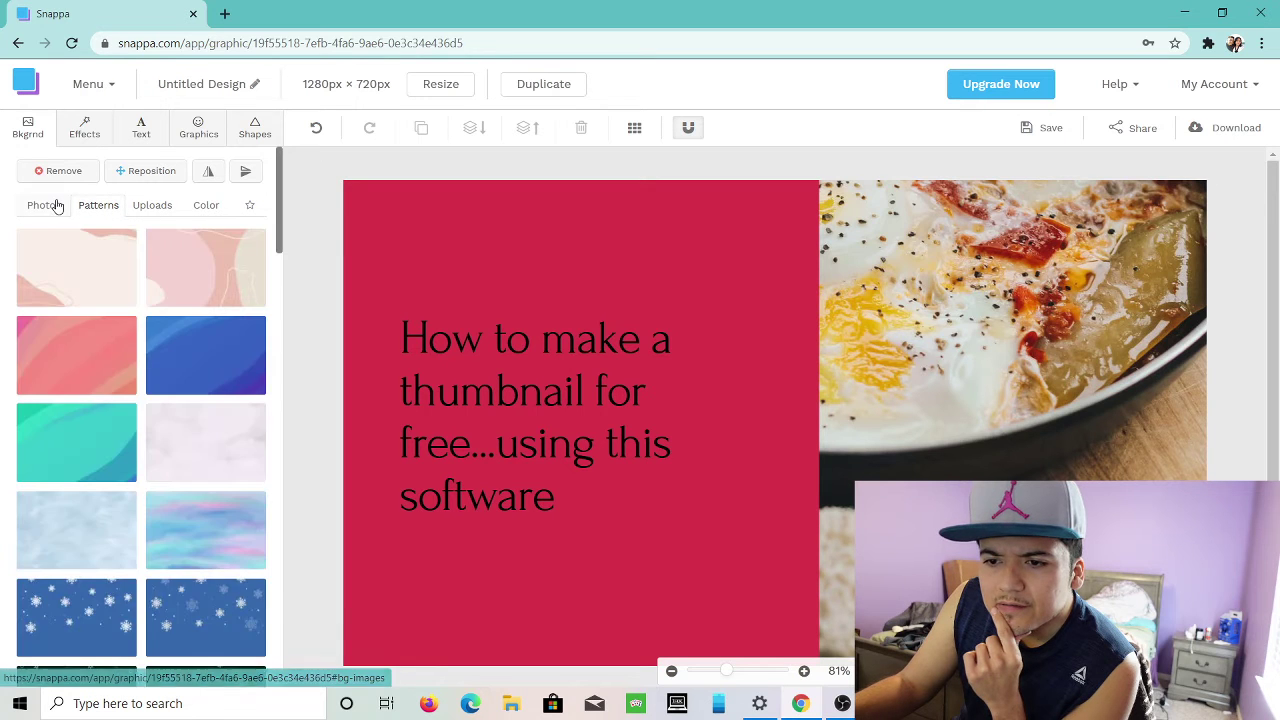
left_click(47, 205)
scroll(167, 354, "down", 3)
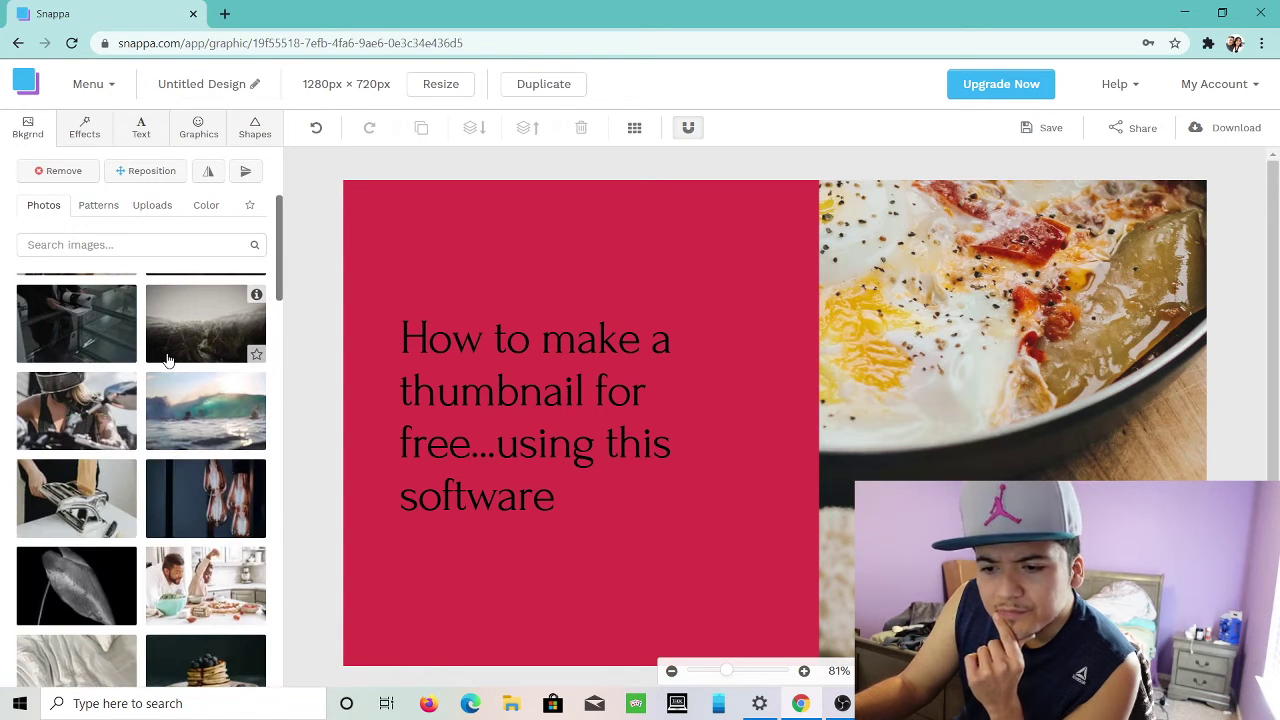
scroll(167, 360, "down", 4)
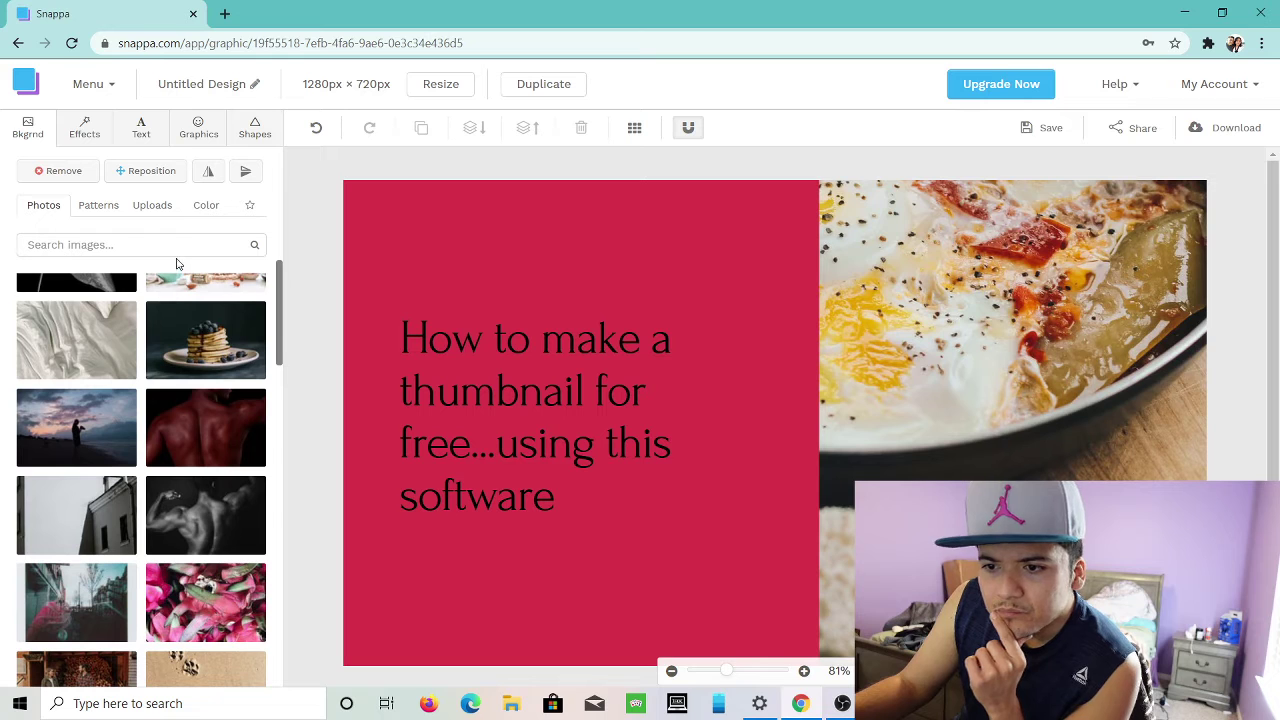
scroll(169, 440, "down", 4)
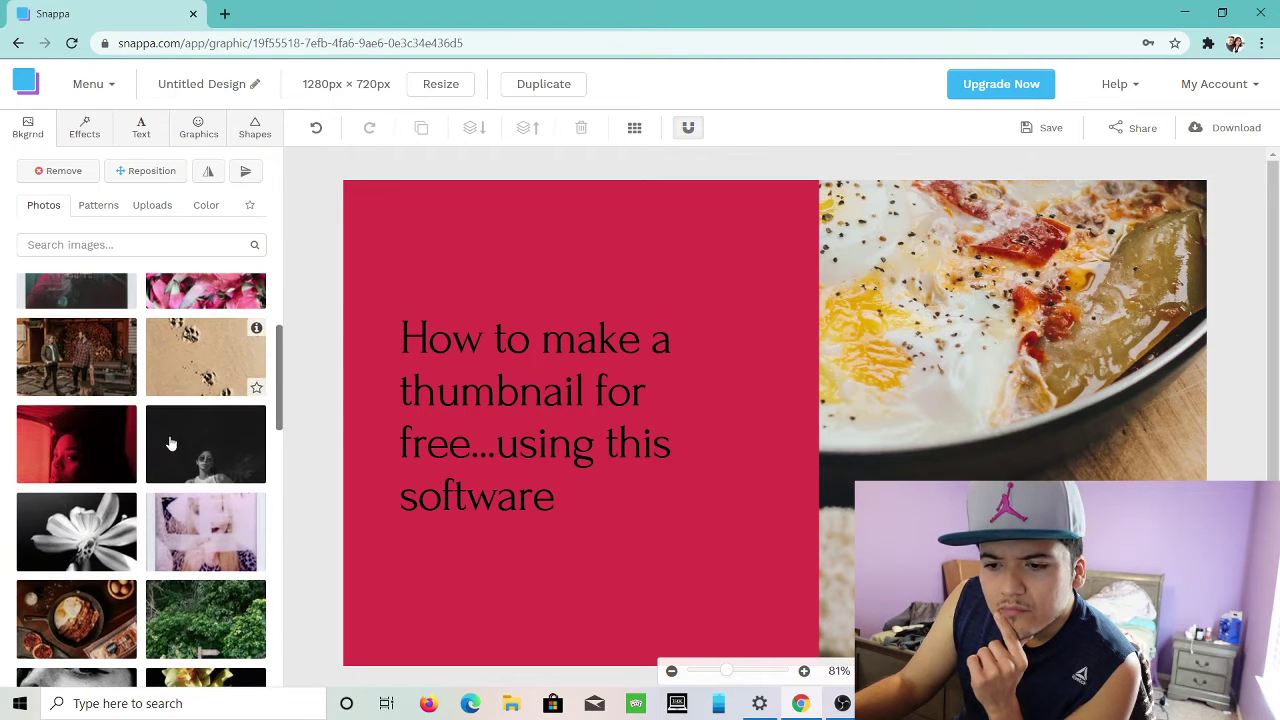
scroll(169, 440, "down", 10)
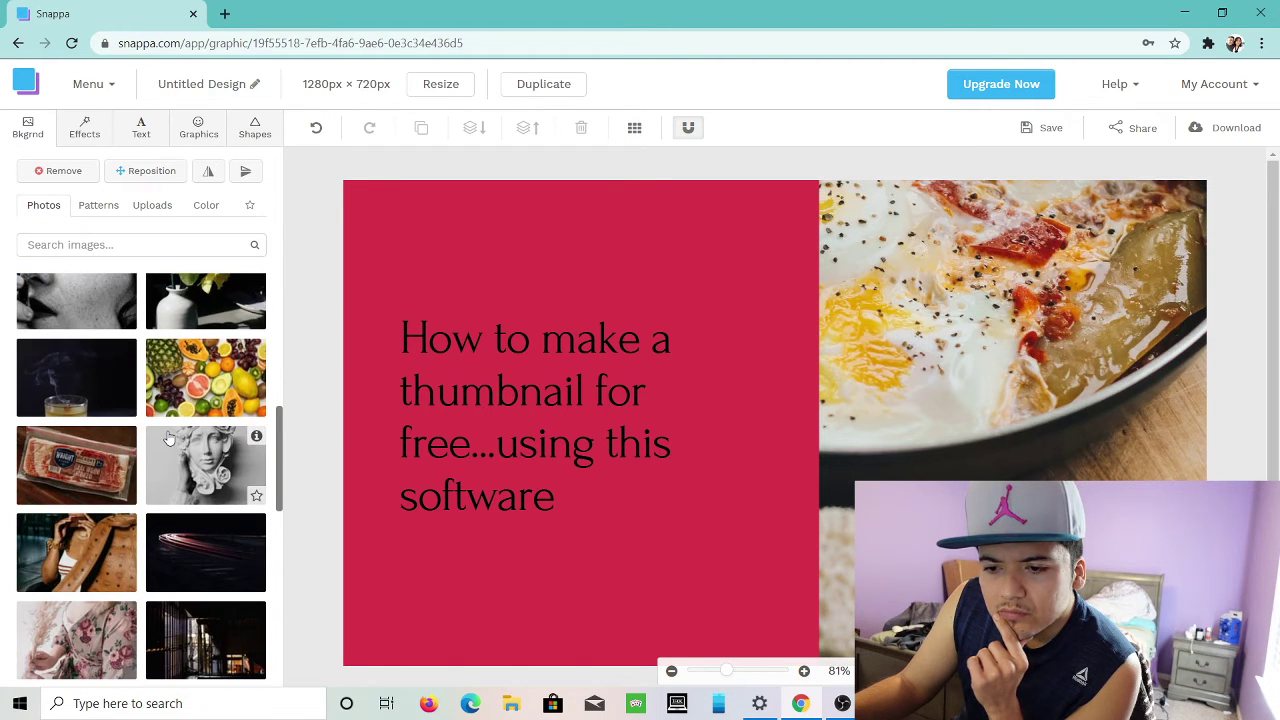
scroll(169, 436, "down", 4)
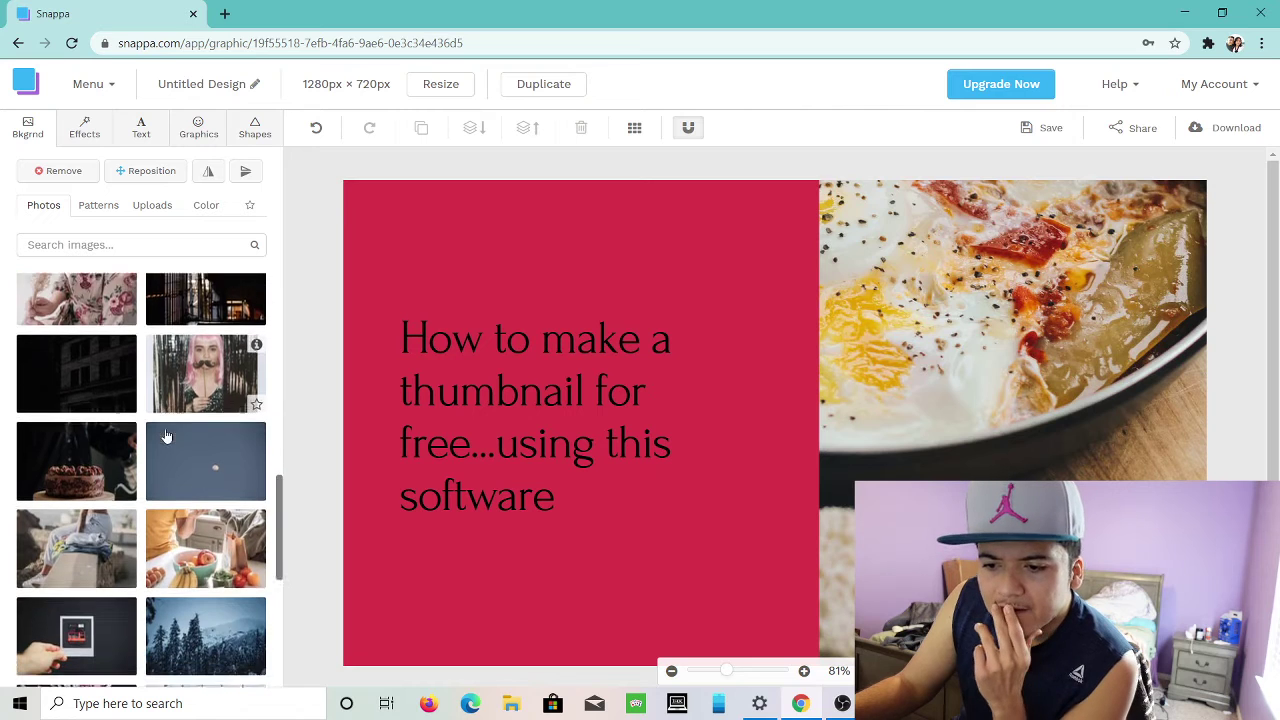
scroll(166, 436, "down", 2)
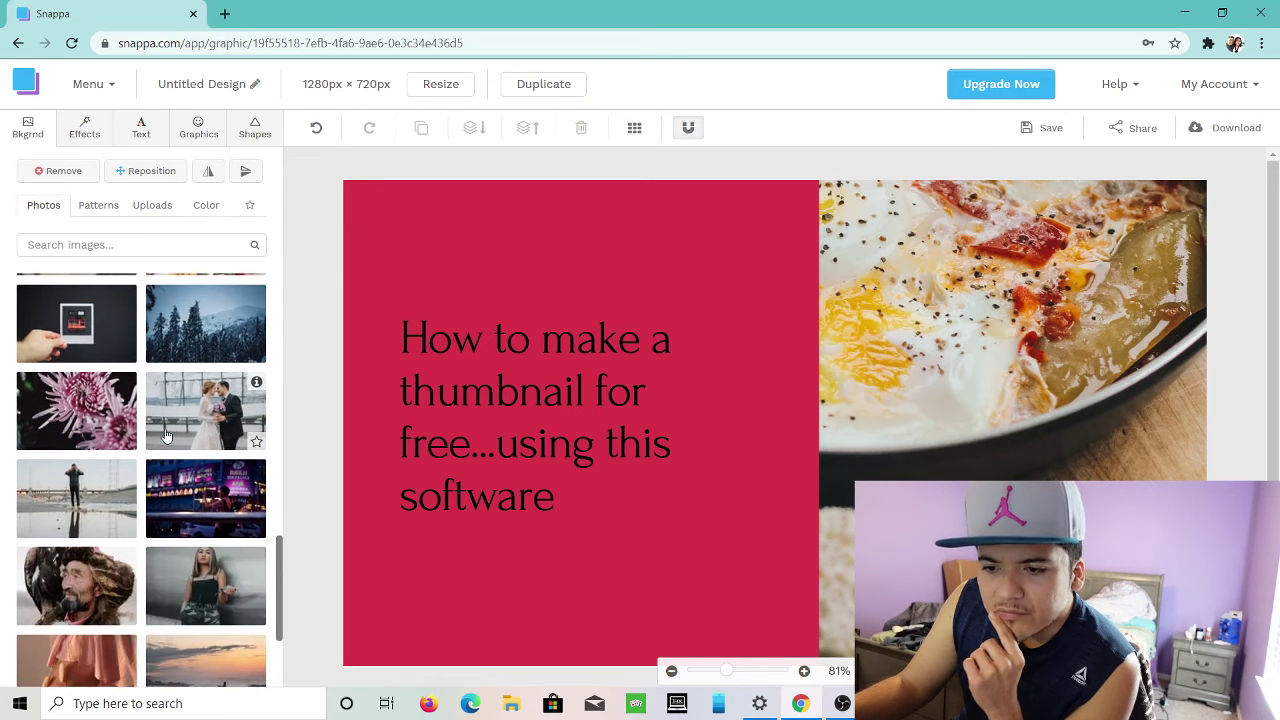
scroll(166, 436, "down", 4)
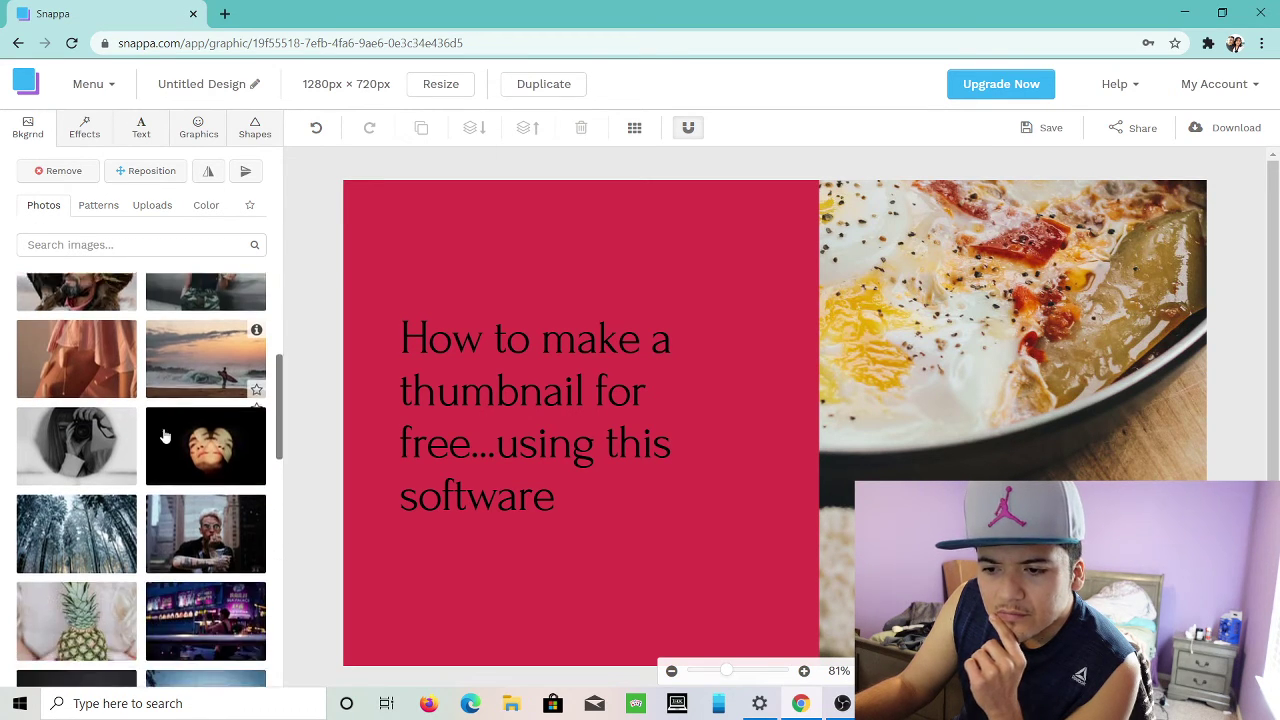
scroll(173, 447, "down", 2)
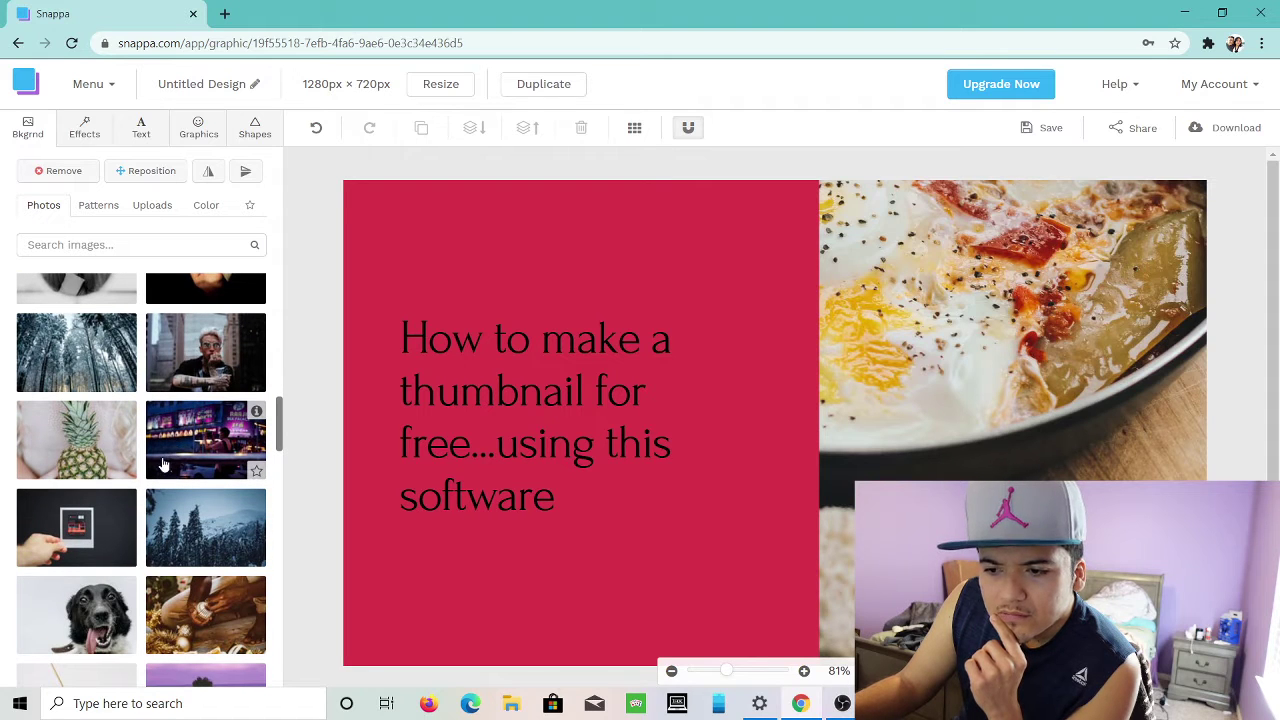
left_click(183, 465)
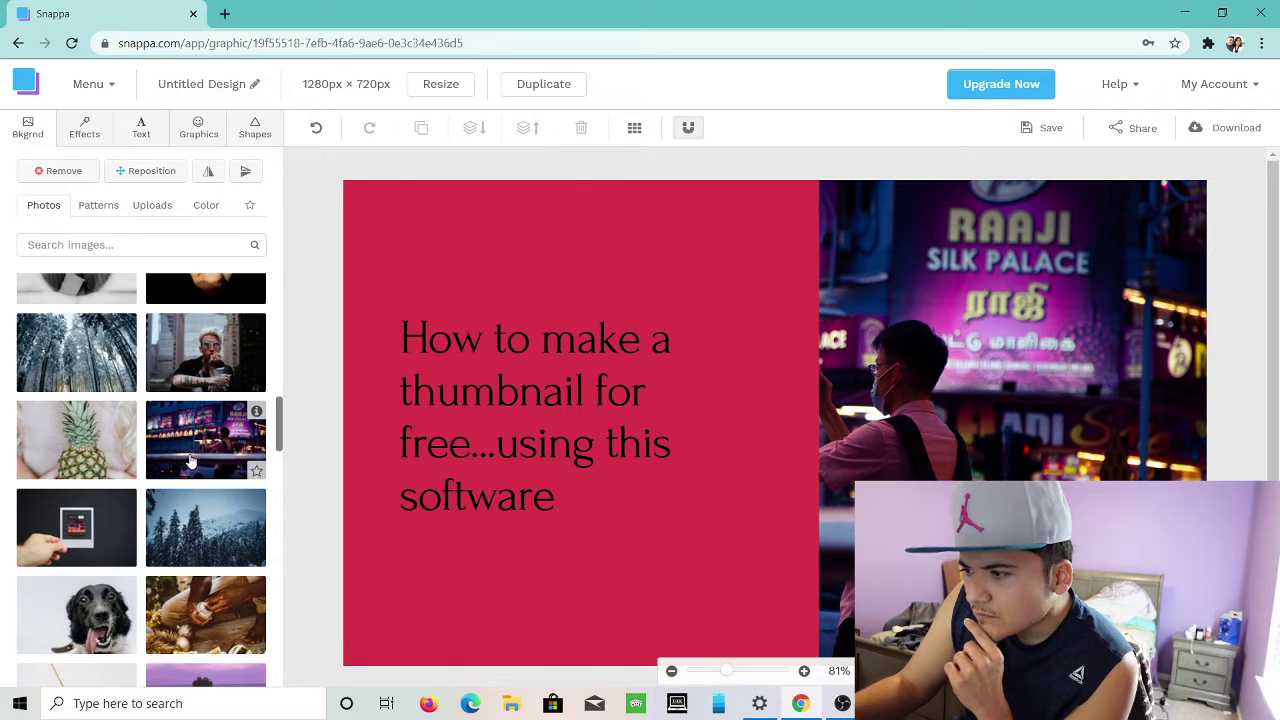
Move the headline text slightly down within the red panel.
left_click(474, 455)
left_click_drag(487, 440, 488, 450)
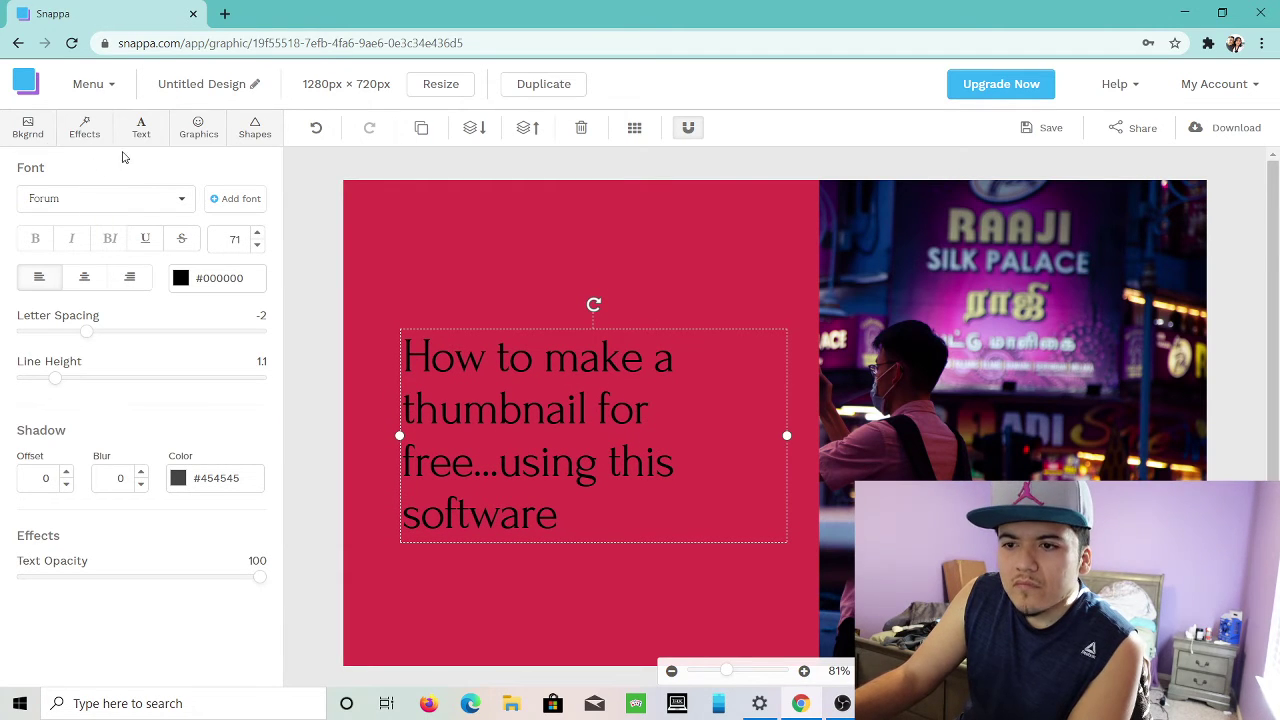
Search the icons for "thumbnail", add the black four-picture grid icon and place it at the canvas's upper edge across the red panel's border.
left_click(195, 130)
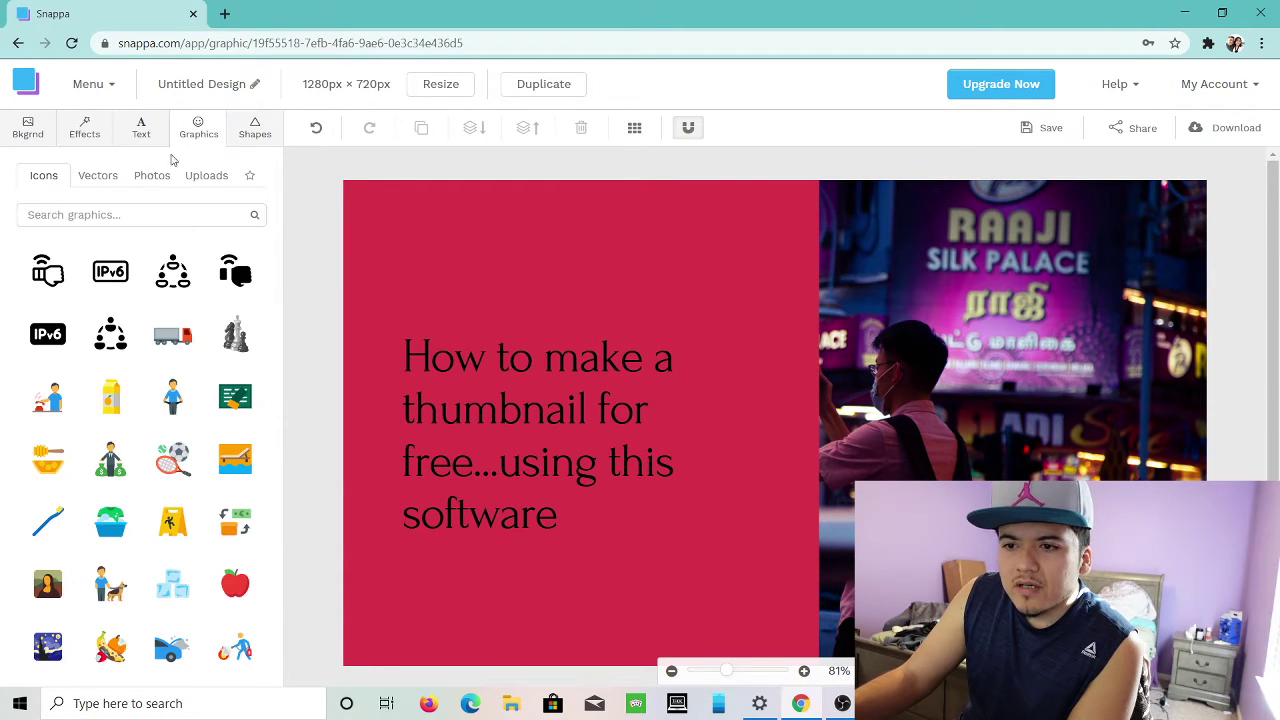
left_click(101, 213)
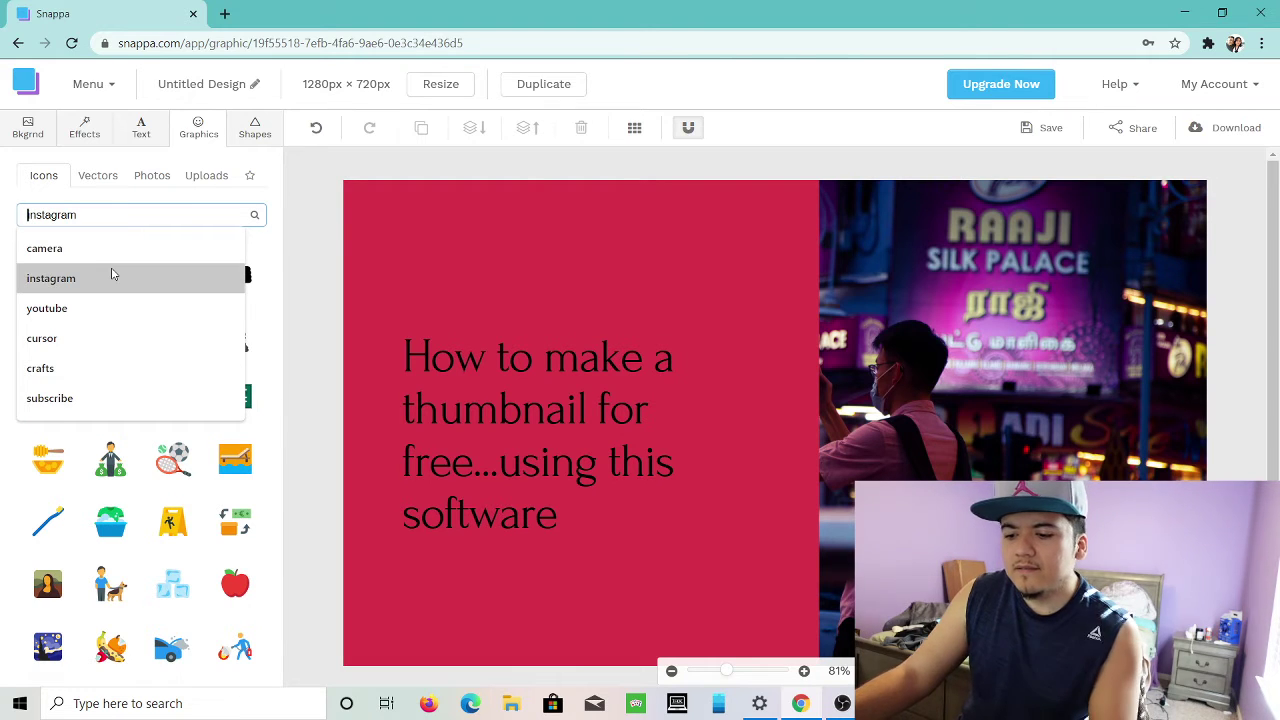
type("thumbnail")
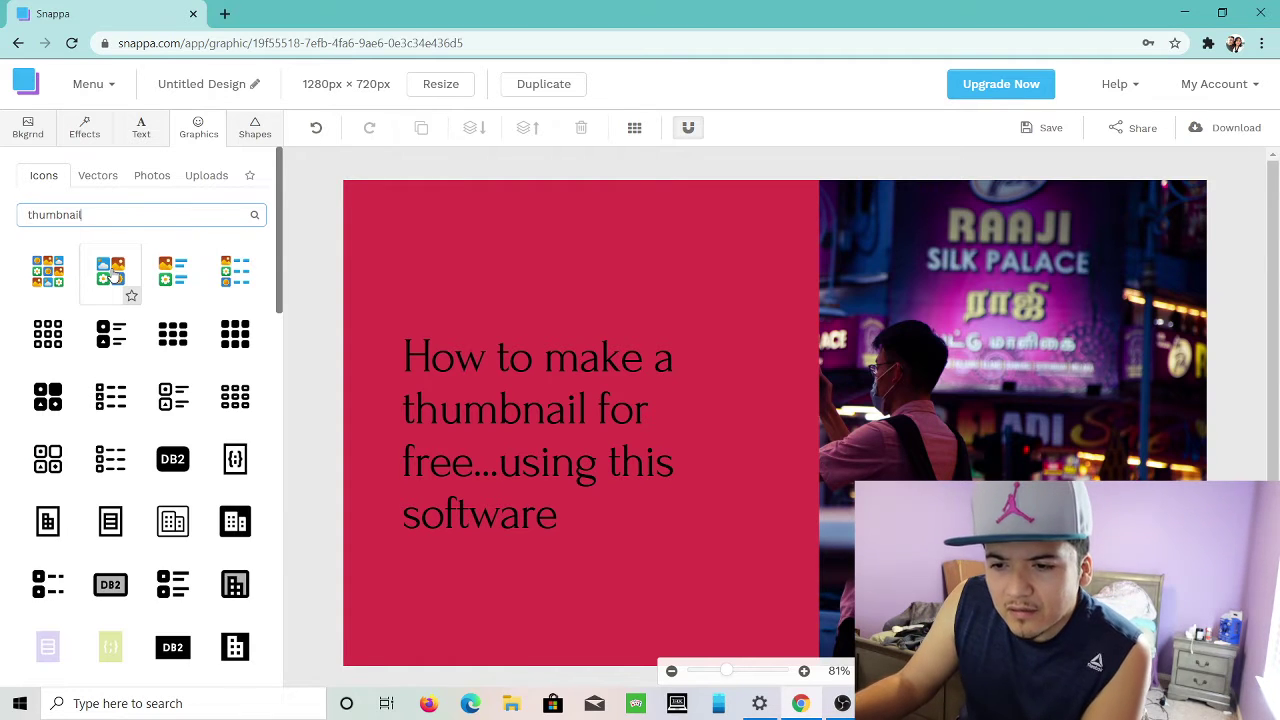
scroll(140, 330, "down", 4)
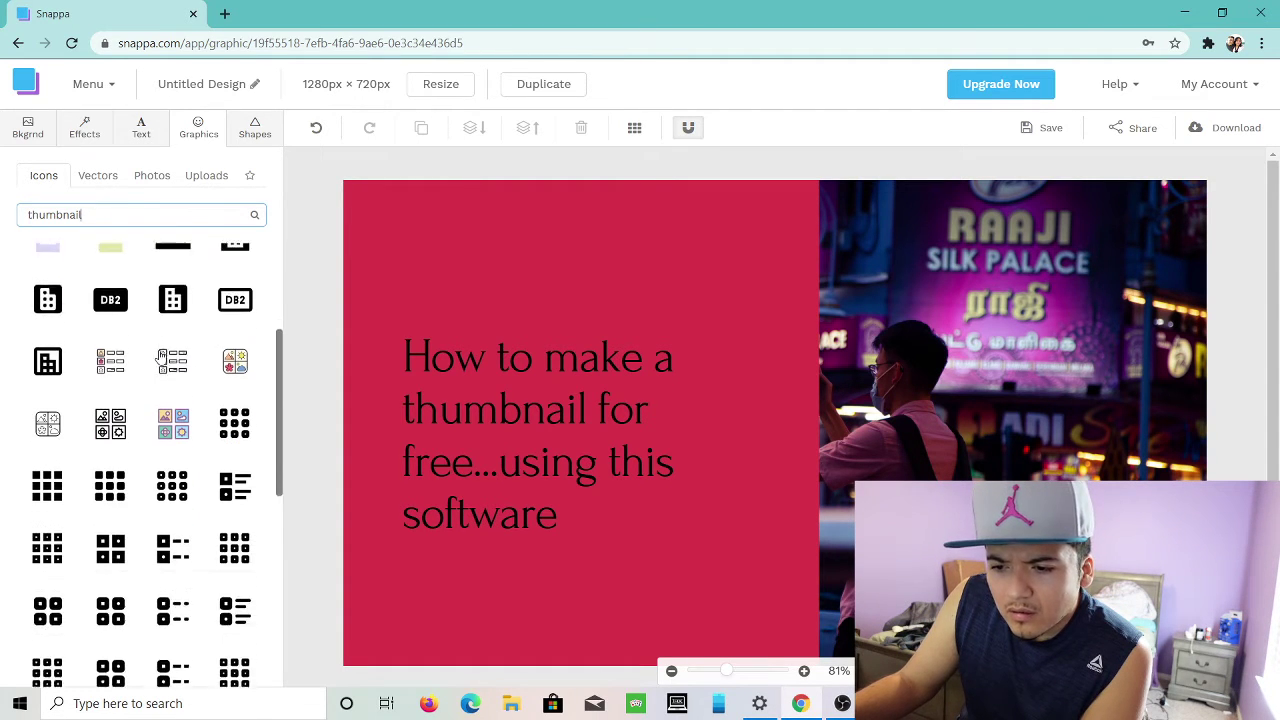
scroll(170, 362, "down", 5)
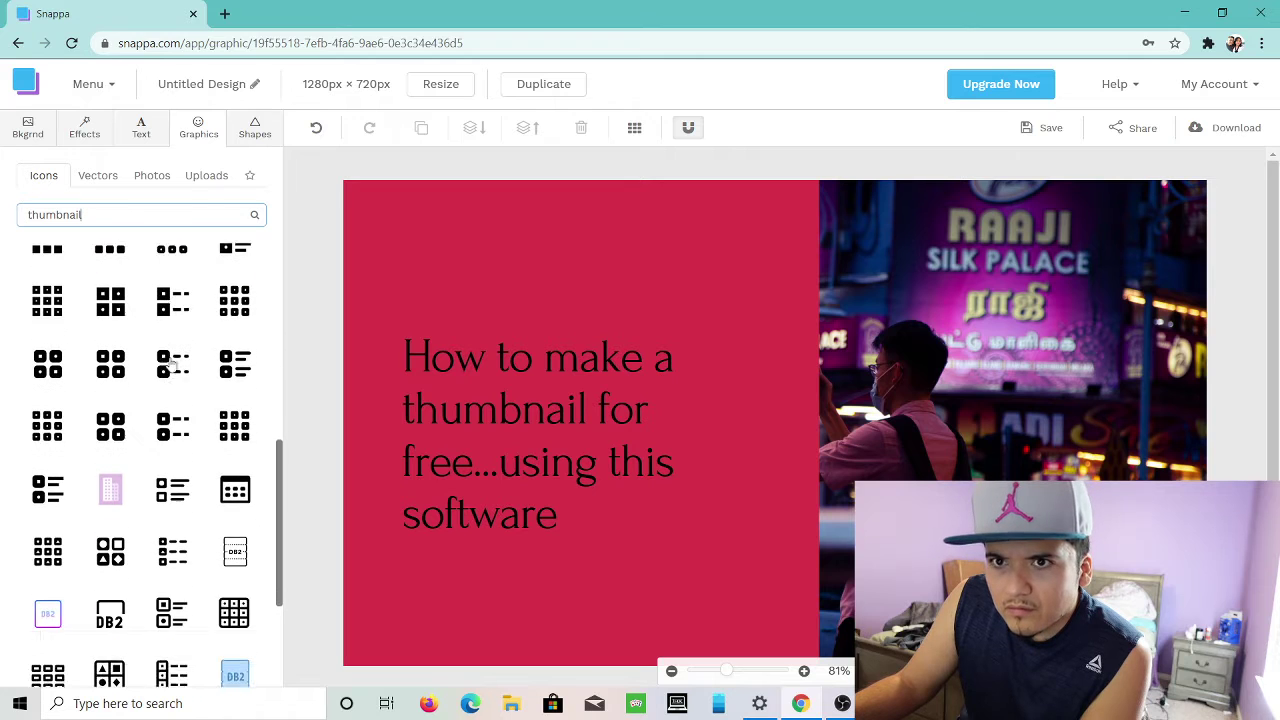
scroll(170, 365, "down", 5)
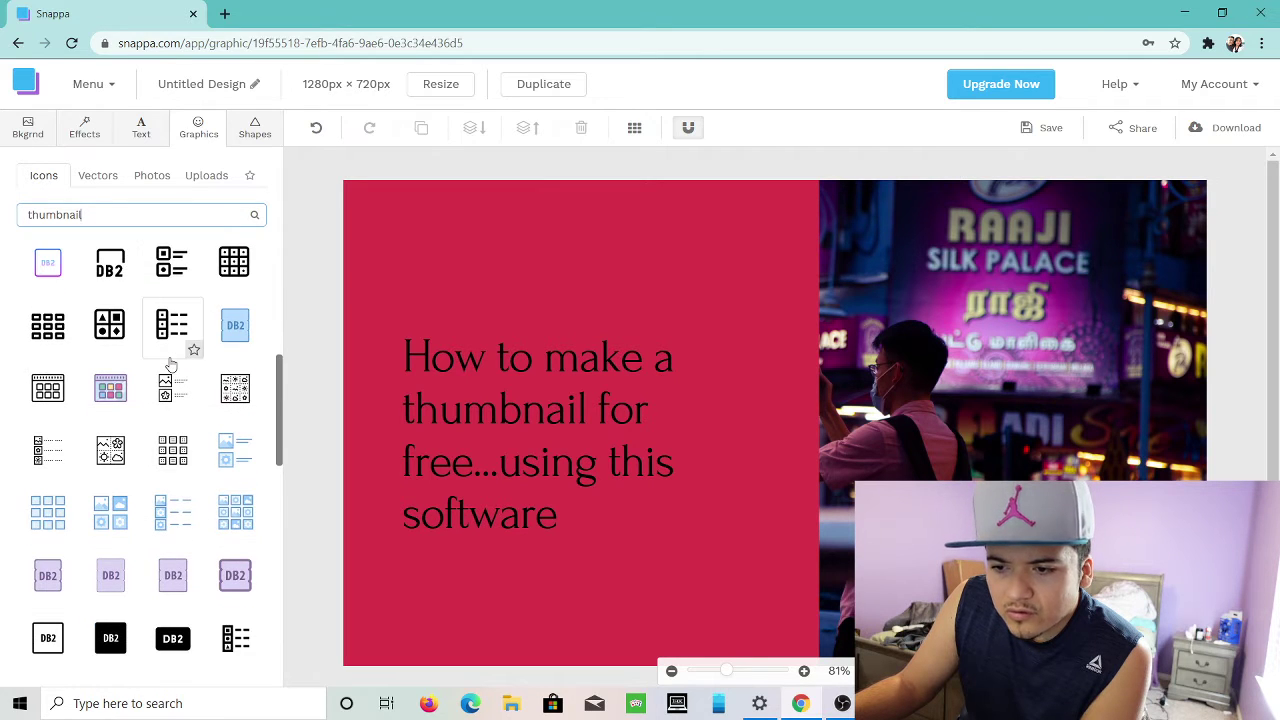
scroll(170, 365, "down", 6)
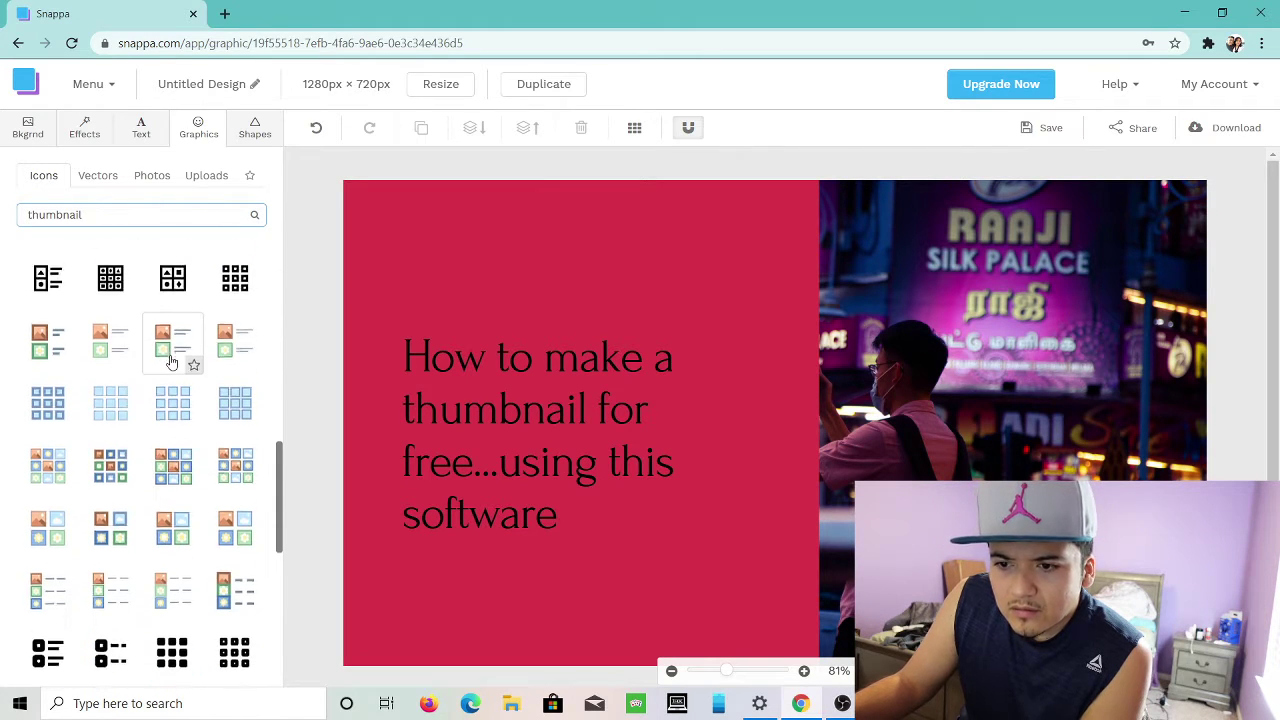
scroll(170, 362, "down", 6)
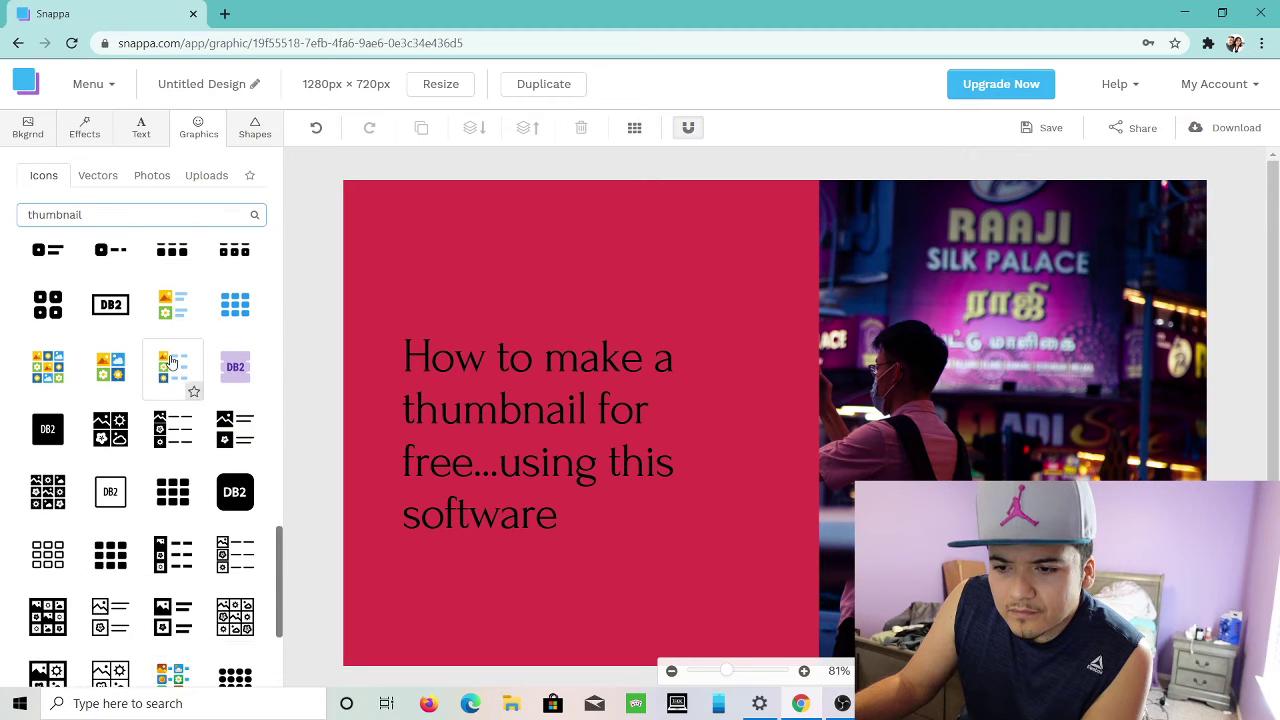
left_click(118, 438)
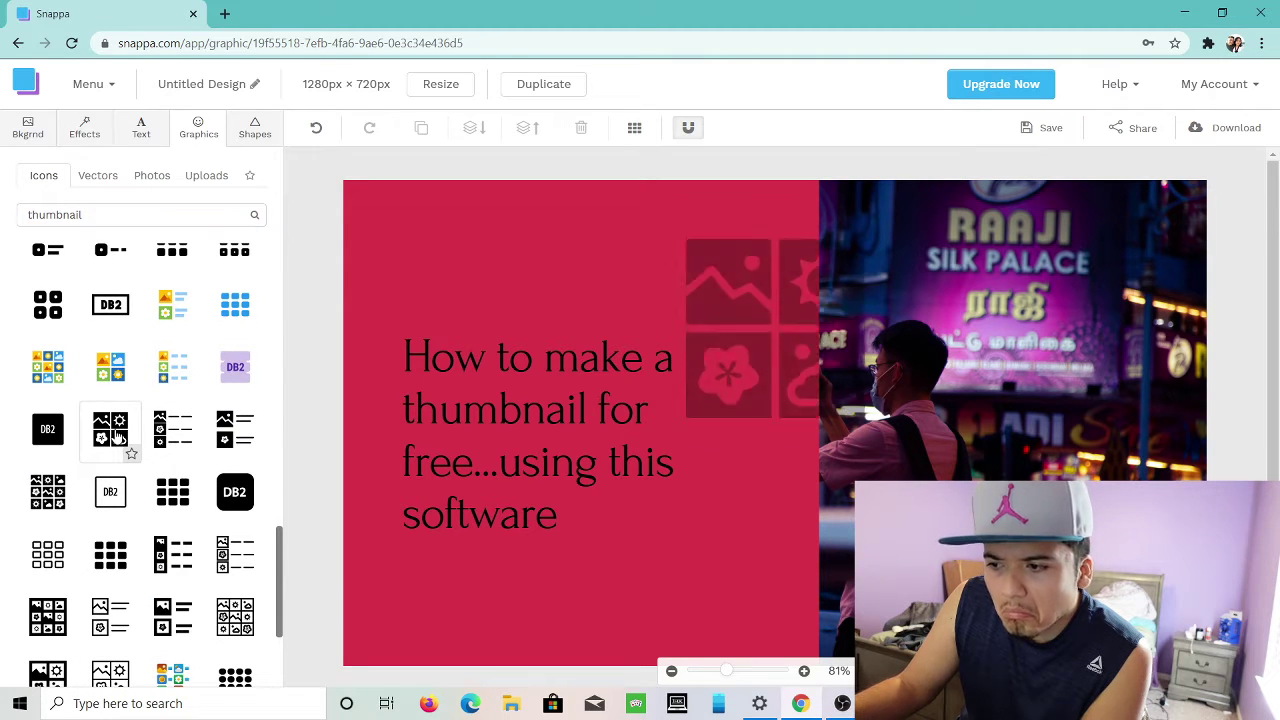
left_click_drag(772, 418, 810, 268)
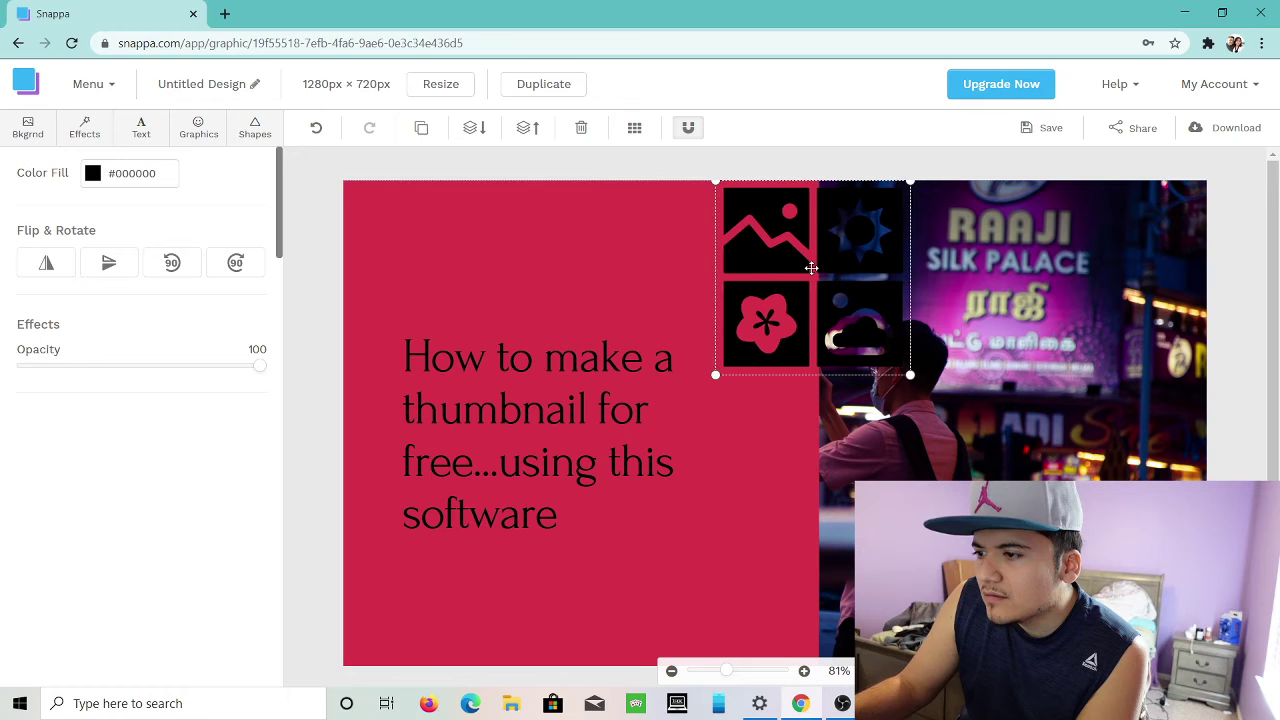
left_click(580, 289)
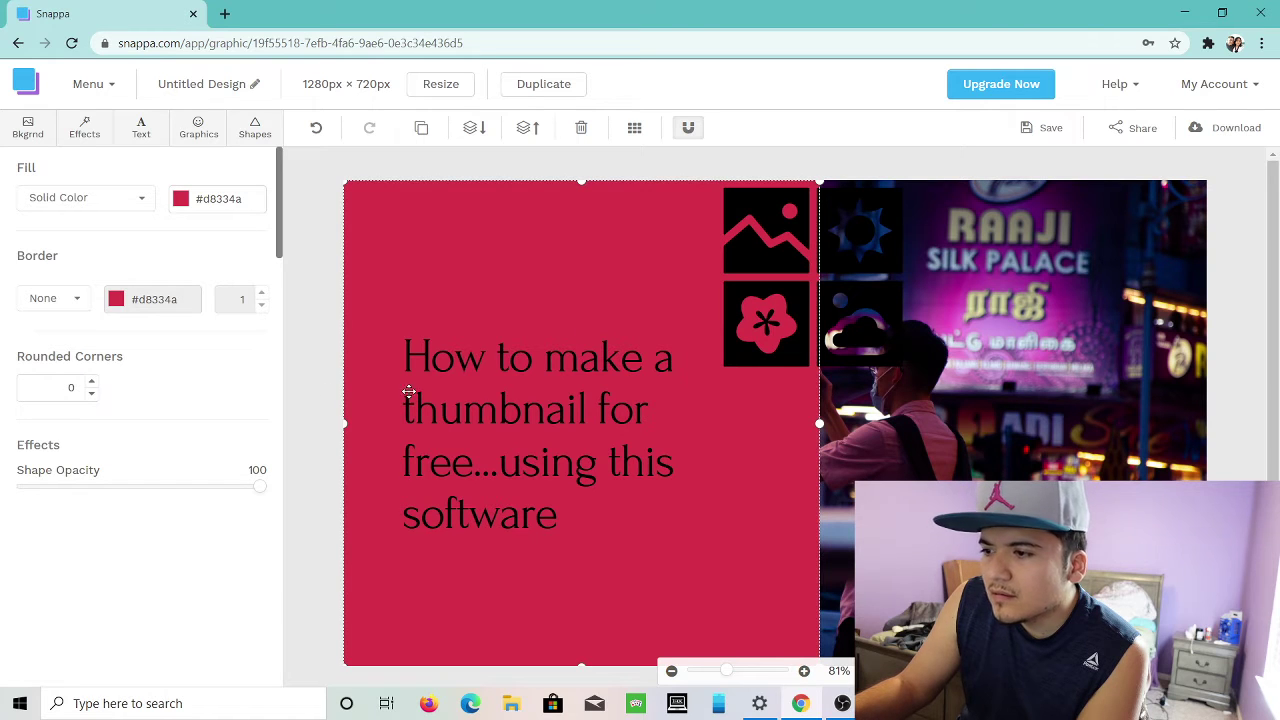
Search the icons for "youtube" and add the blue and purple circular play icon to the thumbnail.
left_click(86, 130)
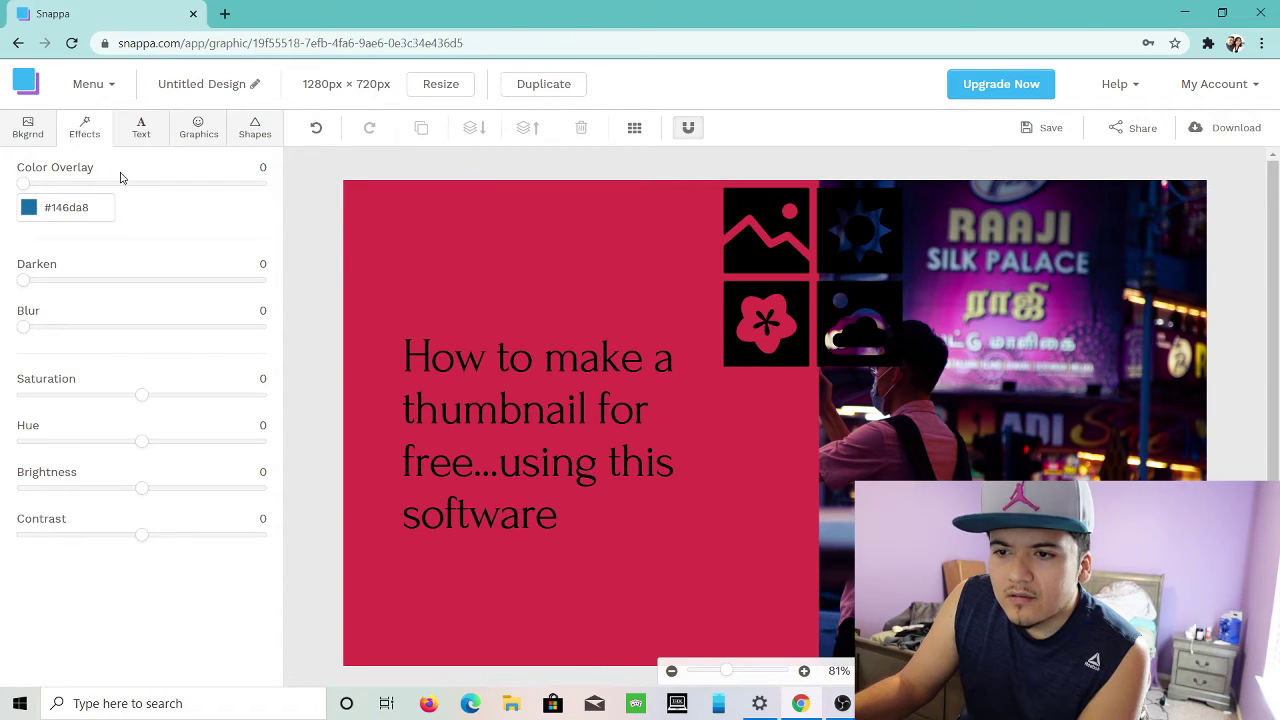
left_click(200, 132)
left_click(149, 215)
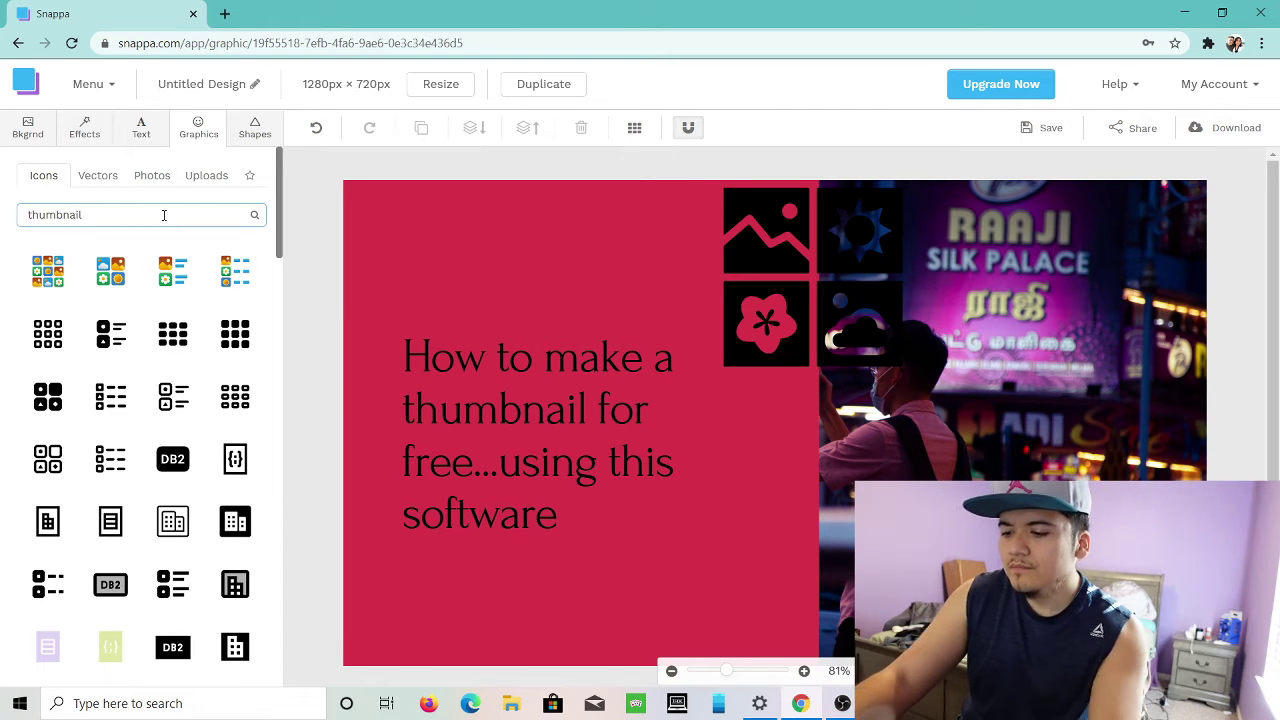
key("ctrl+a")
key("BackSpace")
type("you")
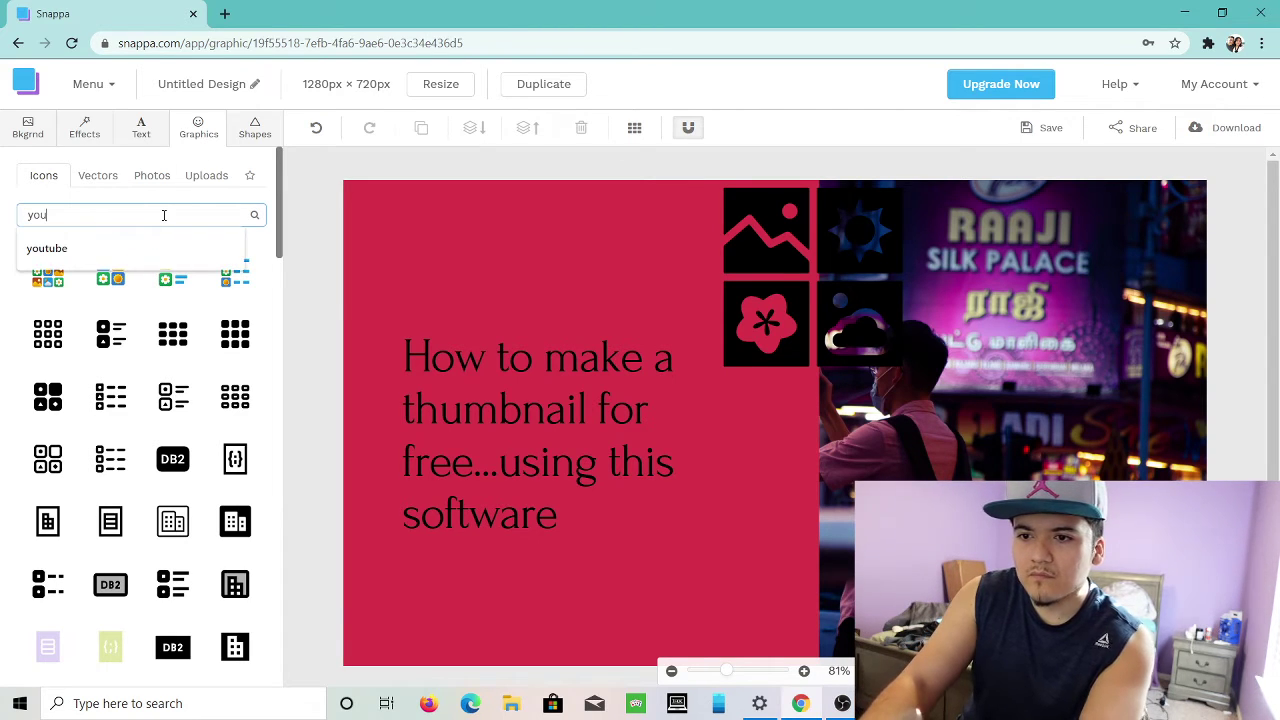
key("Return")
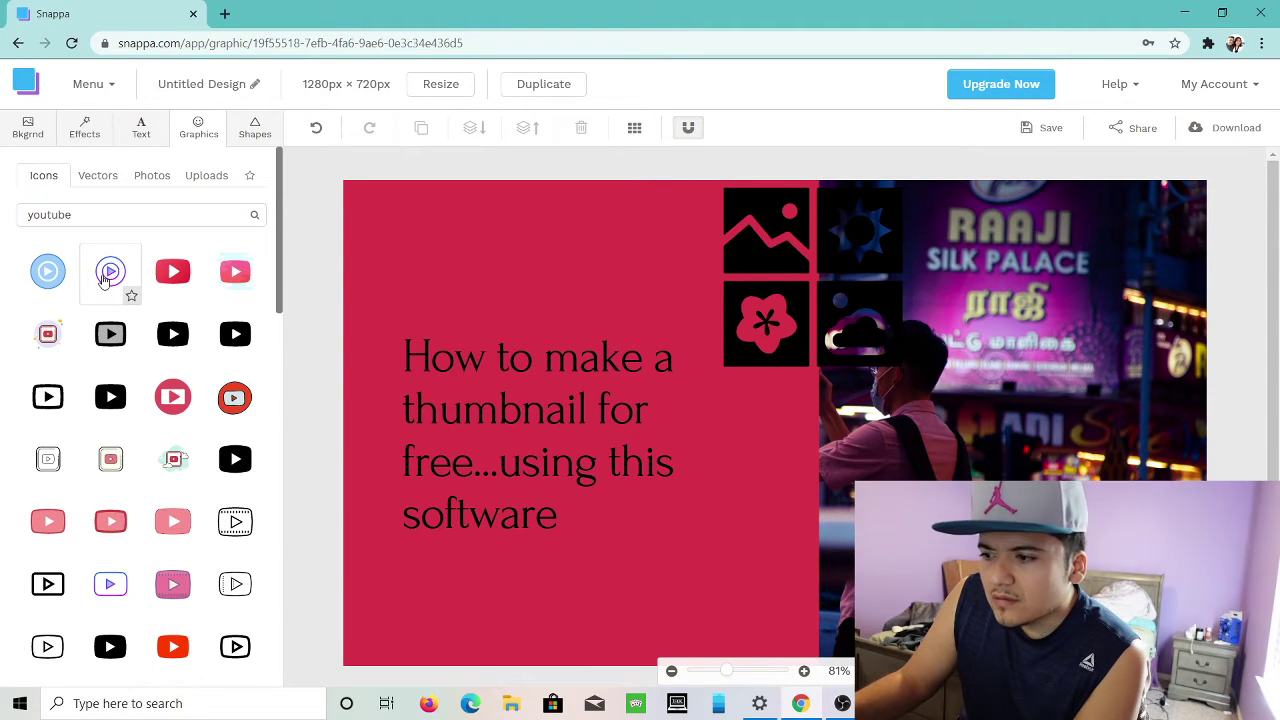
left_click(109, 272)
Shift the red panel and the headline toward the upper-left corner of the canvas and deselect them.
left_click_drag(787, 428, 755, 421)
key("ctrl+z")
left_click(825, 440)
left_click(822, 437)
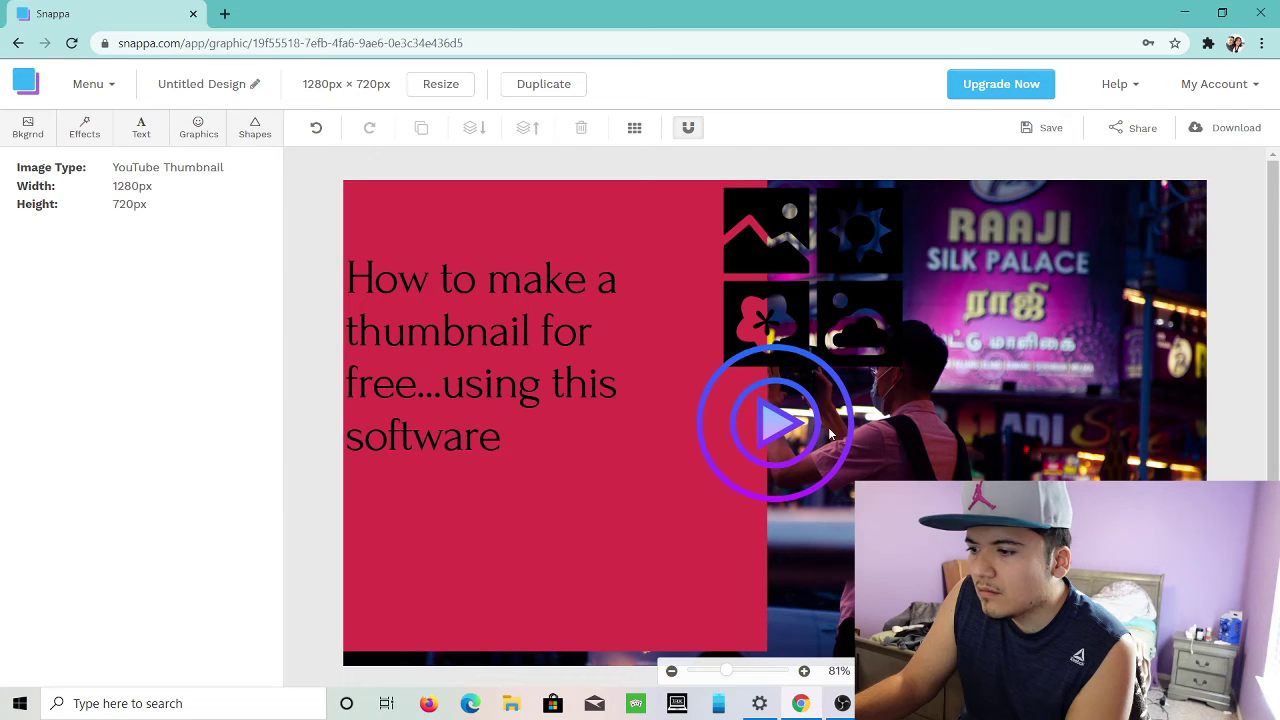
left_click(715, 470)
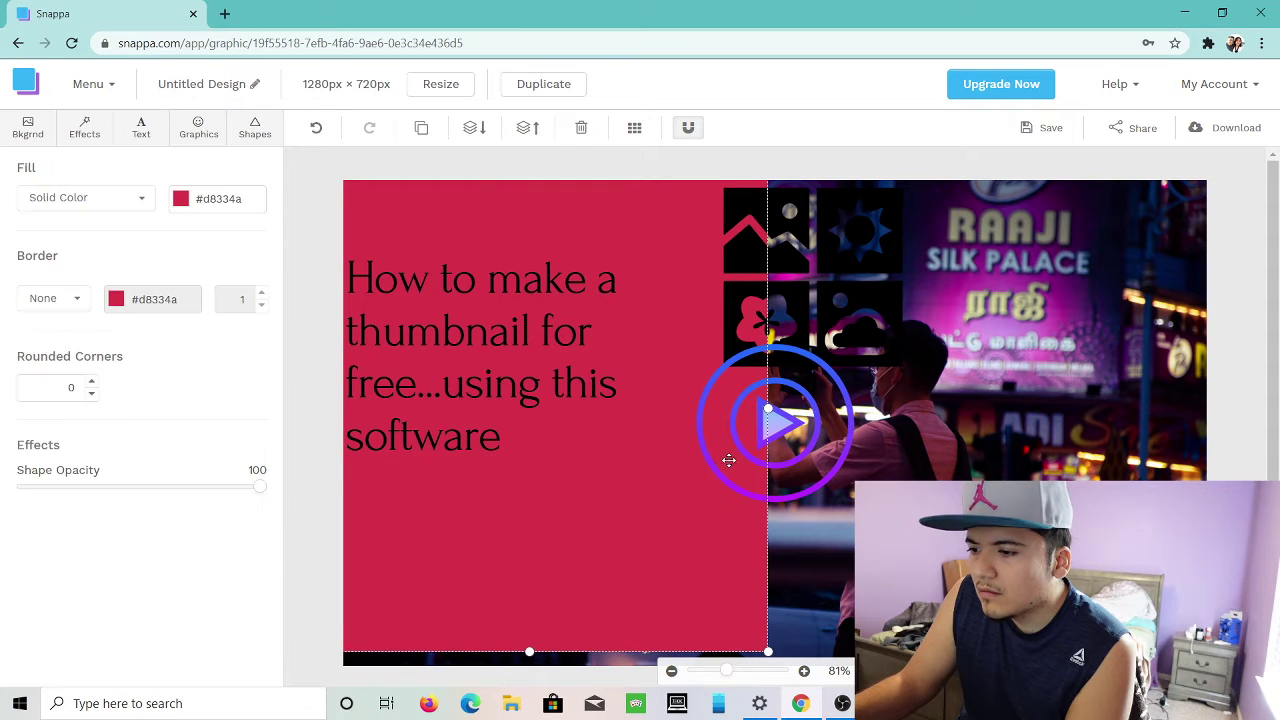
left_click(795, 401)
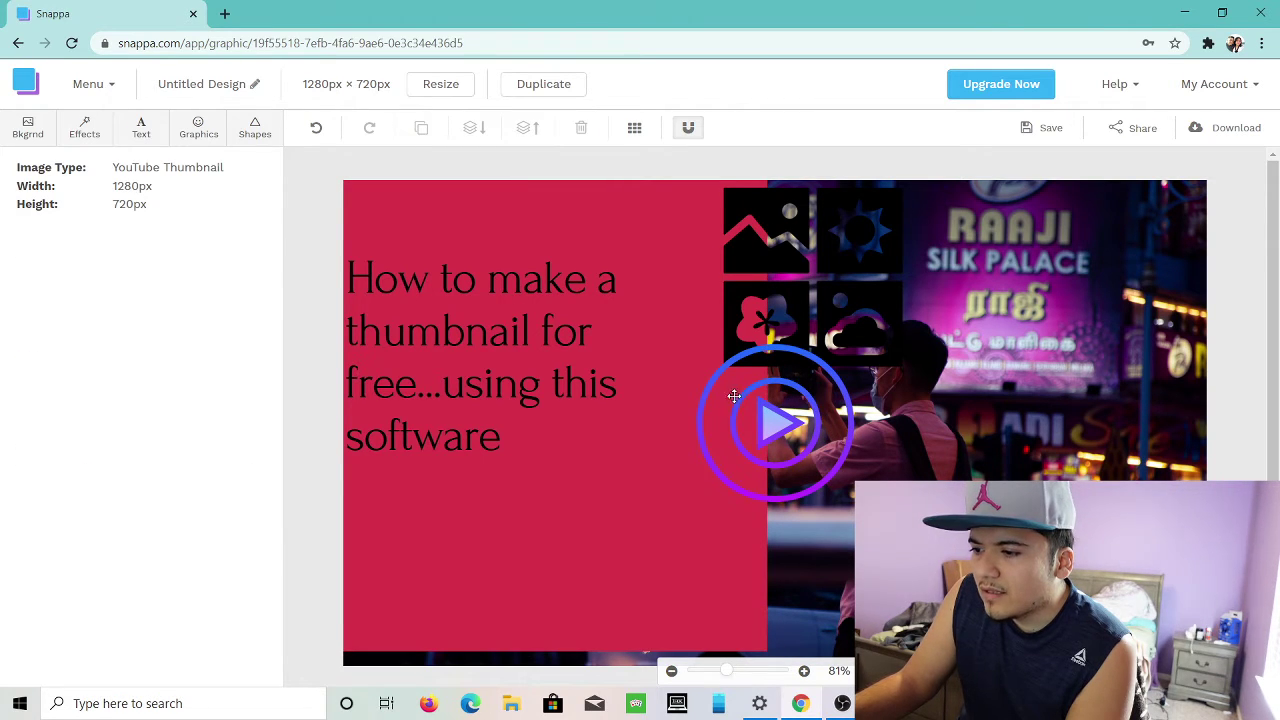
Reposition the red panel against the canvas's left edge and the headline inside it, nudging the four-picture icon slightly right.
left_click_drag(669, 386, 591, 438)
left_click(714, 452)
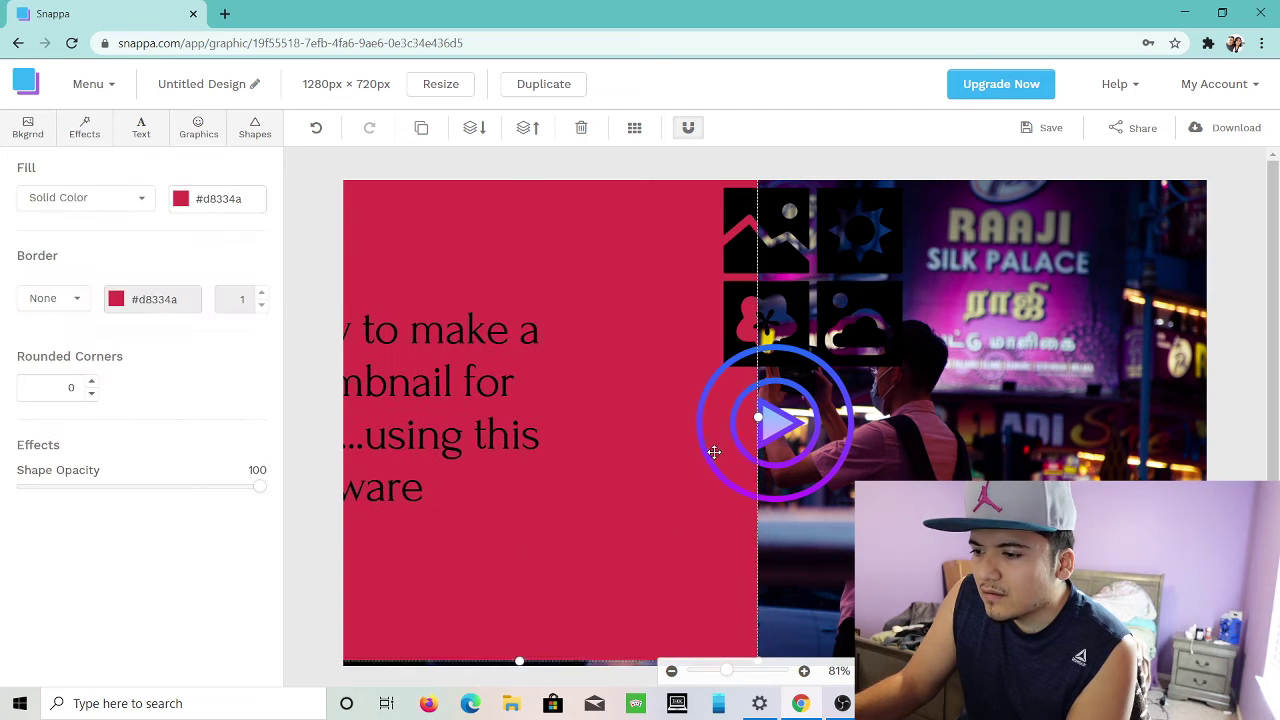
left_click_drag(714, 452, 586, 467)
left_click(763, 456)
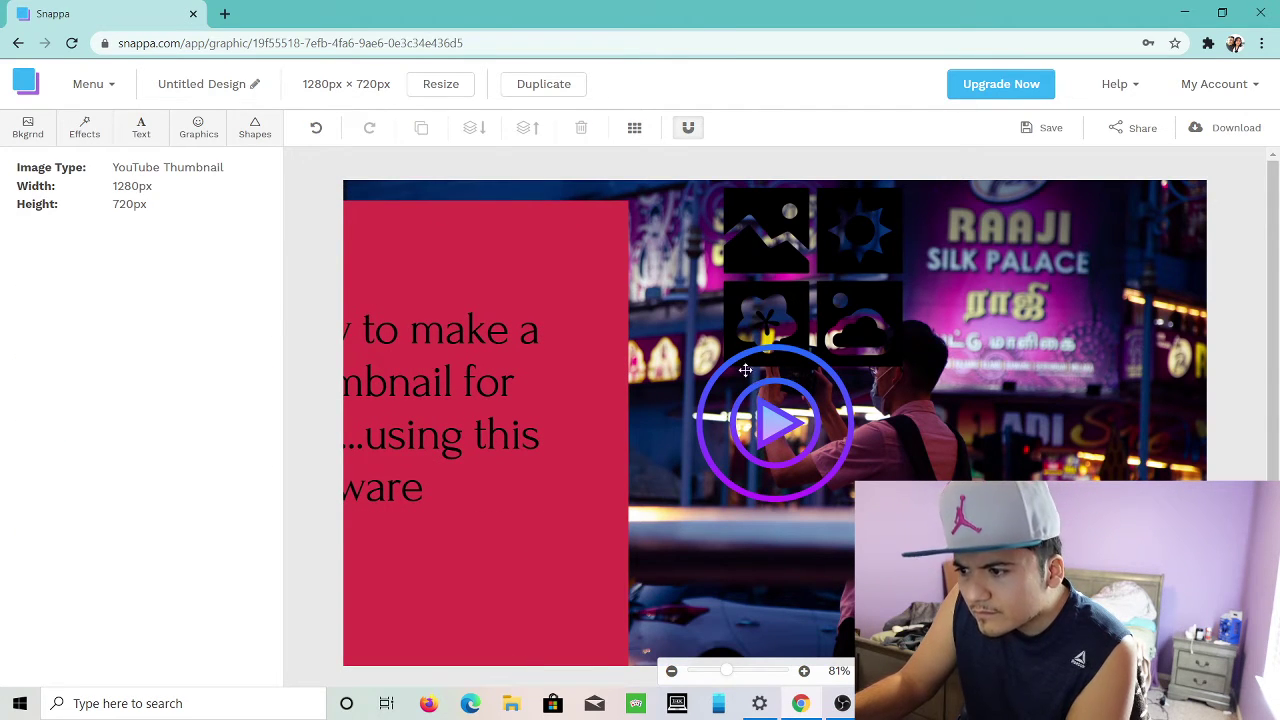
left_click_drag(739, 363, 747, 371)
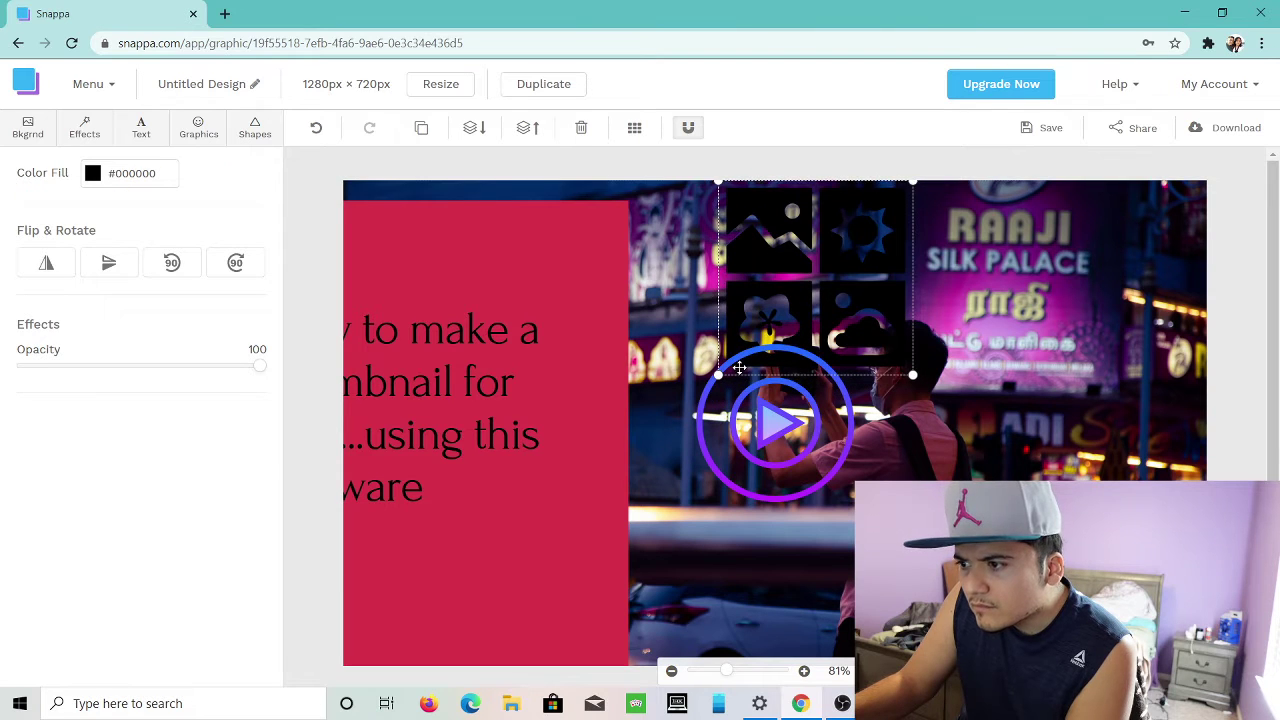
key("ctrl+z")
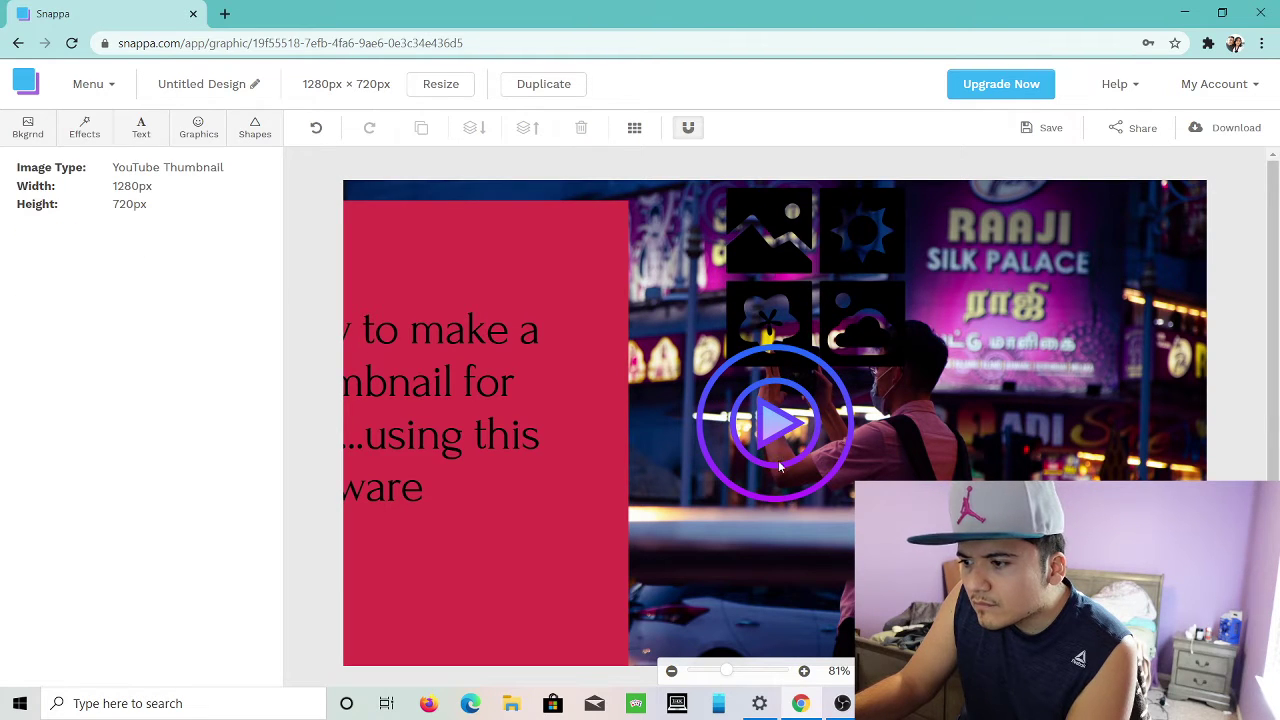
left_click_drag(541, 428, 500, 466)
left_click_drag(522, 300, 598, 272)
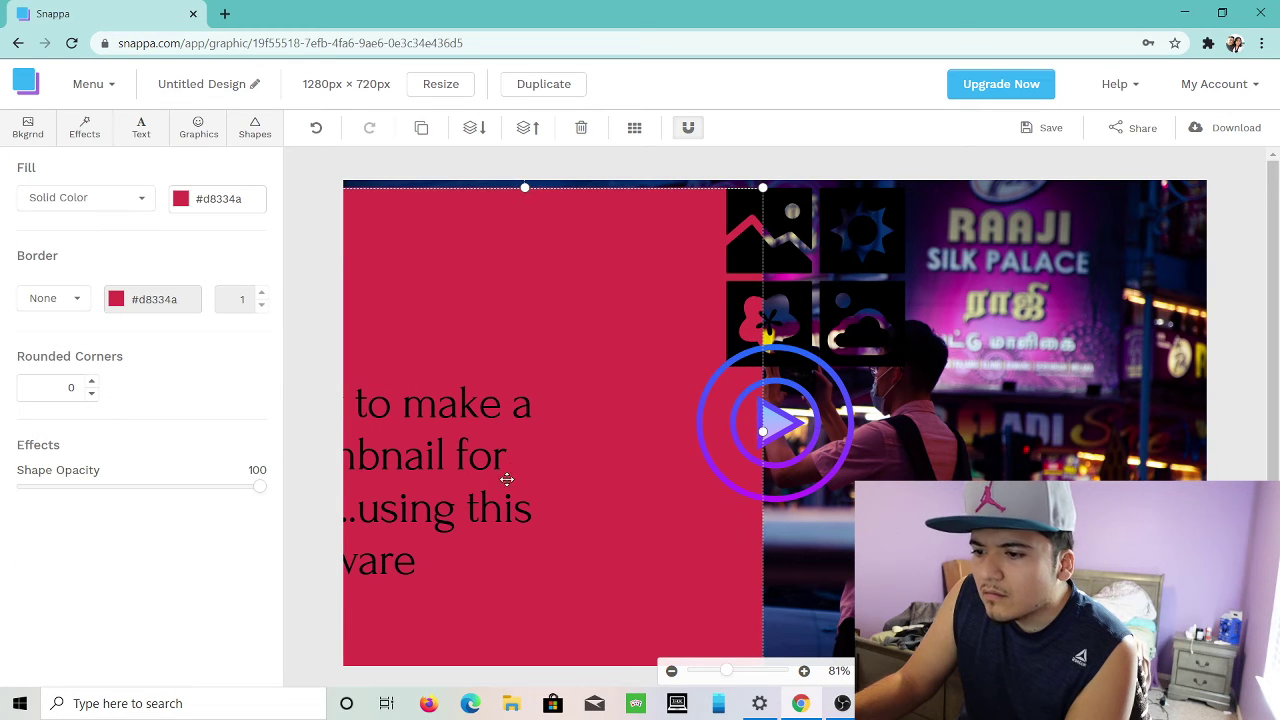
left_click_drag(460, 470, 562, 411)
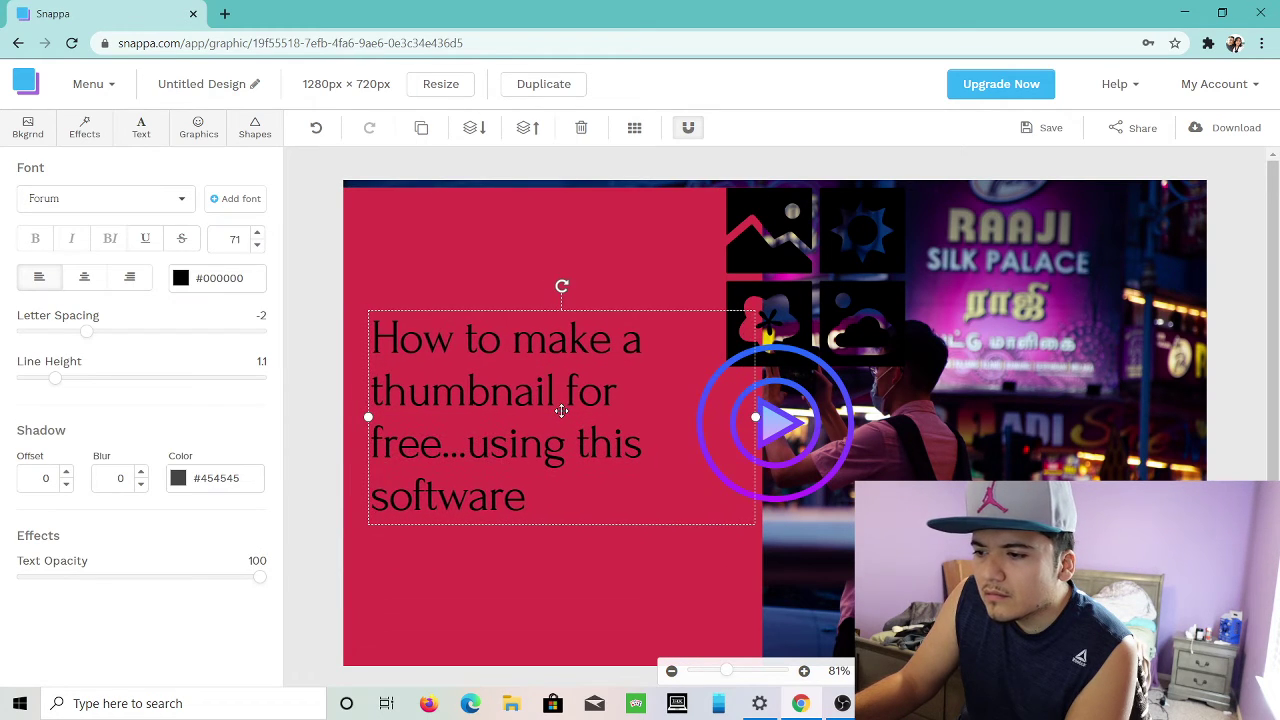
left_click(531, 583)
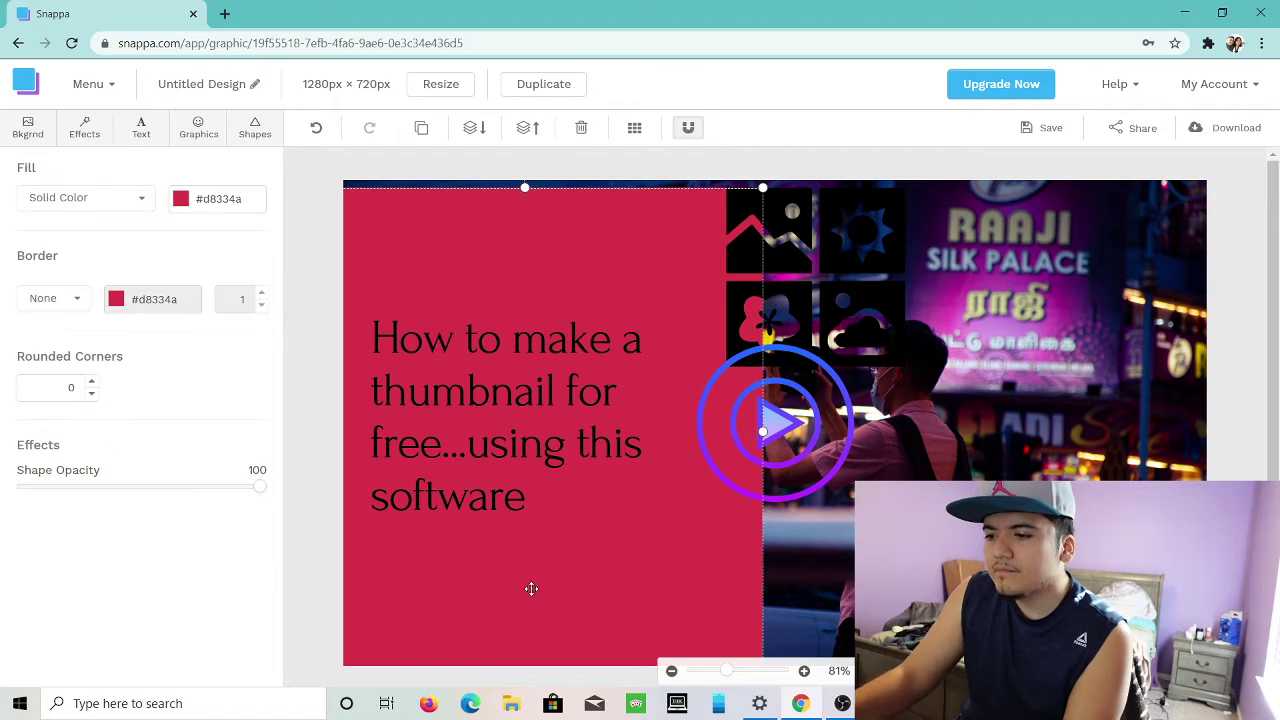
Search the icons for "subscribe" and look through the results for a suitable icon.
left_click(196, 130)
left_click(119, 218)
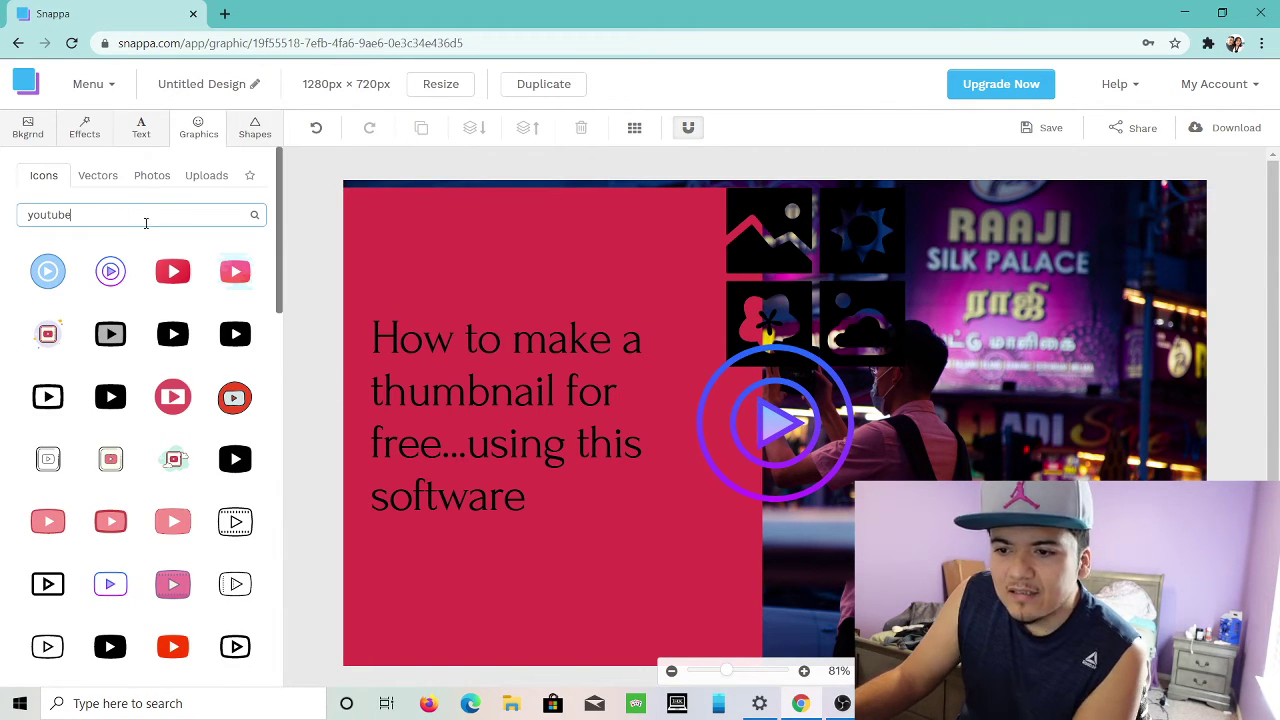
key("BackSpace")
key("BackSpace")
key("BackSpace")
key("BackSpace")
key("BackSpace")
key("BackSpace")
key("BackSpace")
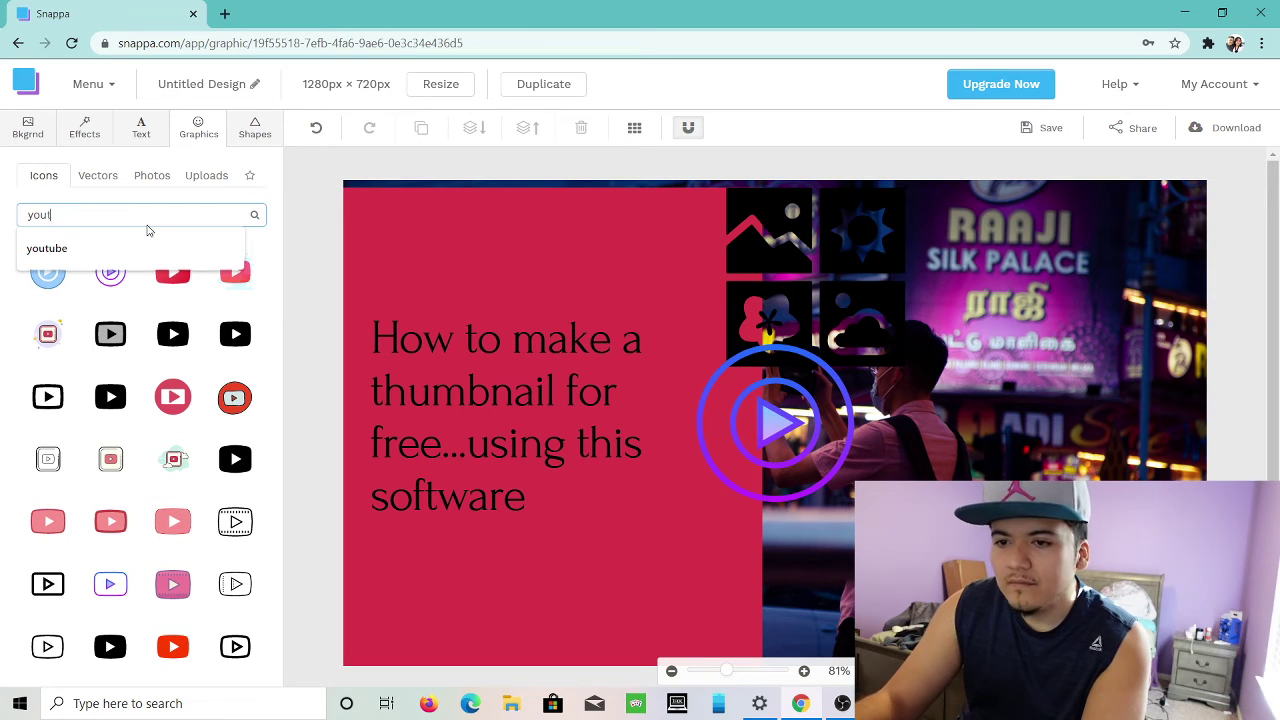
type("s")
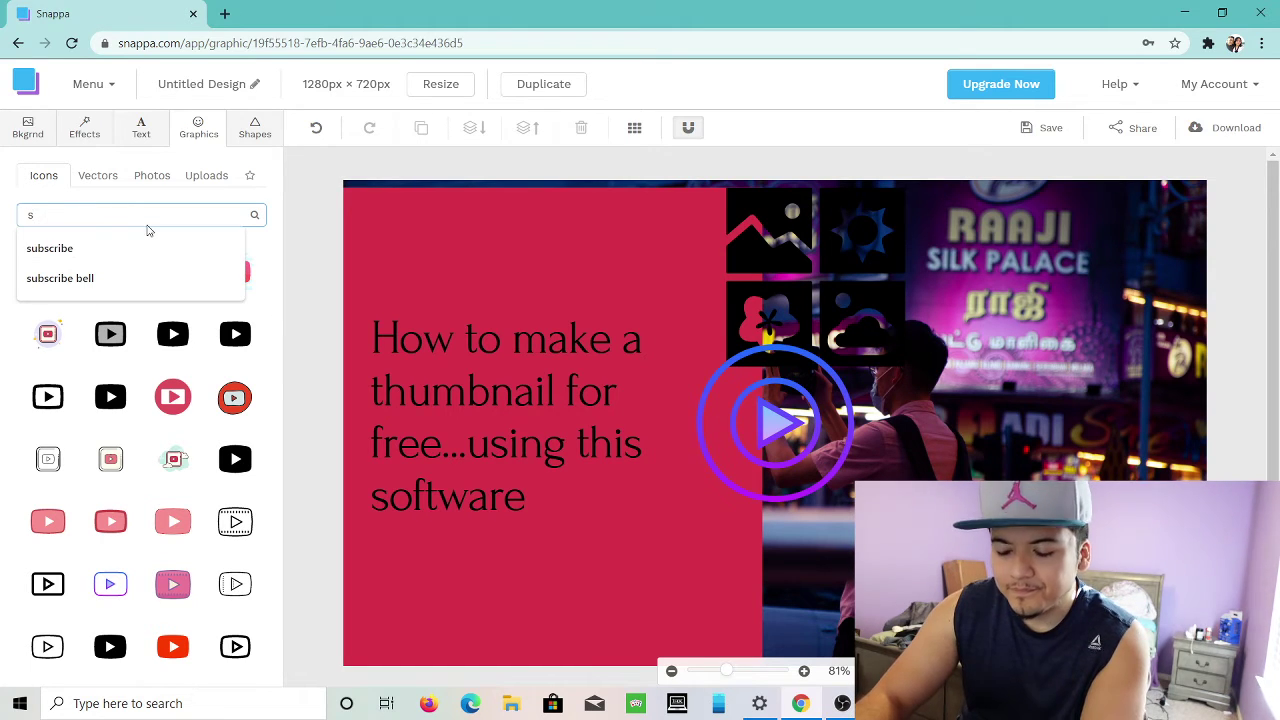
type("t")
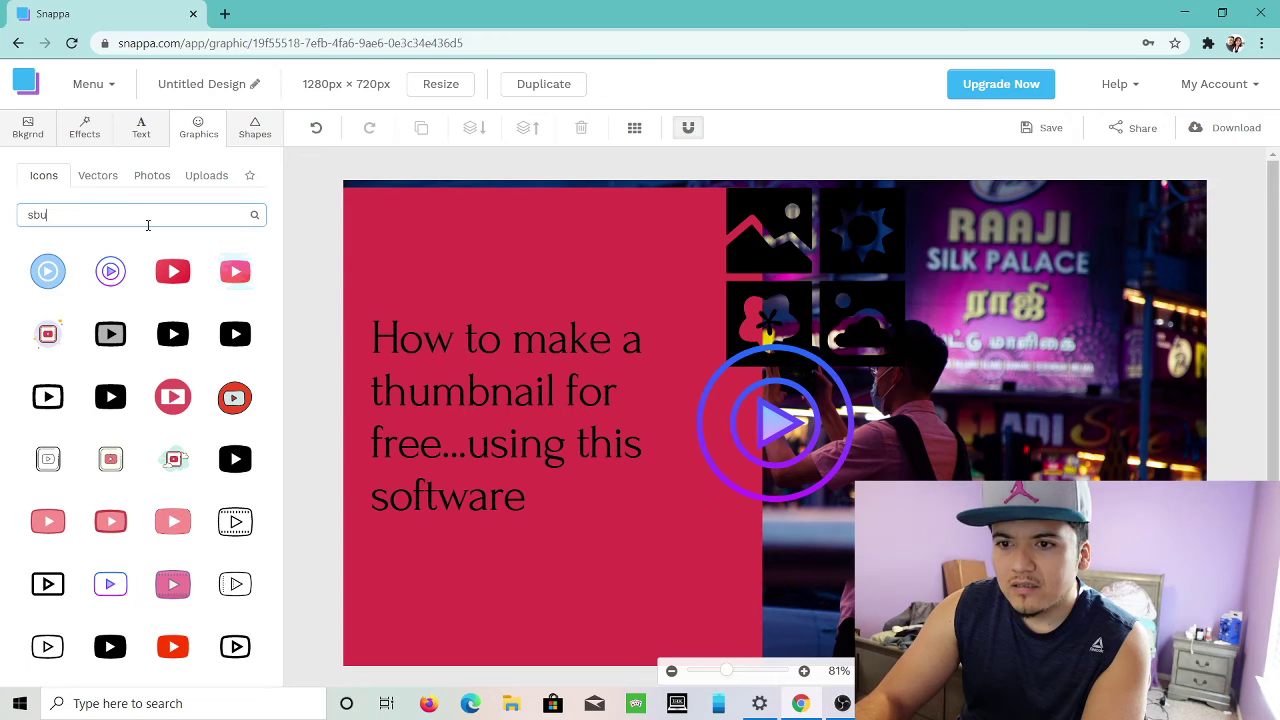
key("BackSpace")
key("BackSpace")
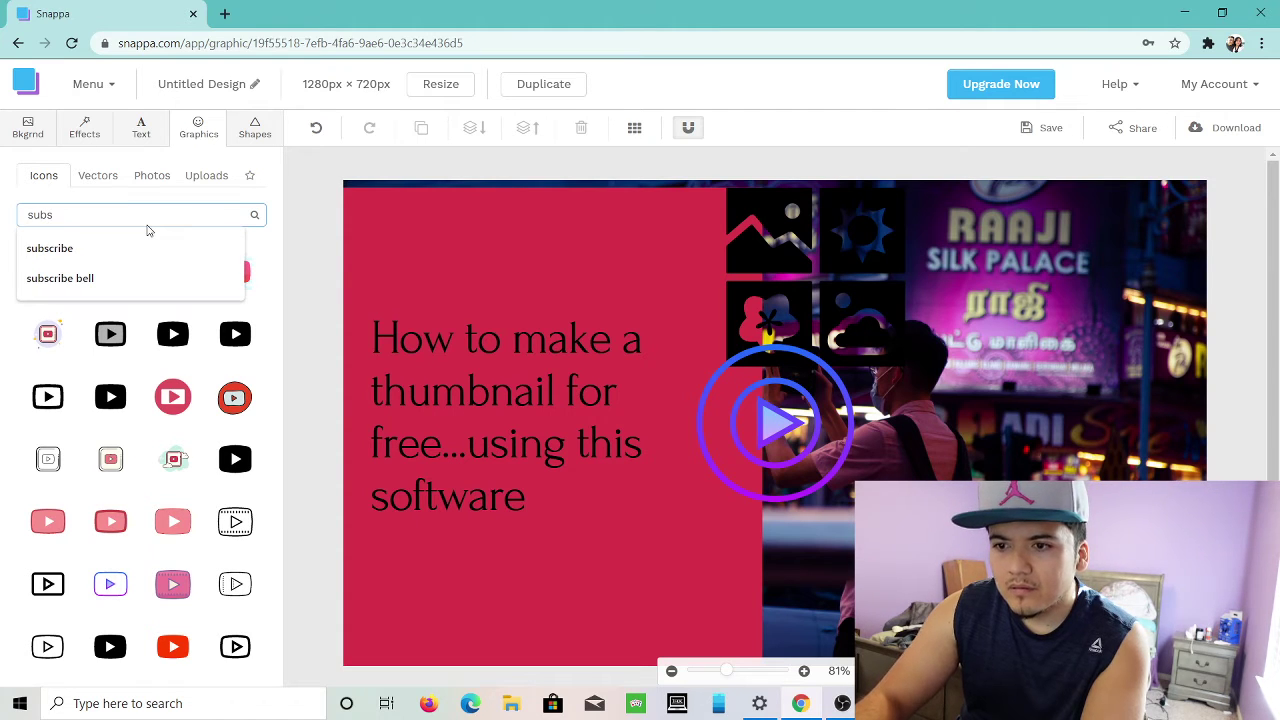
type("cribe")
key("Return")
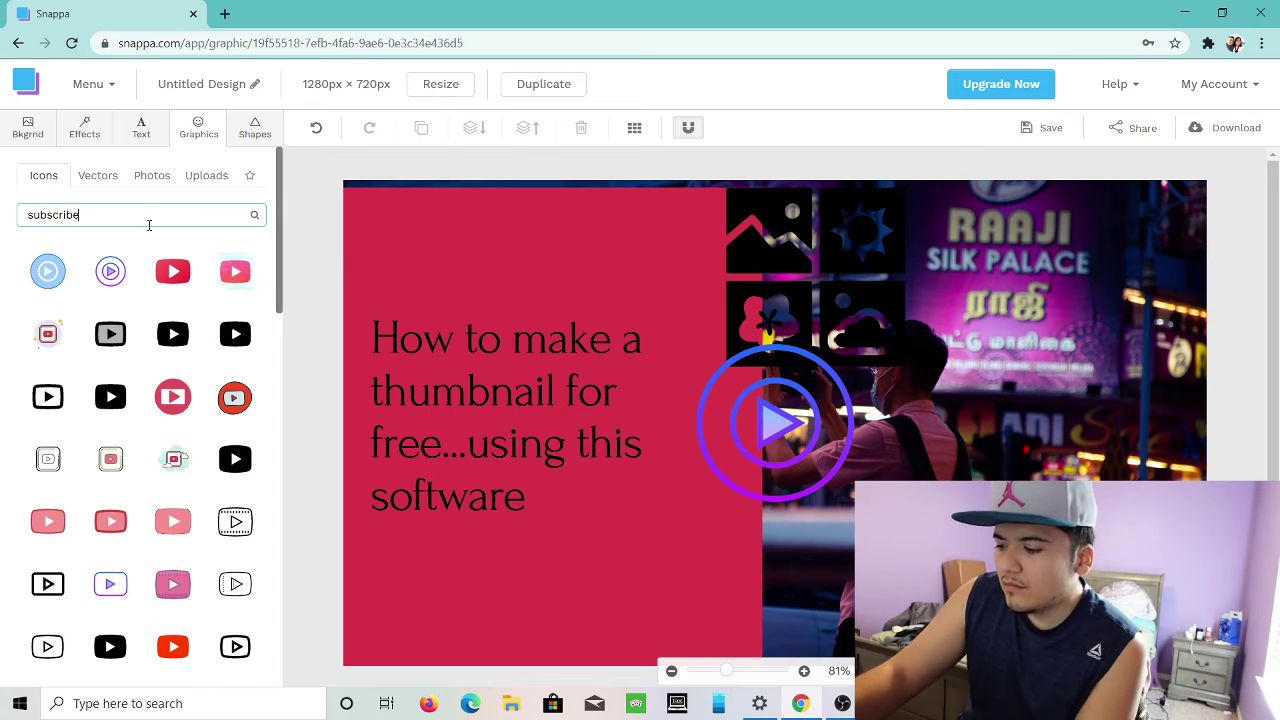
key("Return")
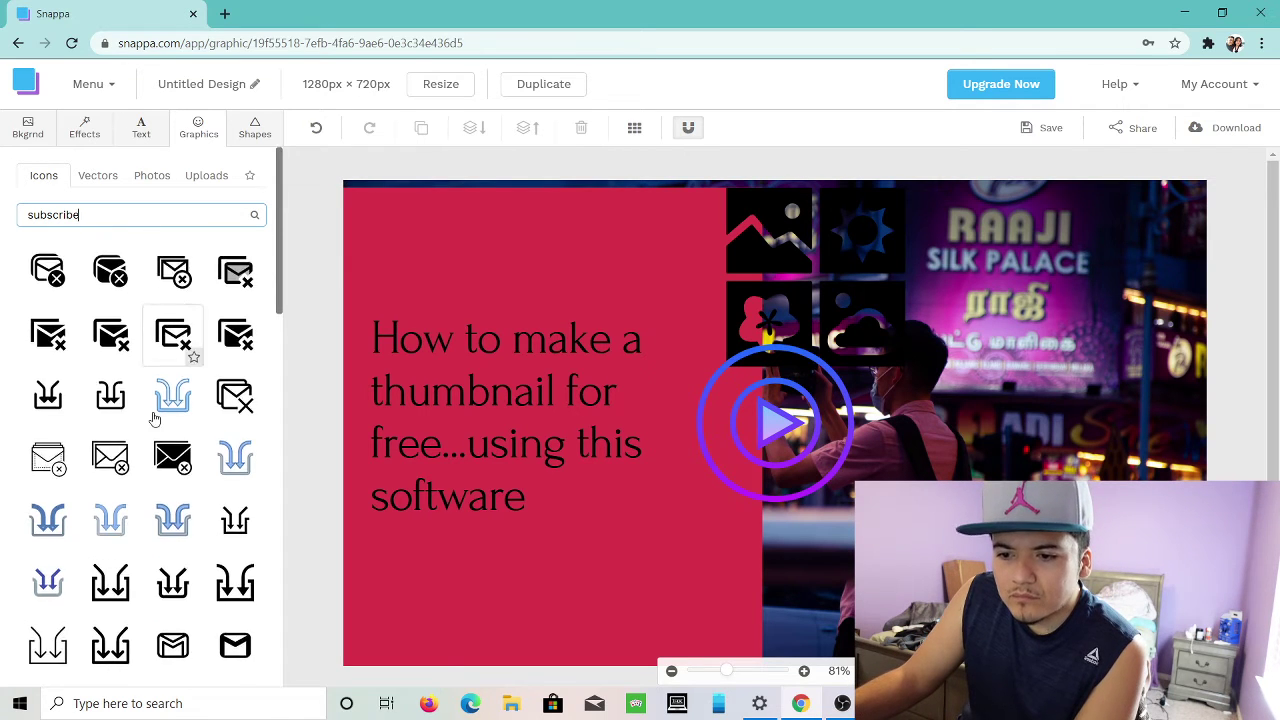
scroll(155, 418, "down", 10)
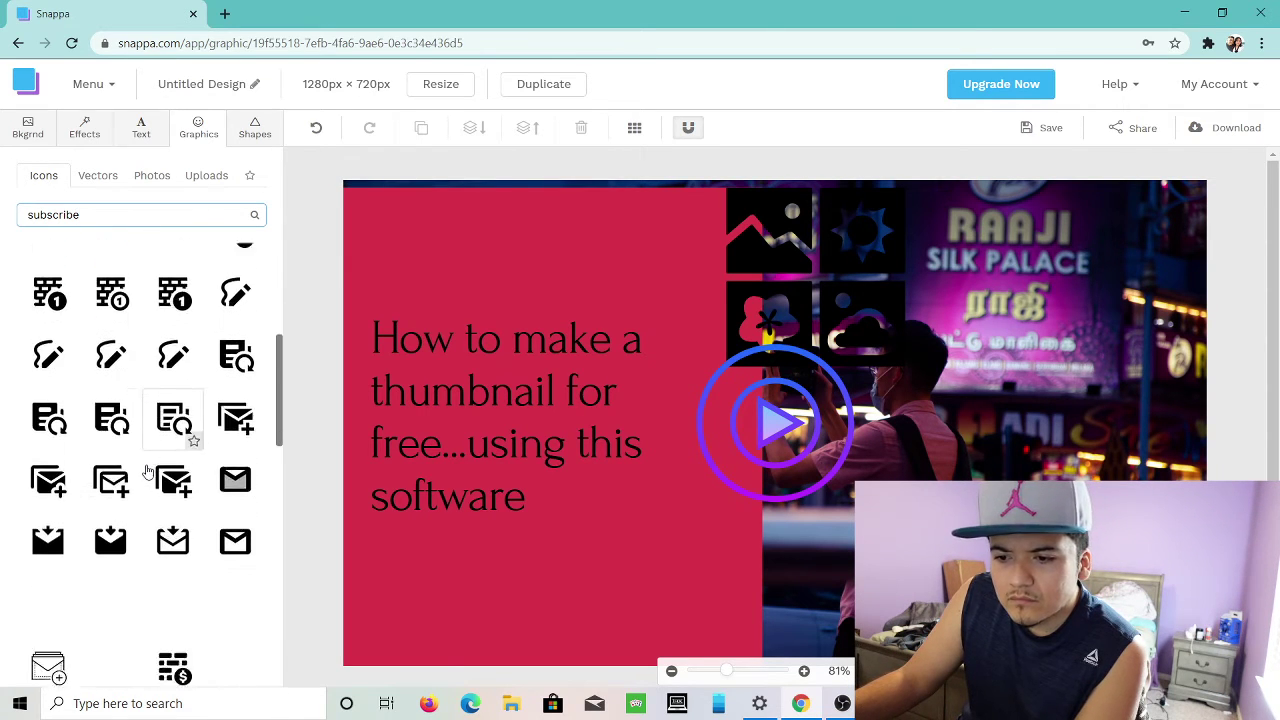
scroll(147, 470, "down", 3)
scroll(147, 470, "down", 10)
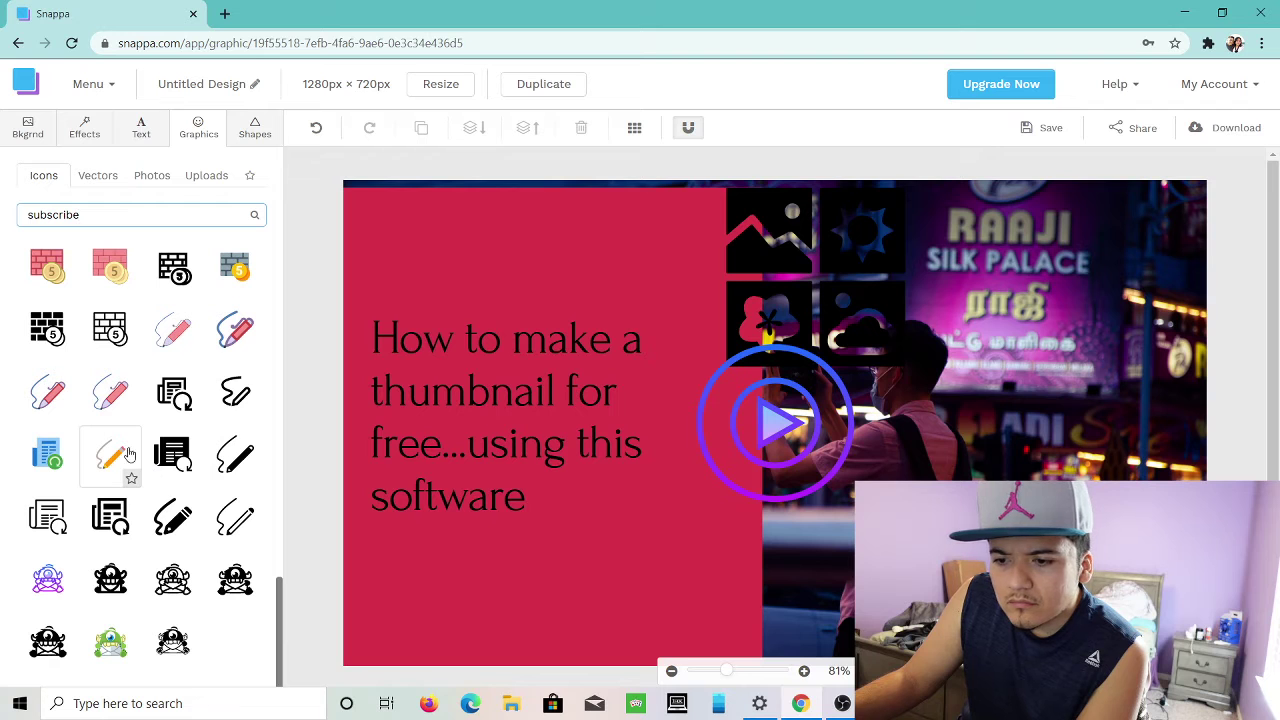
scroll(122, 453, "up", 15)
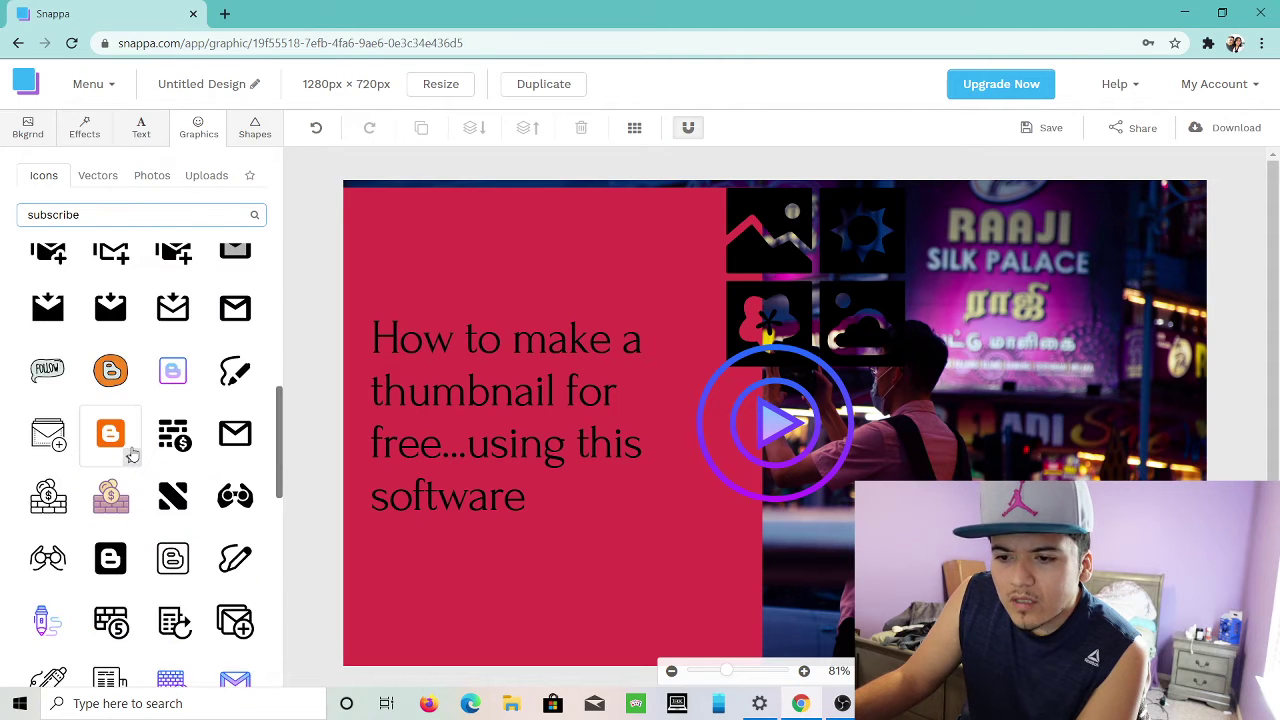
scroll(132, 453, "up", 10)
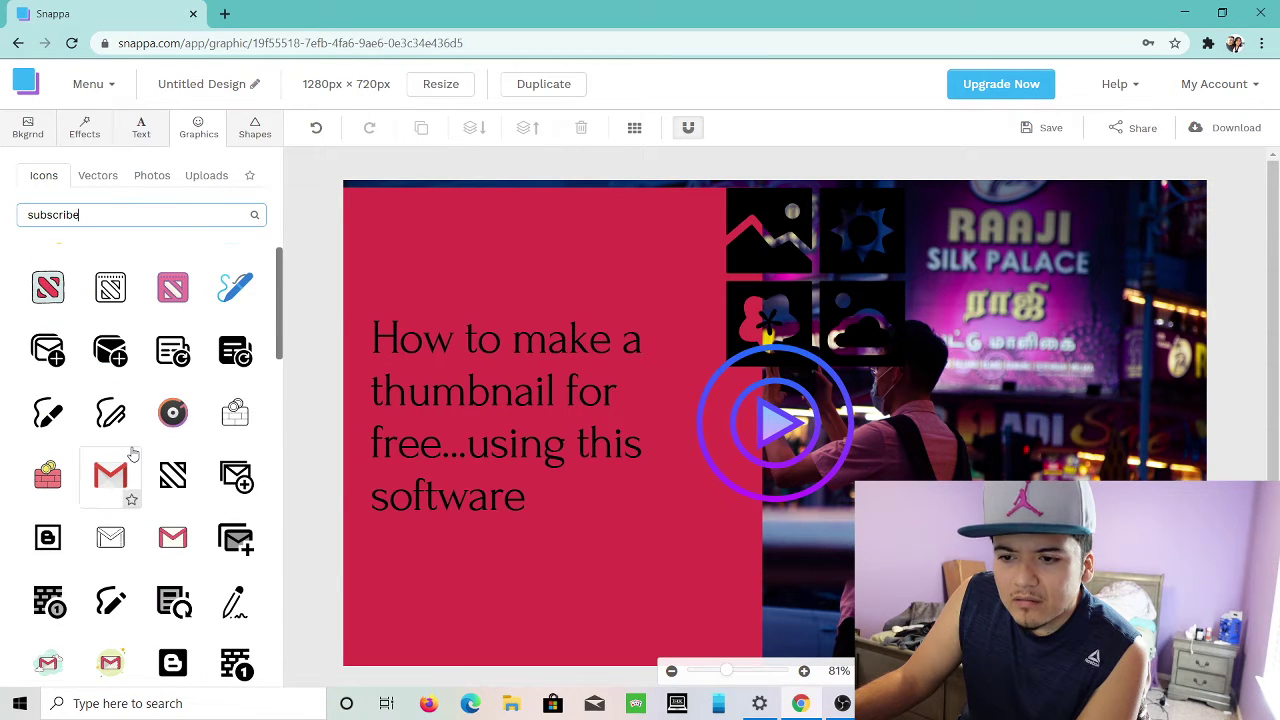
scroll(132, 453, "up", 2)
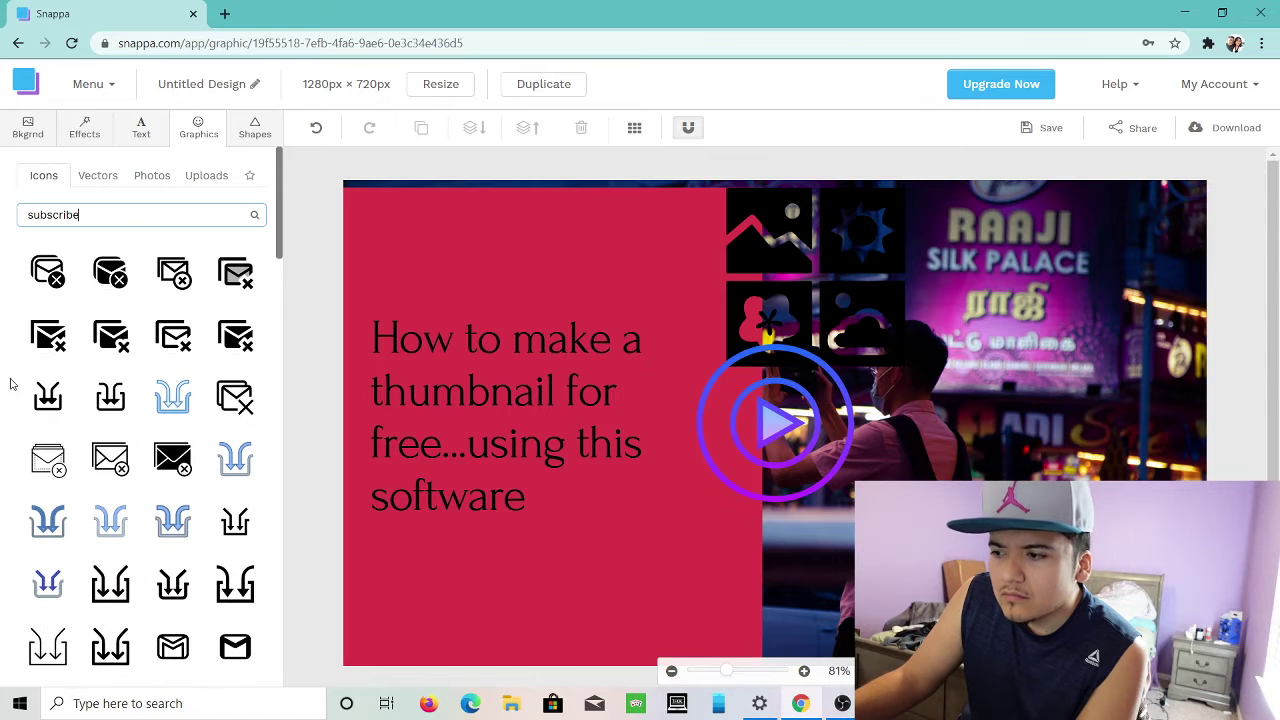
Replace the icon search term with "vlog" and run the search.
left_click(136, 213)
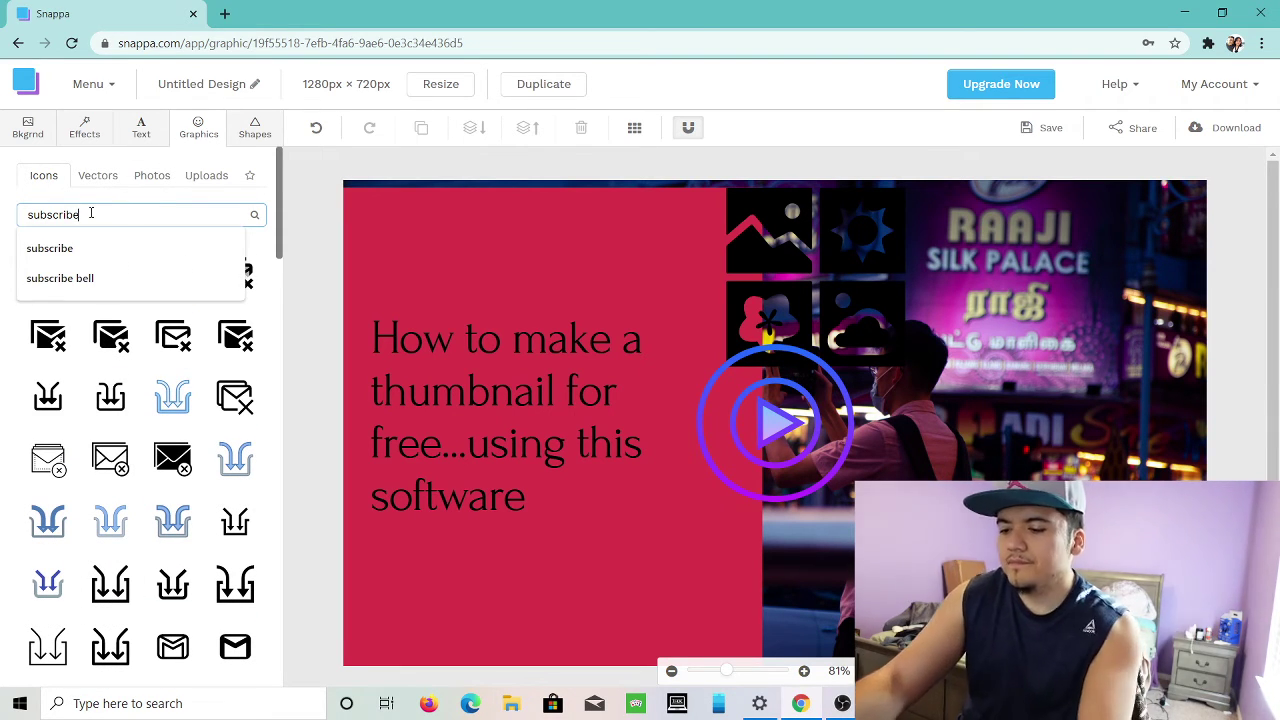
key("BackSpace")
key("BackSpace")
key("BackSpace")
key("BackSpace")
key("BackSpace")
key("BackSpace")
key("BackSpace")
key("BackSpace")
key("BackSpace")
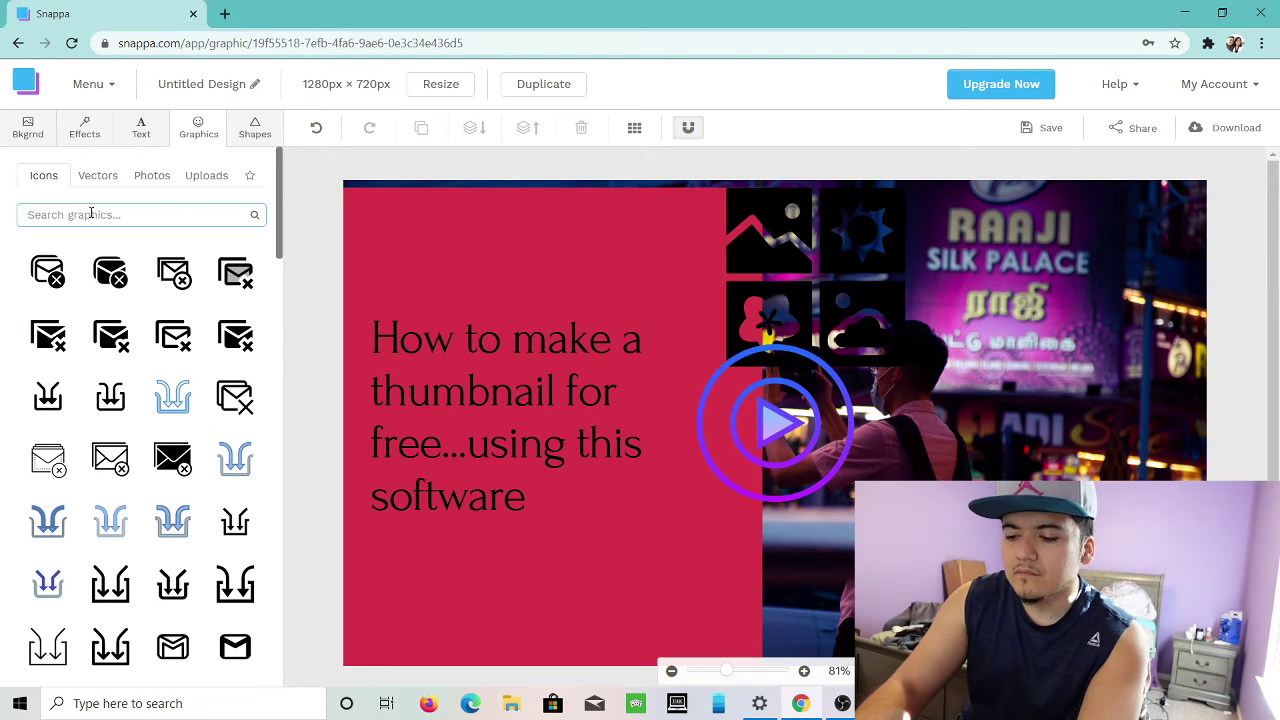
type("vlog")
key("Return")
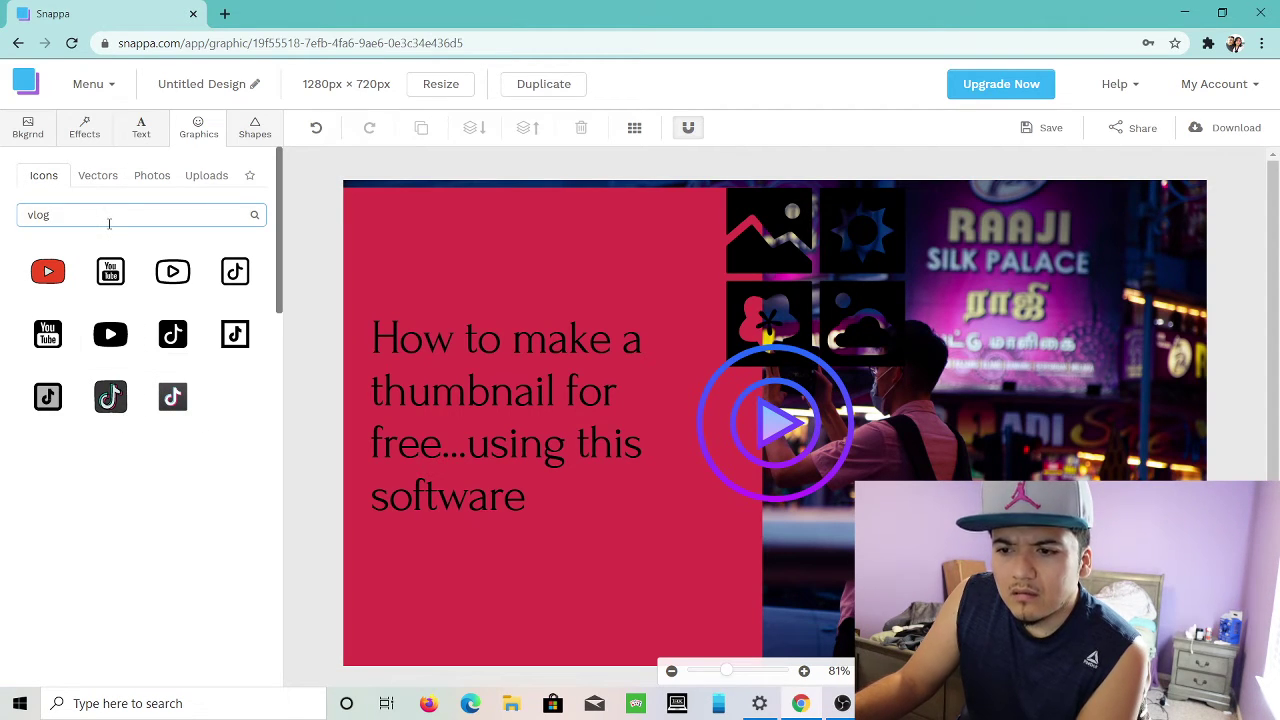
Search the icons for "vlogger", add the black outlined YouTube icon and place it over the headline.
type("r")
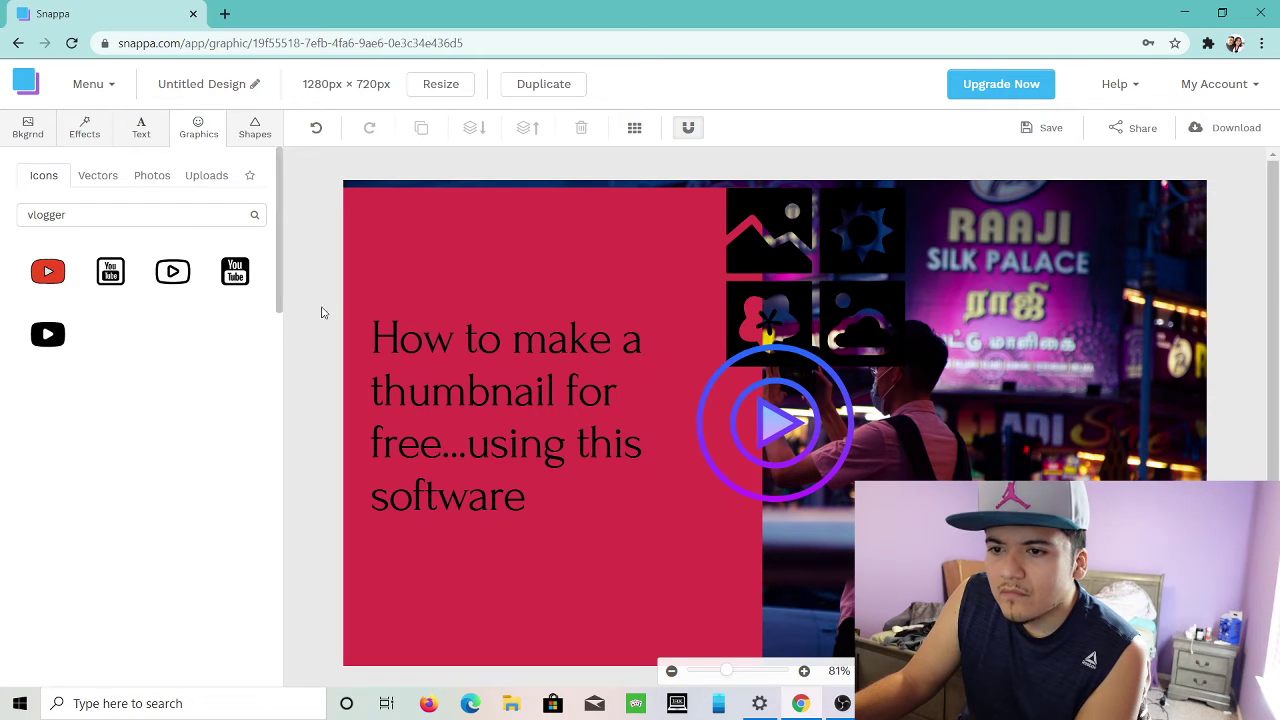
left_click(114, 271)
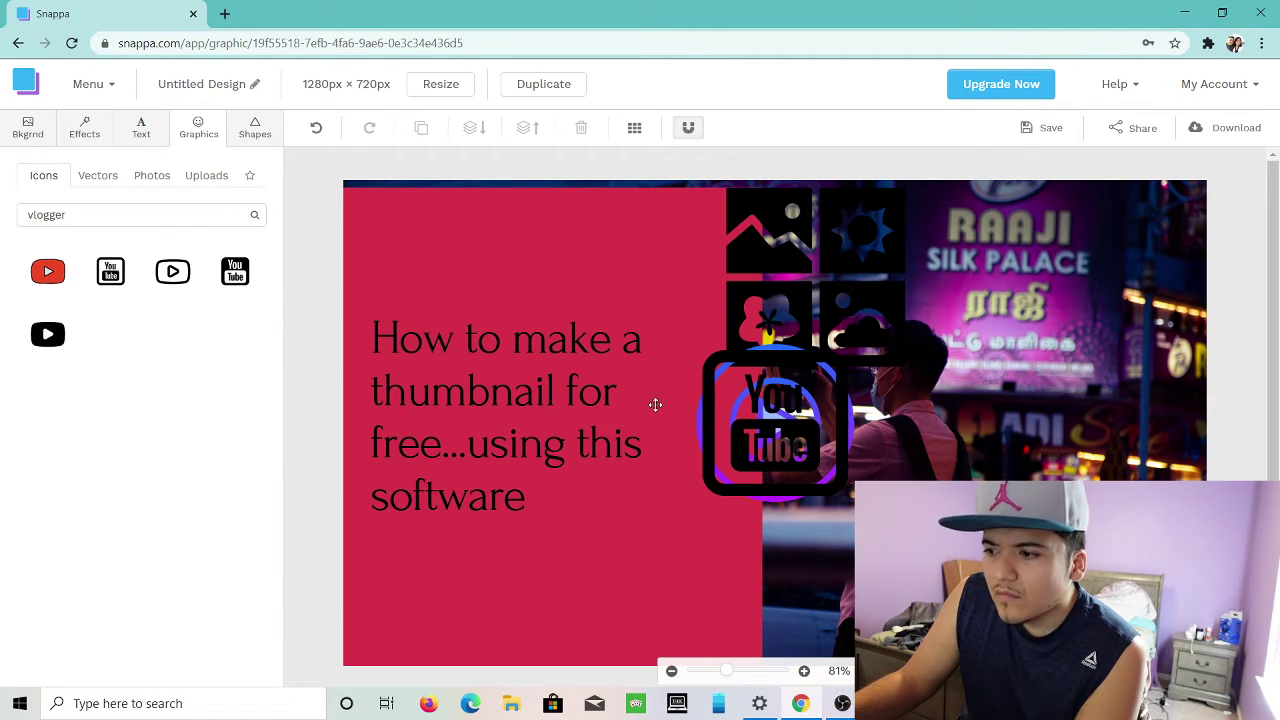
left_click_drag(782, 451, 493, 424)
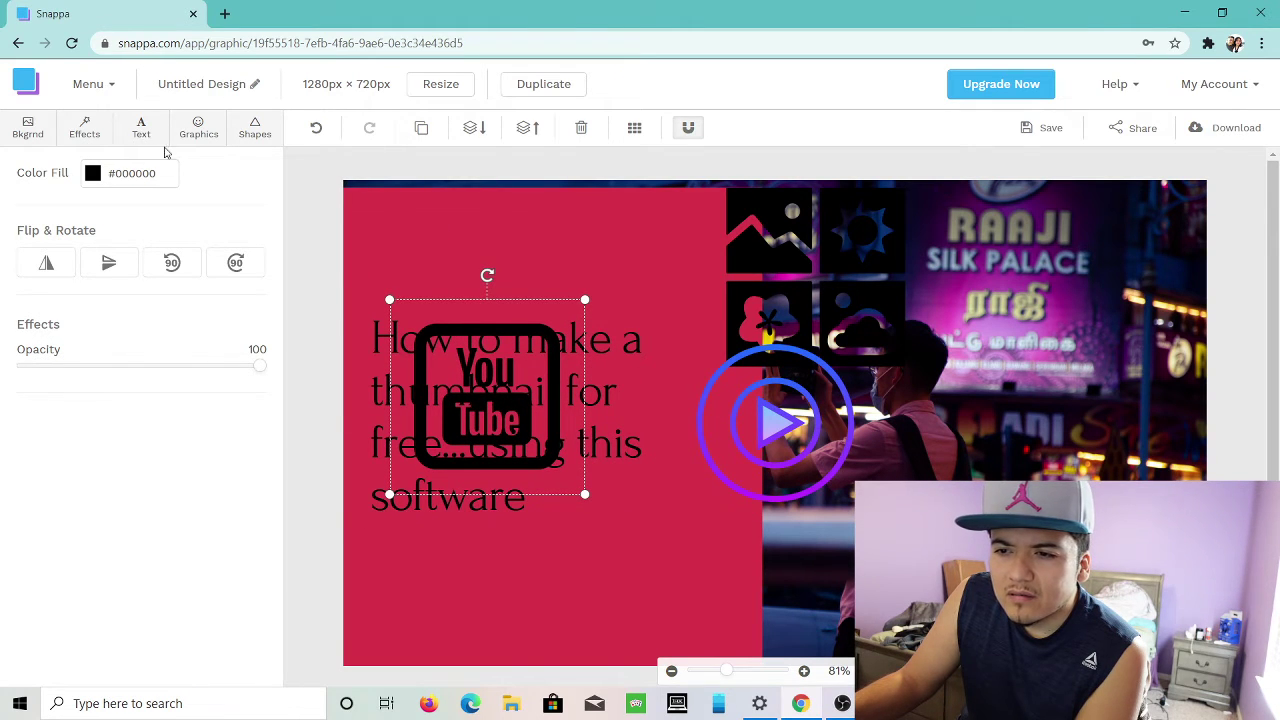
Recolor the YouTube icon over the headline to light grey #e6e9ed and delete its black duplicate over the play icon.
key("ctrl+v")
left_click(93, 174)
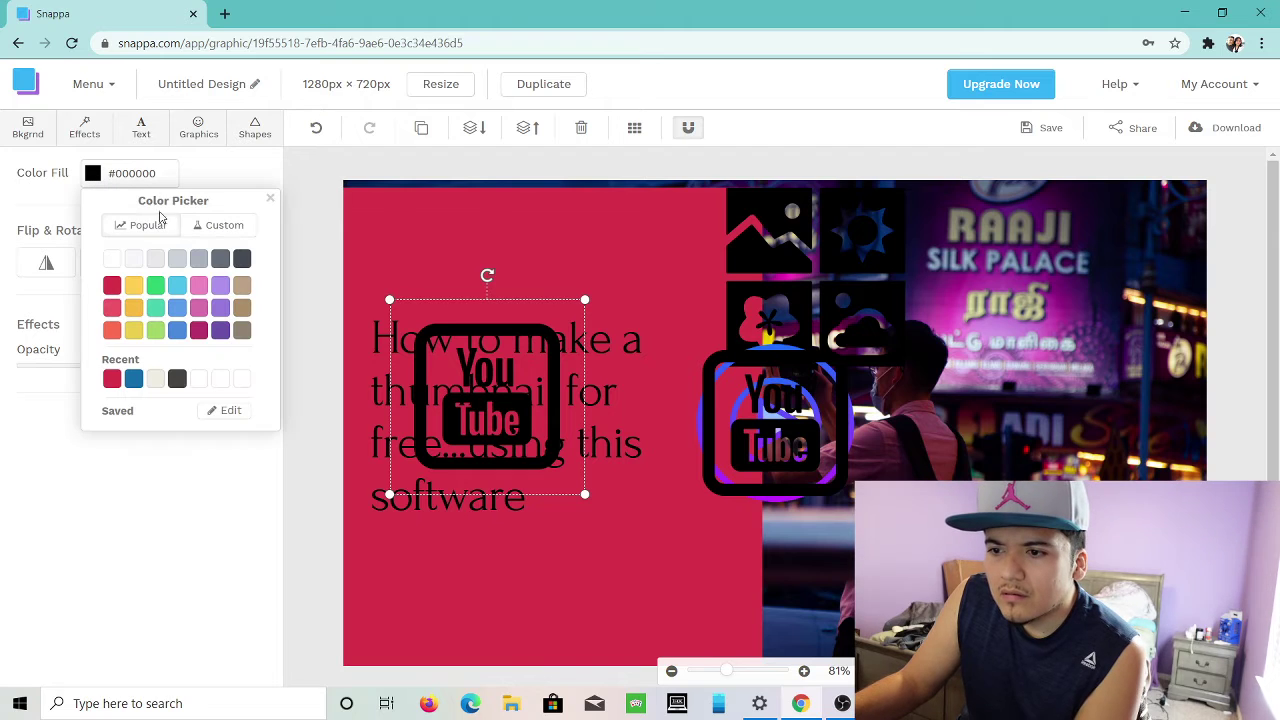
left_click(150, 263)
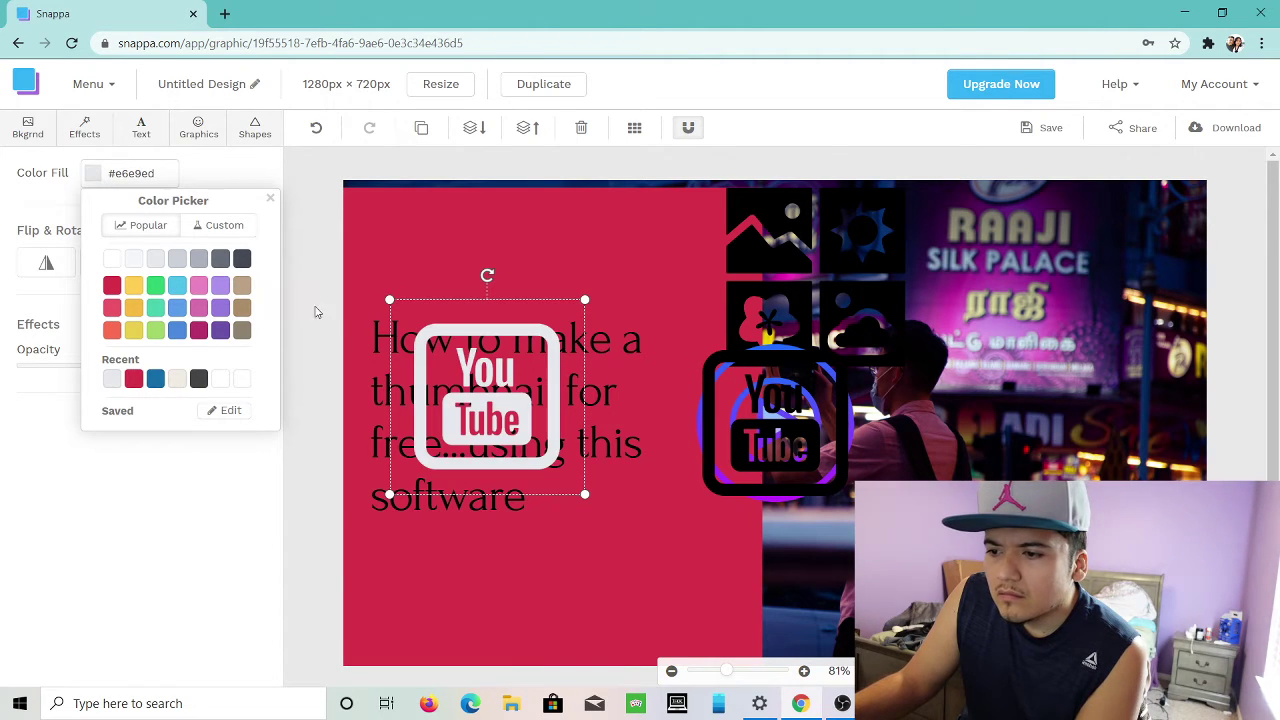
left_click_drag(503, 401, 509, 392)
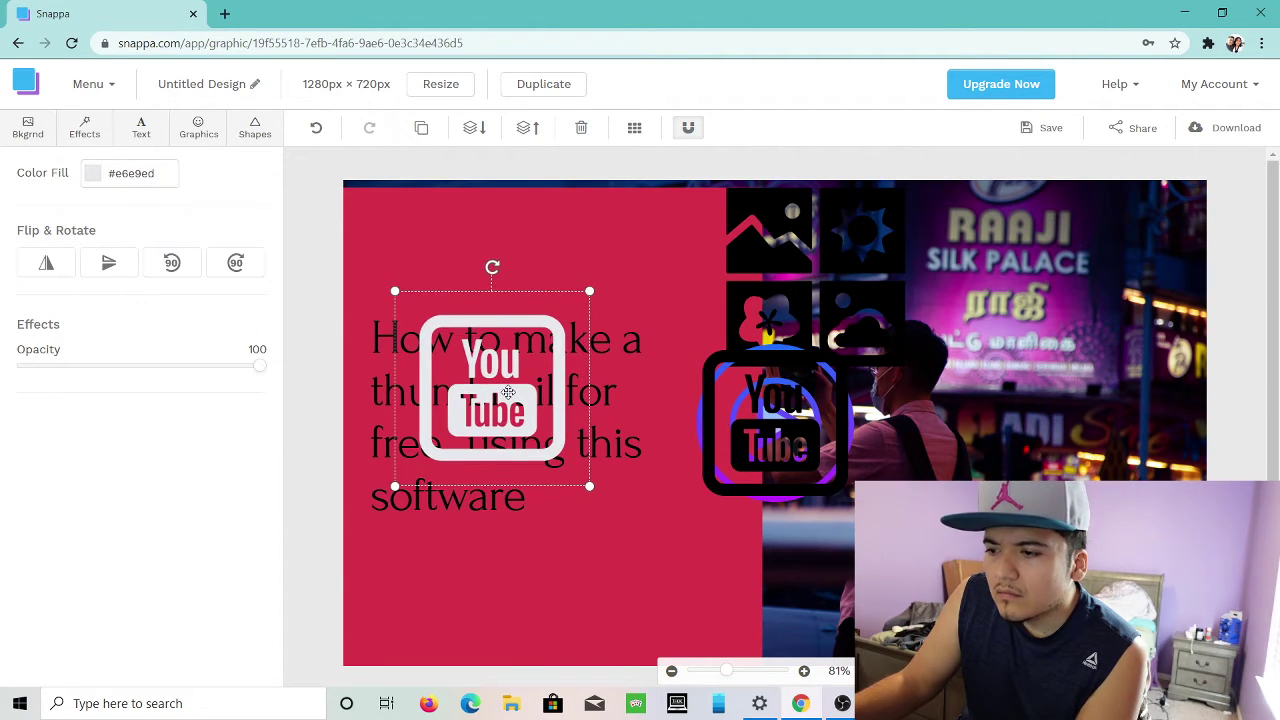
left_click_drag(748, 447, 732, 637)
key("Delete")
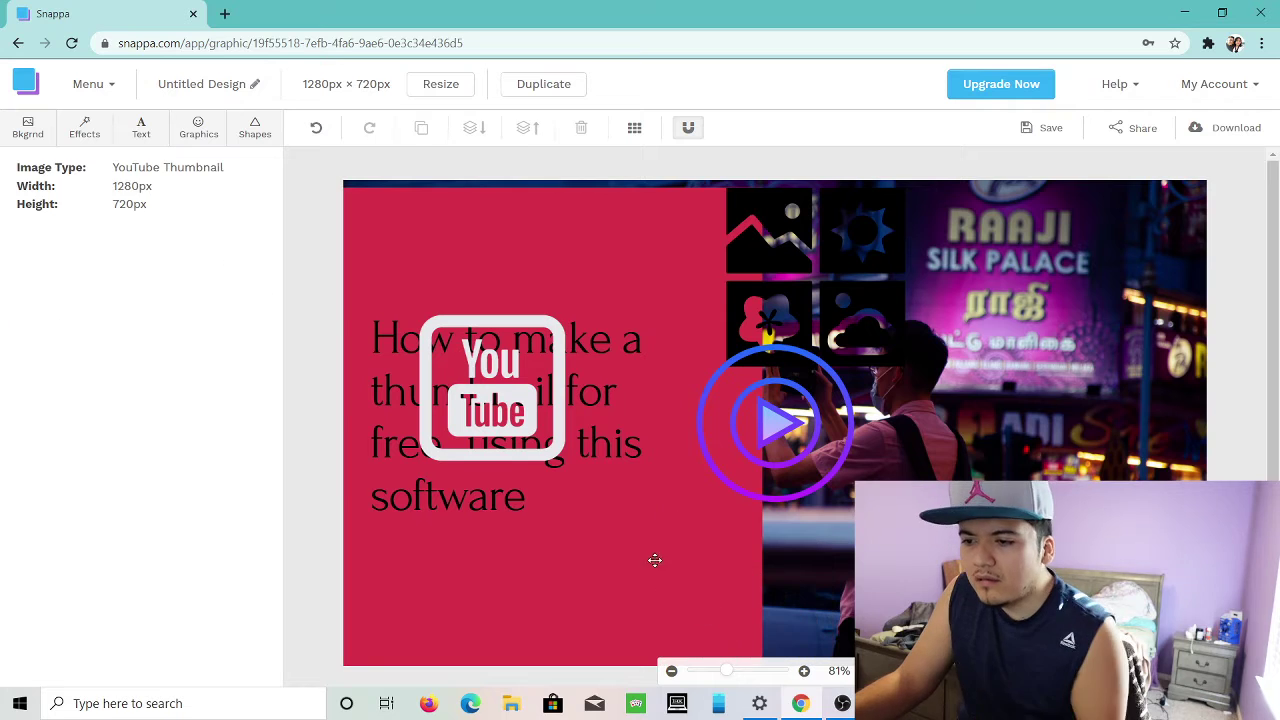
Move the light grey YouTube icon back in the layer order so it sits behind the headline but in front of the red panel.
left_click(553, 419)
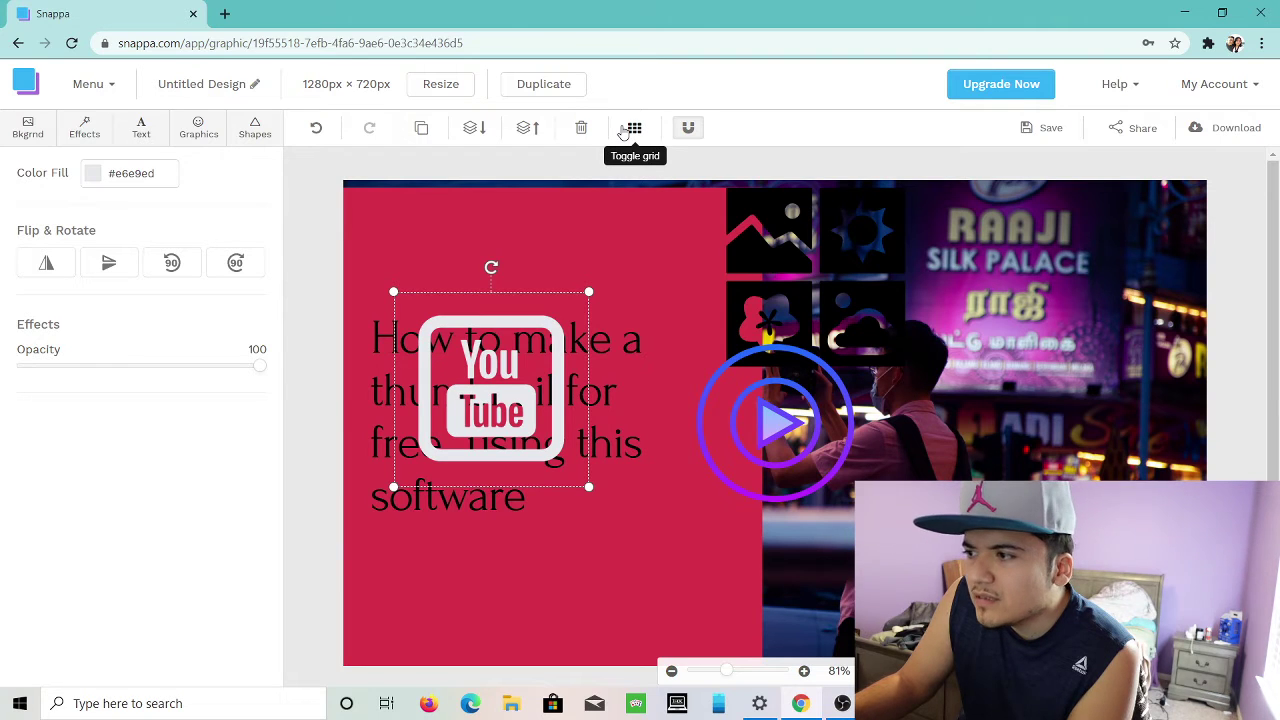
left_click(475, 128)
left_click(475, 128)
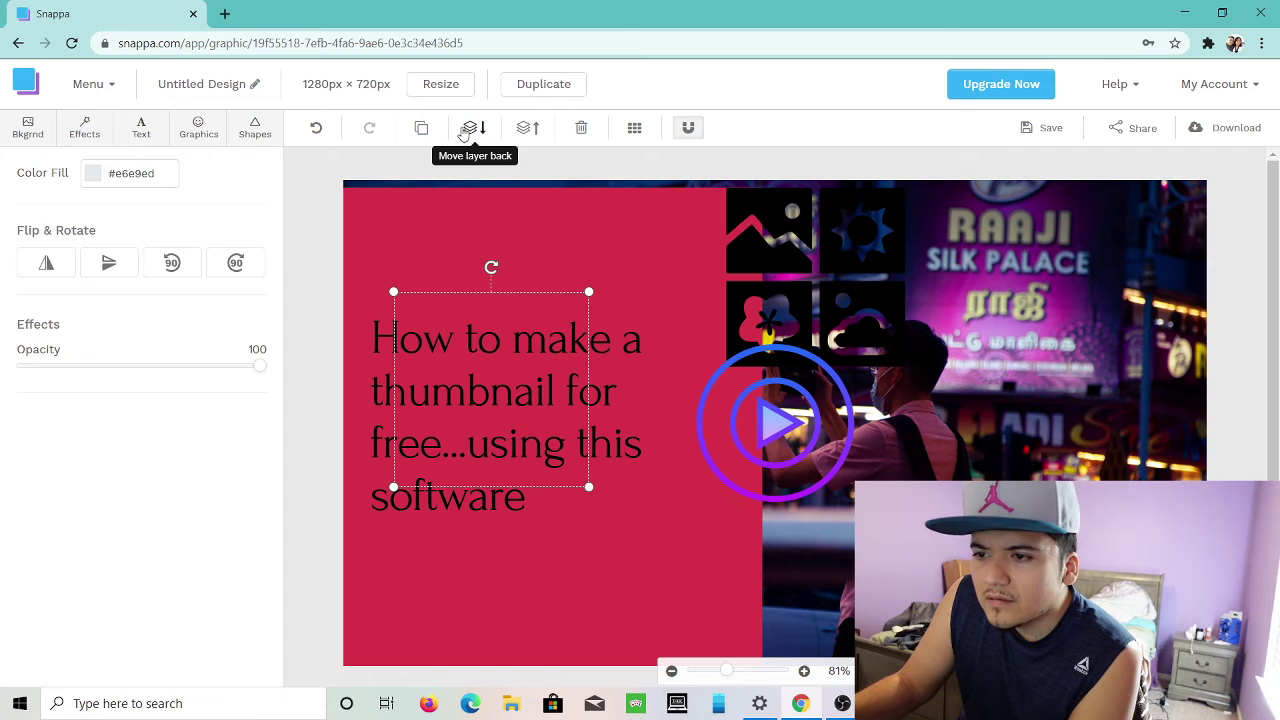
left_click(315, 128)
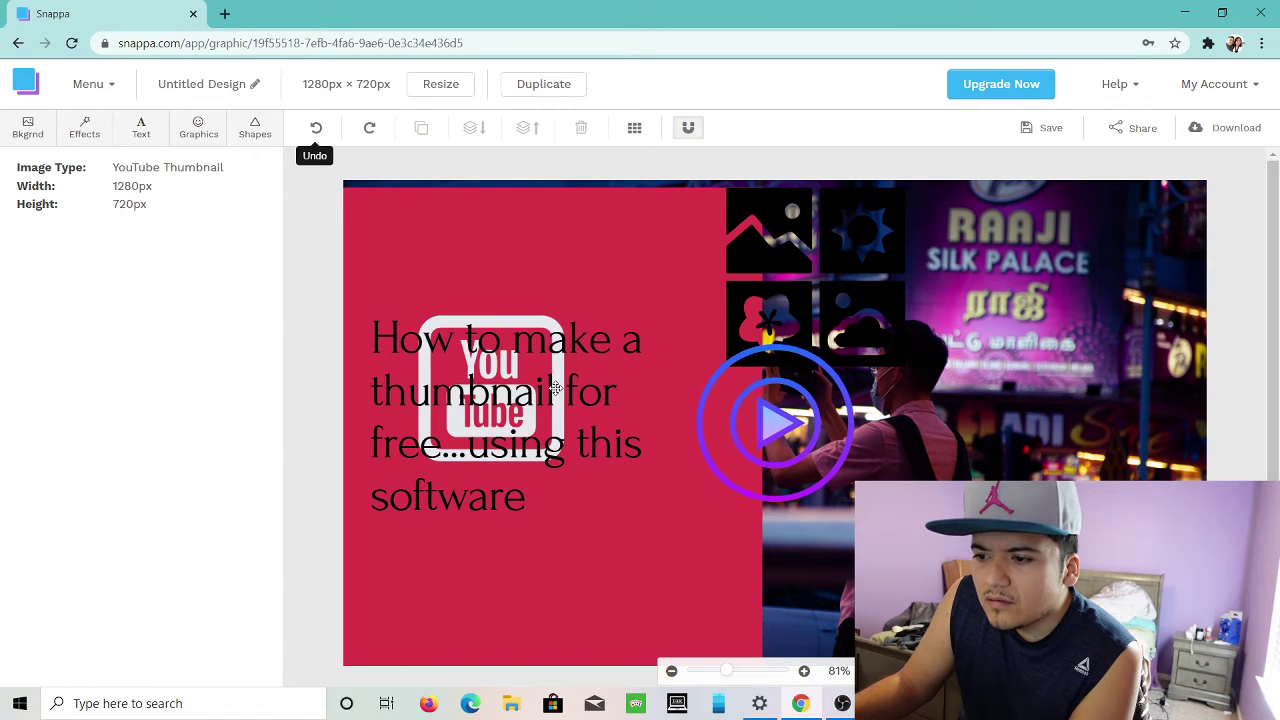
Move the headline to the upper part of the red panel and shift the YouTube icon below it.
left_click_drag(555, 388, 573, 574)
left_click_drag(489, 377, 530, 428)
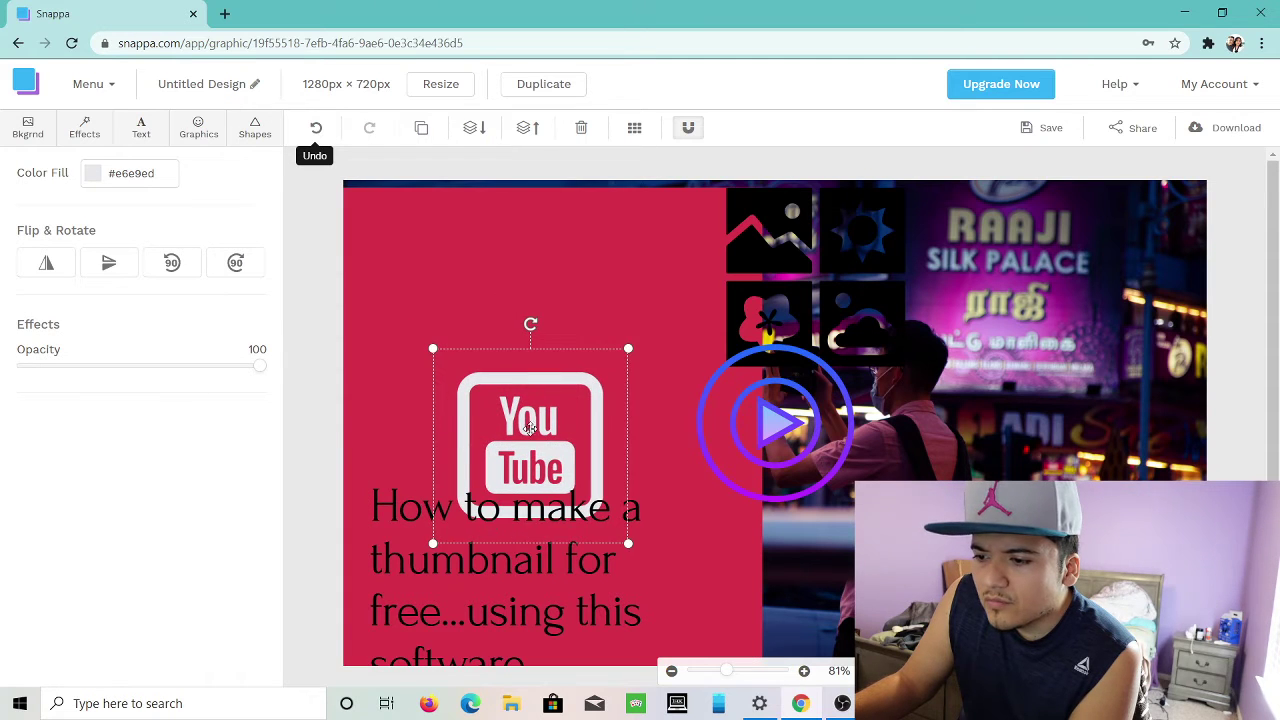
left_click_drag(495, 605, 501, 342)
Place the light grey YouTube icon behind the circular play icon and enlarge it slightly.
left_click_drag(543, 500, 791, 472)
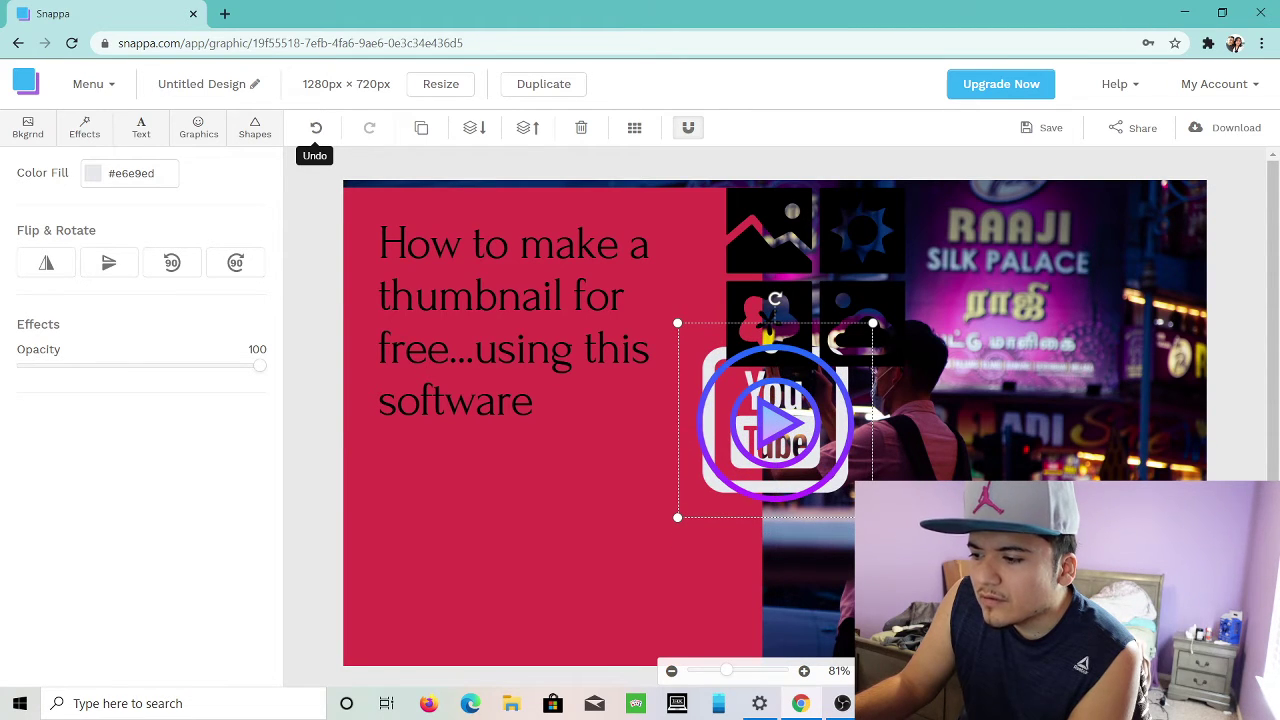
left_click_drag(873, 517, 893, 538)
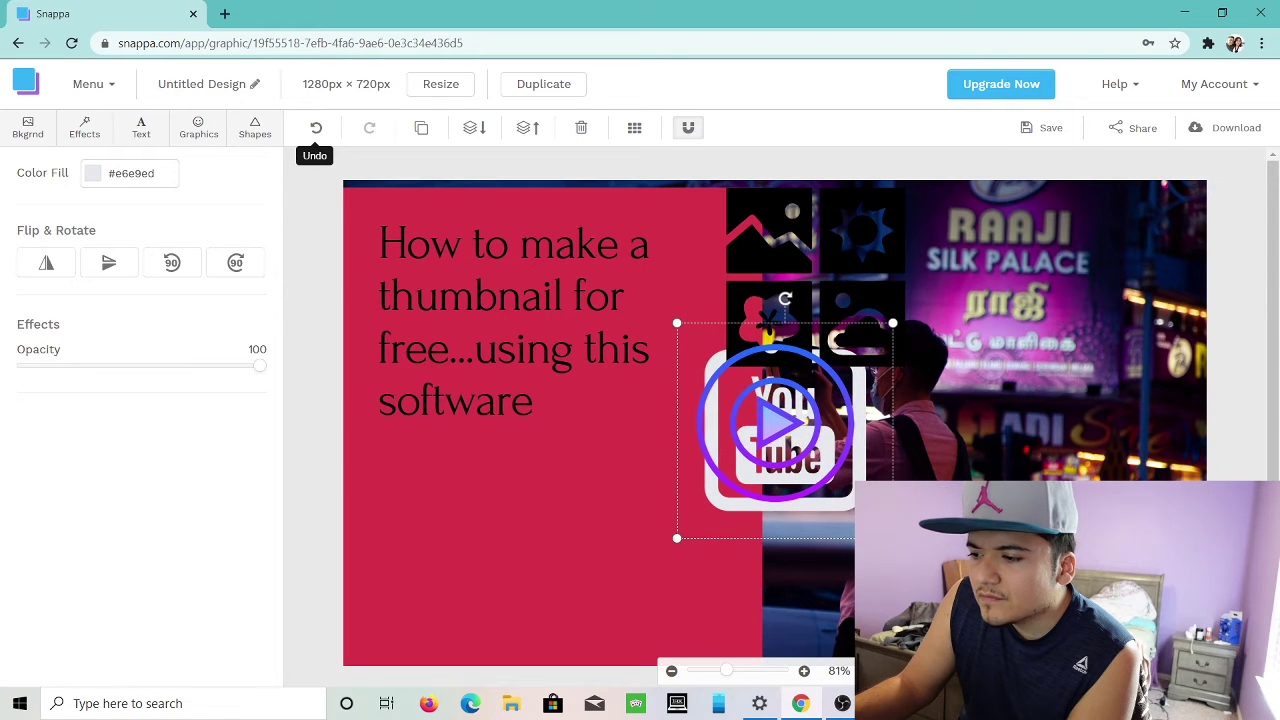
Nudge the light grey YouTube icon slightly up and to the left behind the circular play icon.
mouse_move(843, 498)
left_mouse_down()
mouse_move(829, 504)
mouse_move(831, 490)
left_mouse_up()
left_click(689, 598)
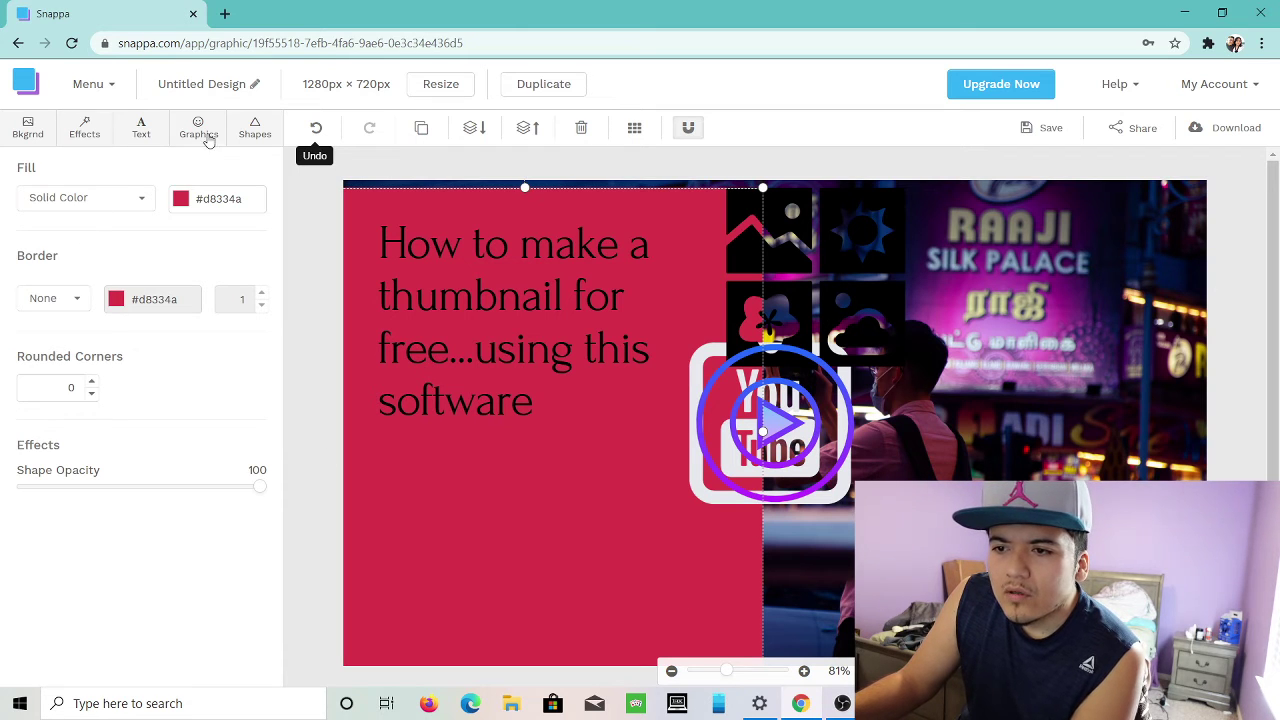
left_click(254, 134)
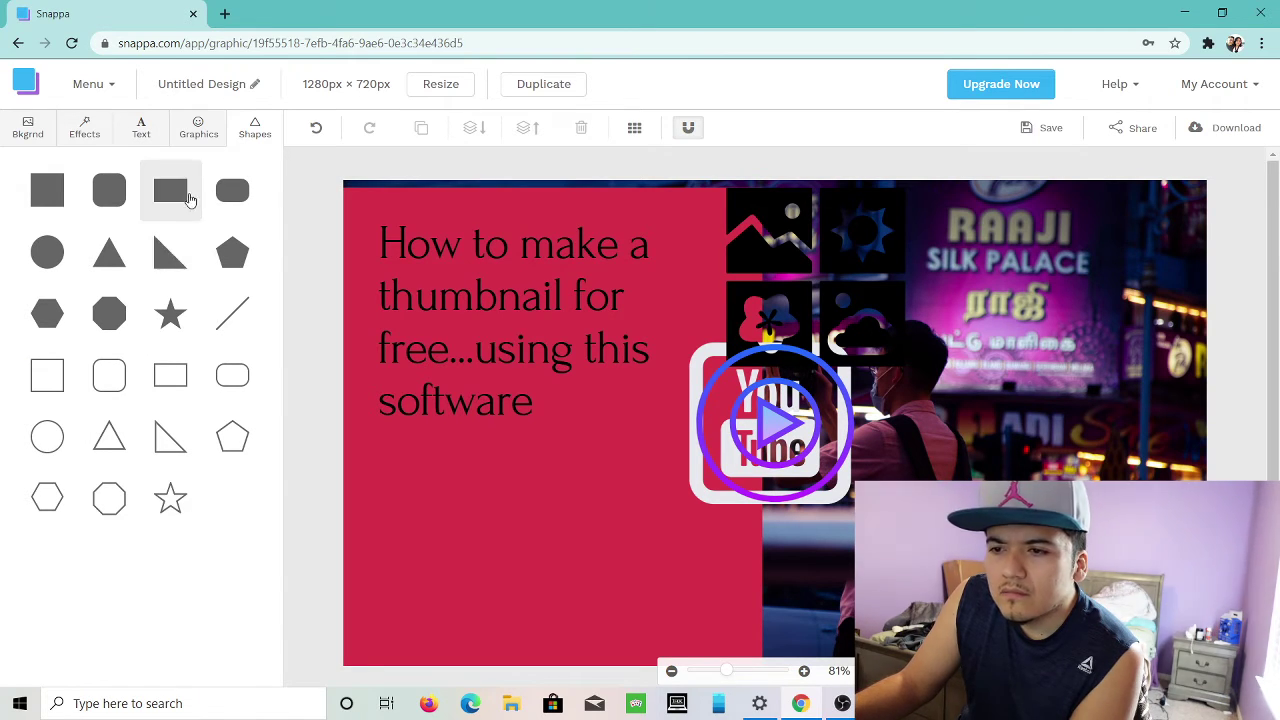
left_click(209, 147)
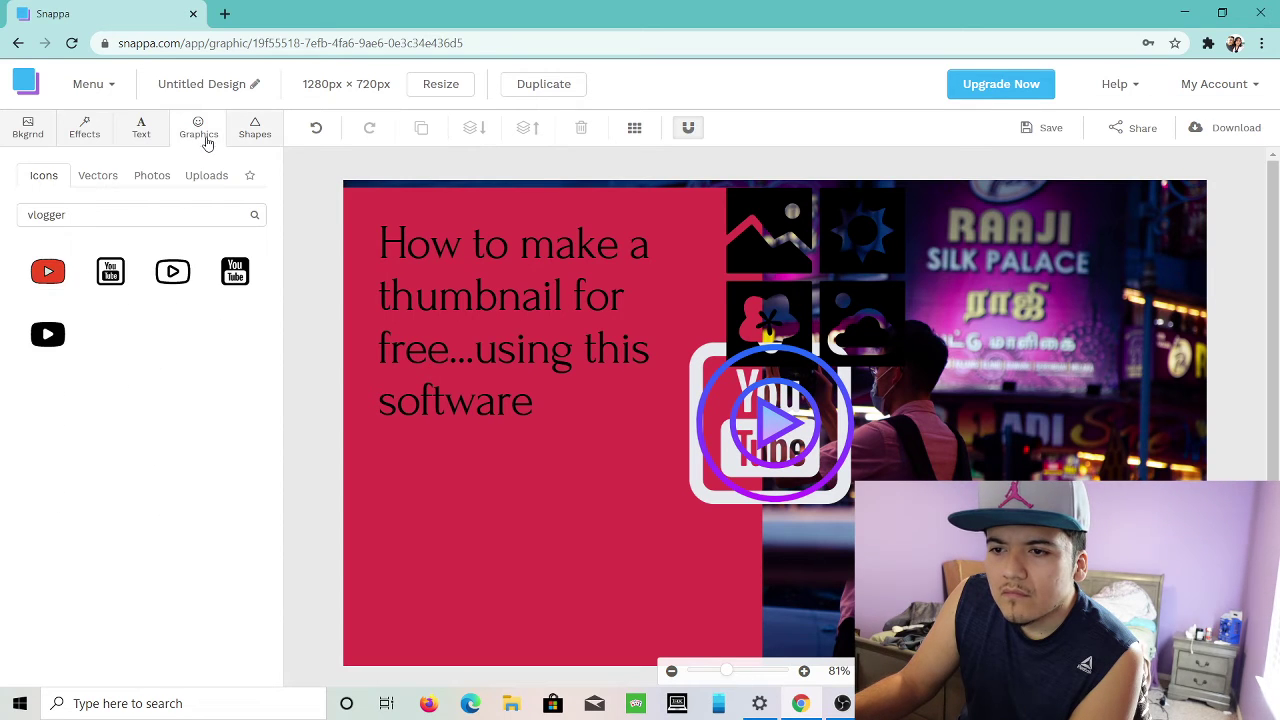
left_click(160, 136)
Set the background photo's color overlay to 33 with blue #146da8 and keep its Darken effect at 0.
left_click(86, 130)
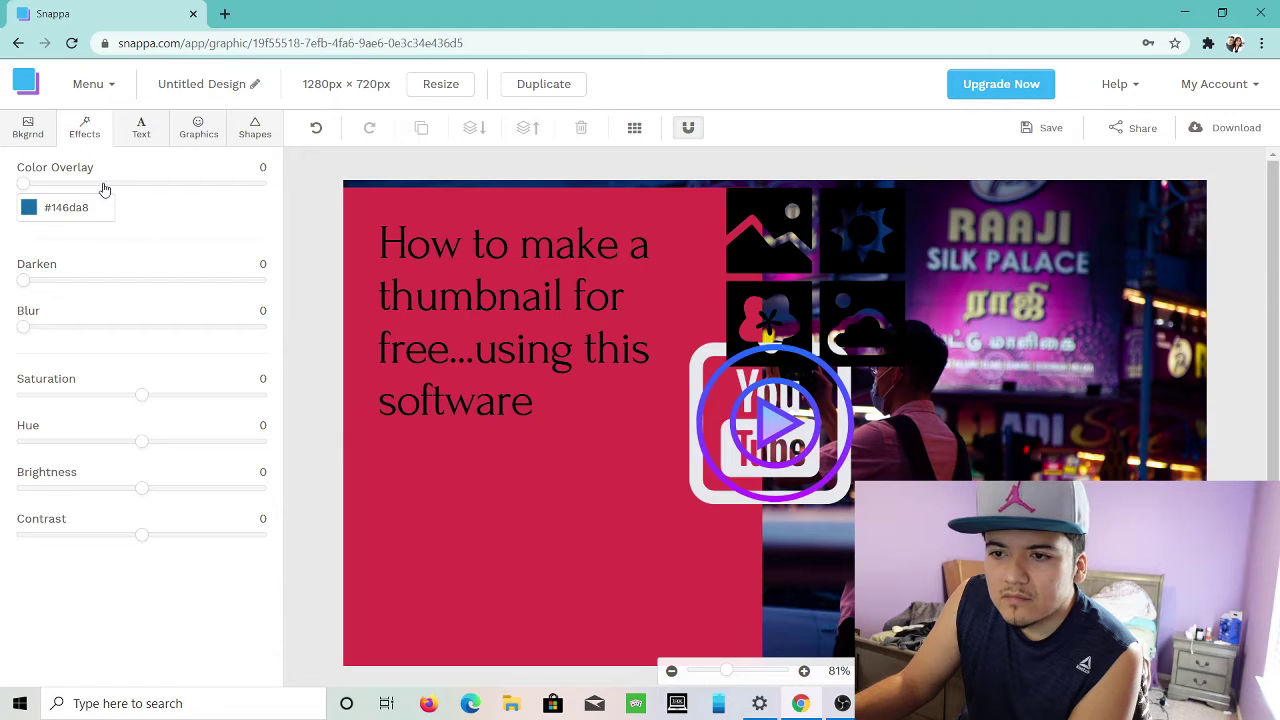
left_click(104, 186)
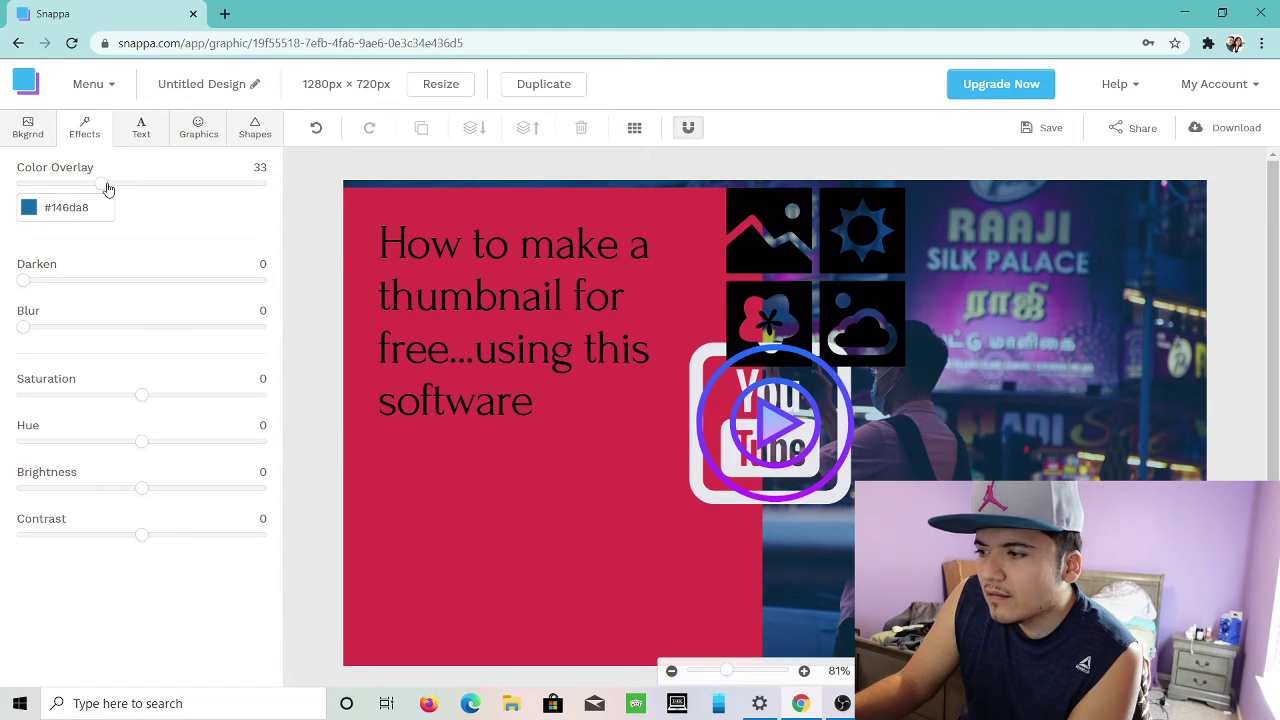
left_click_drag(108, 189, 103, 189)
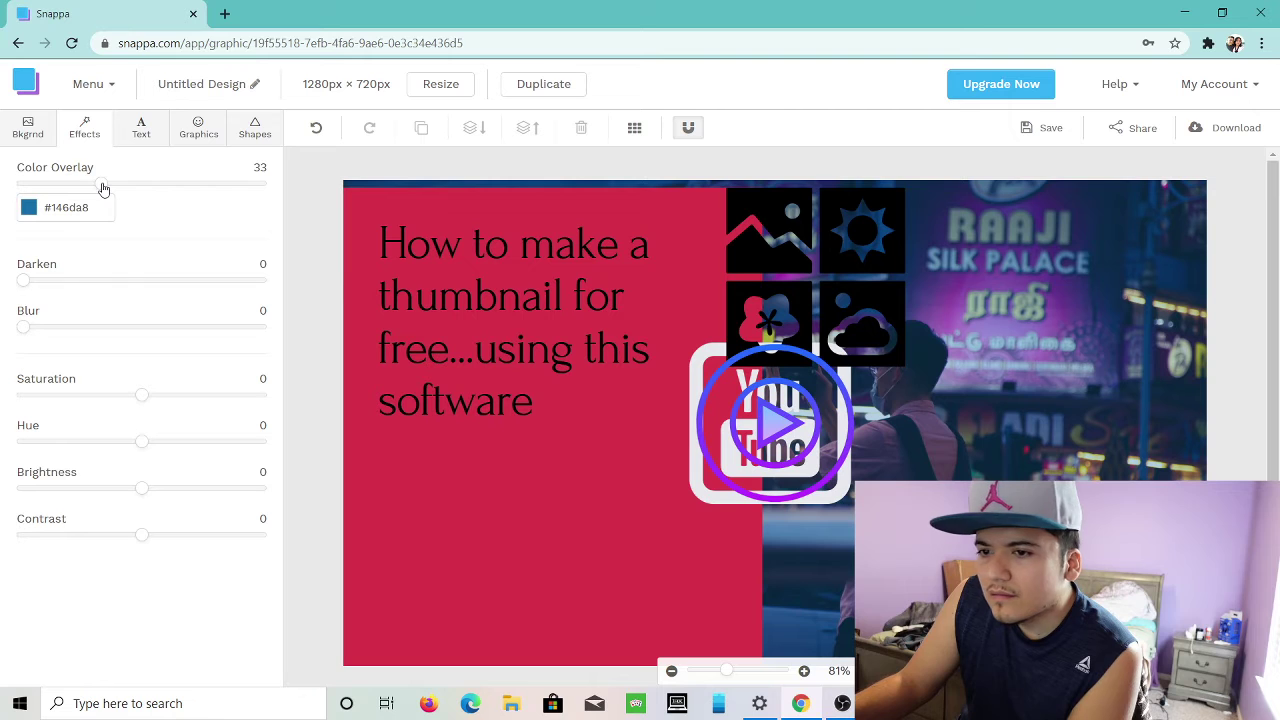
left_click(60, 283)
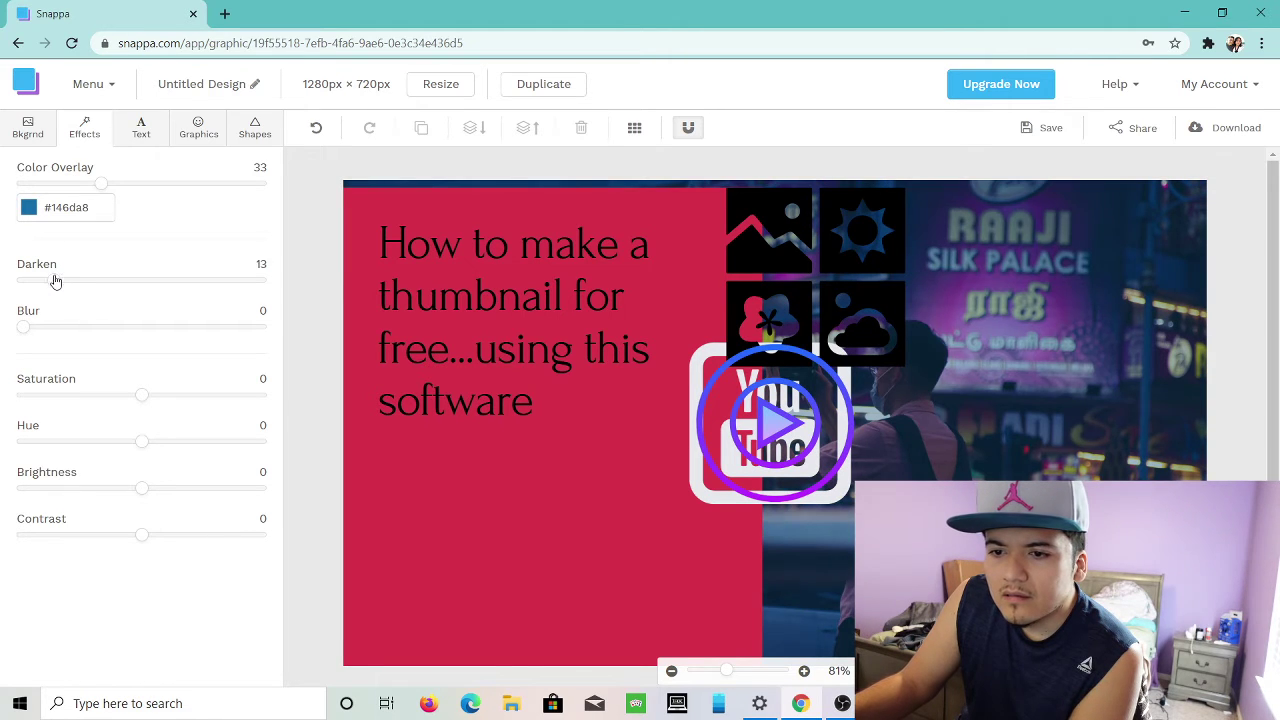
left_click_drag(52, 281, 15, 283)
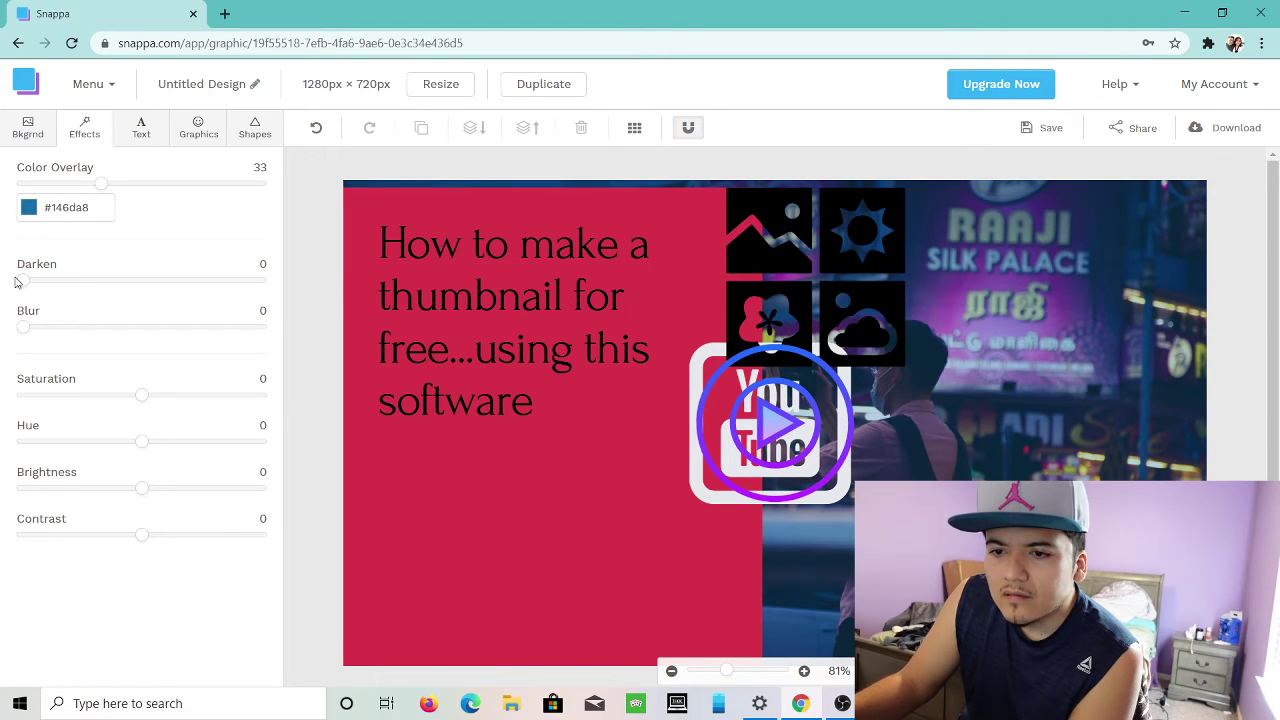
left_click(32, 128)
scroll(140, 453, "down", 12)
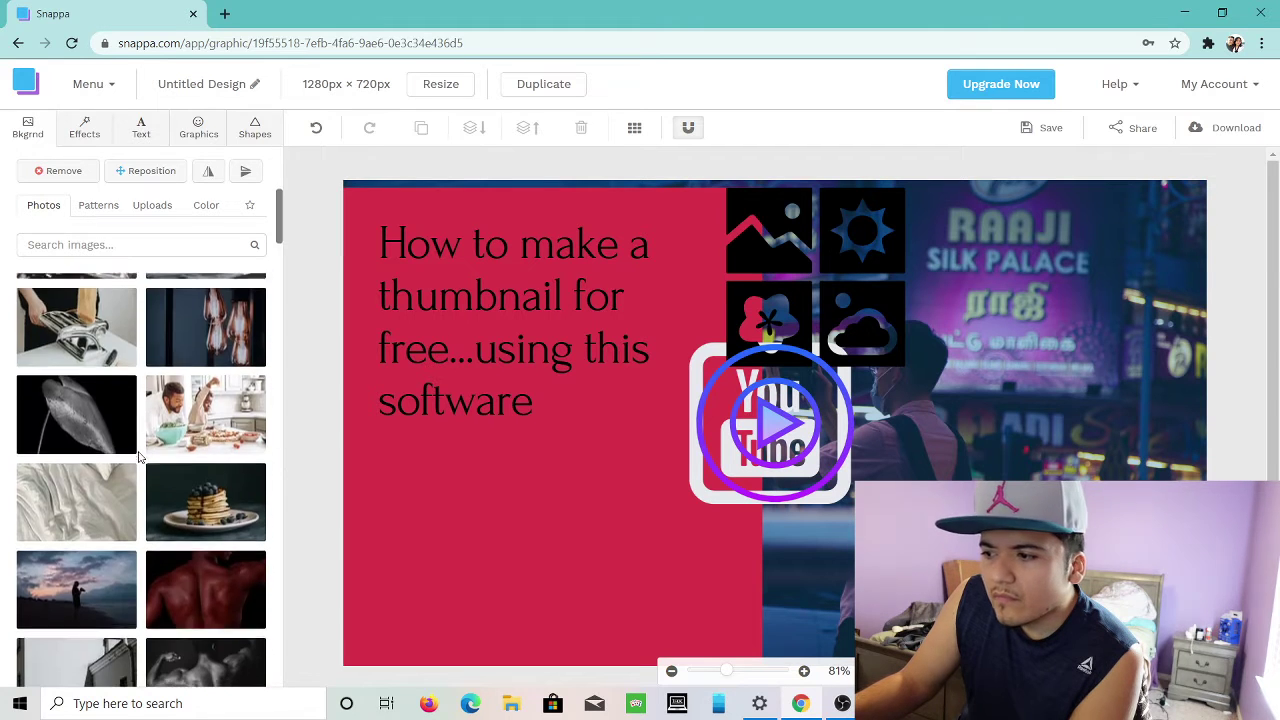
scroll(135, 447, "down", 6)
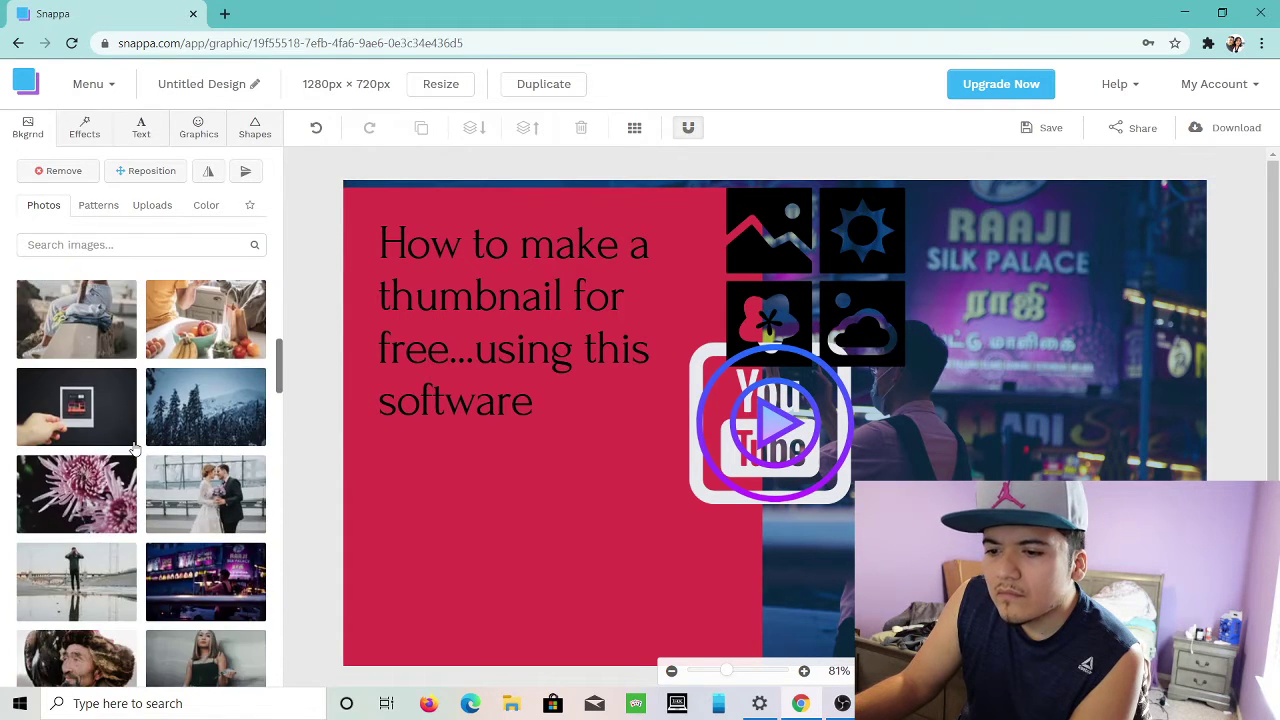
left_click(505, 455)
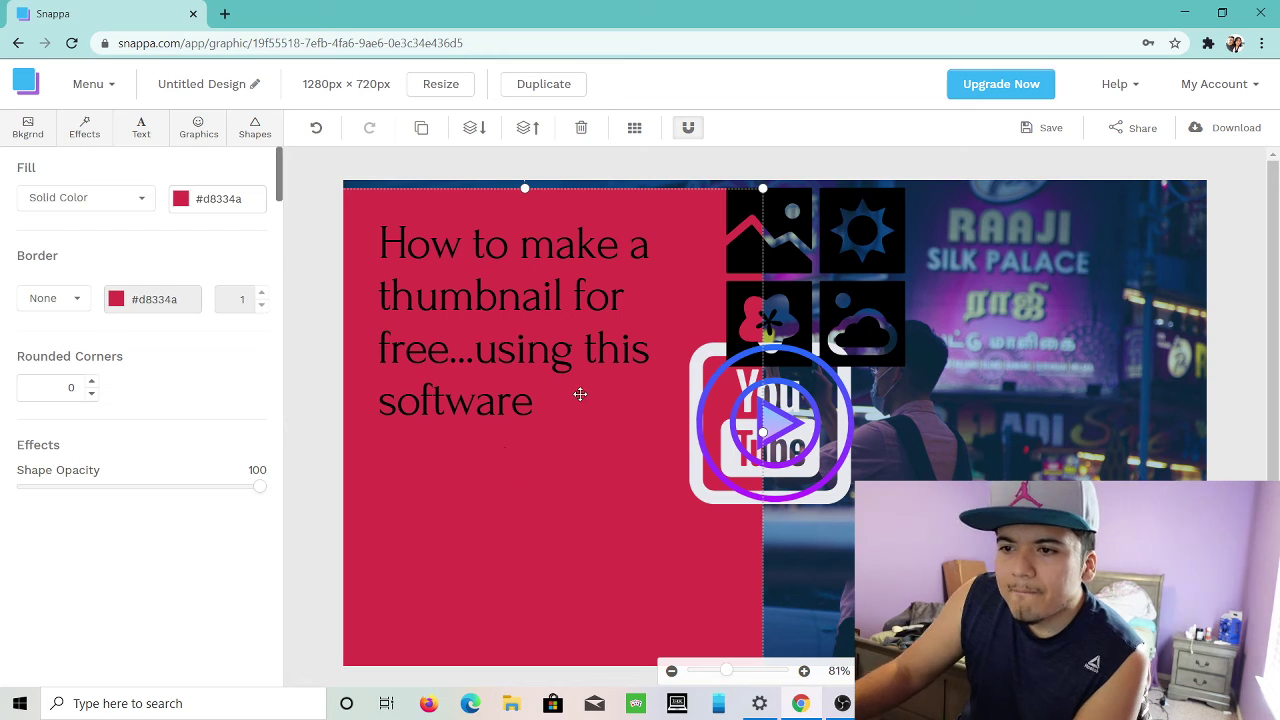
Add a black hand-drawn scribble vector and place it on the red panel below the headline.
left_click(206, 133)
left_click(112, 177)
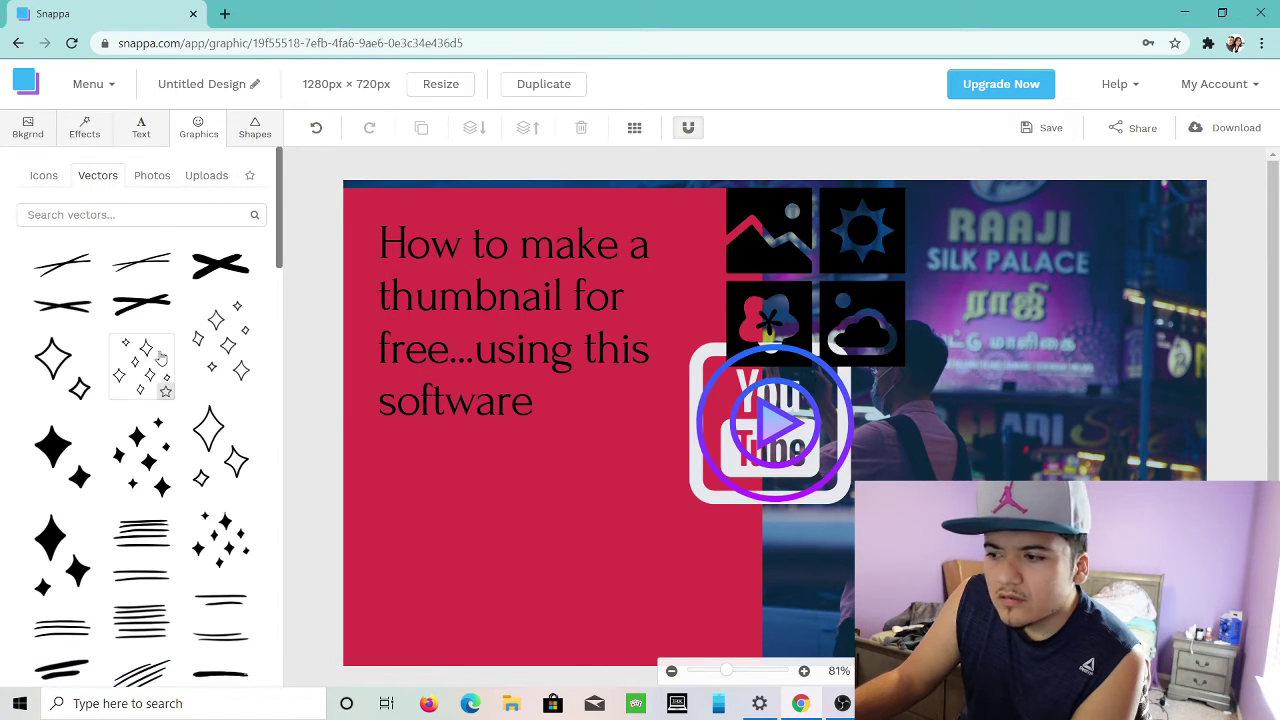
scroll(170, 445, "down", 4)
scroll(180, 452, "up", 2)
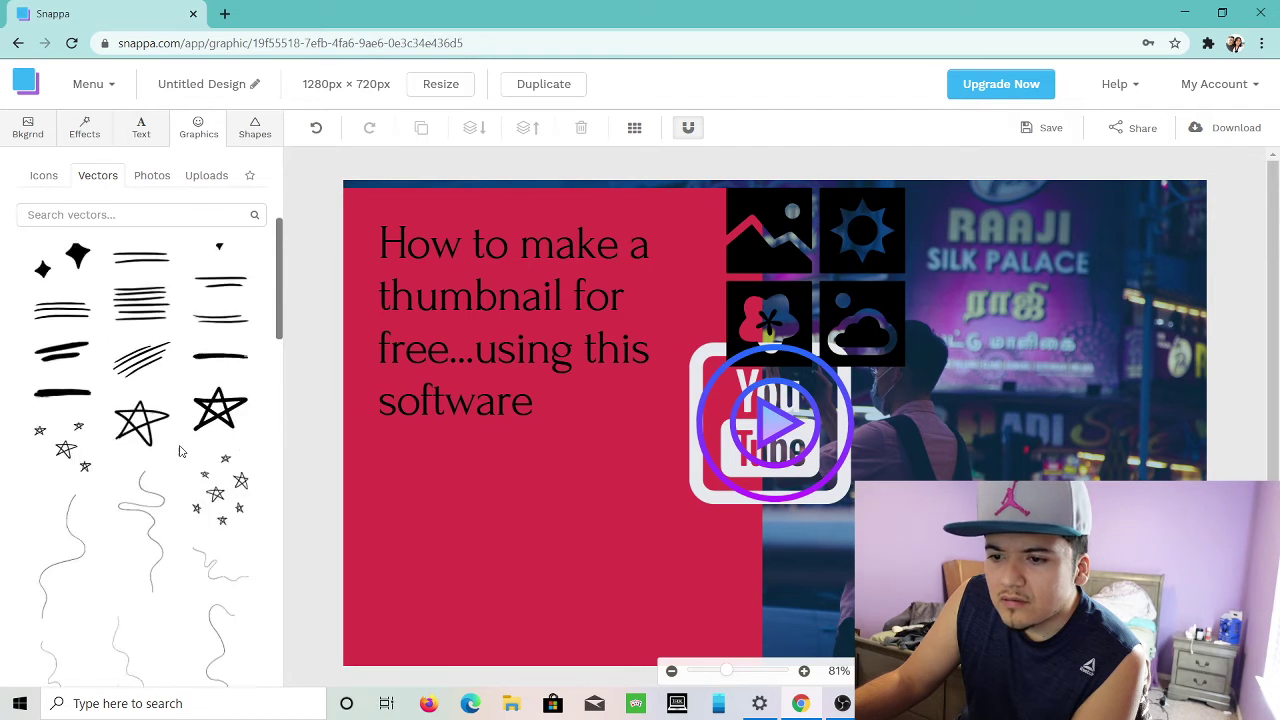
scroll(145, 515, "down", 3)
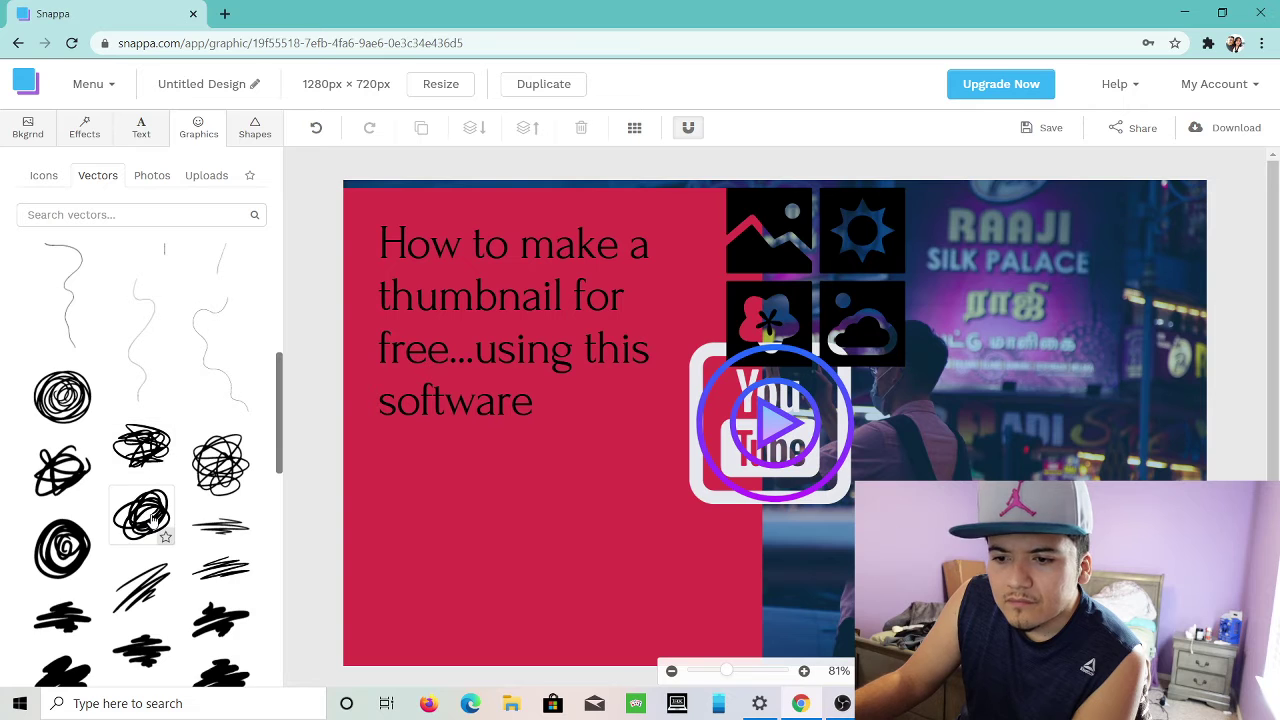
scroll(148, 527, "down", 2)
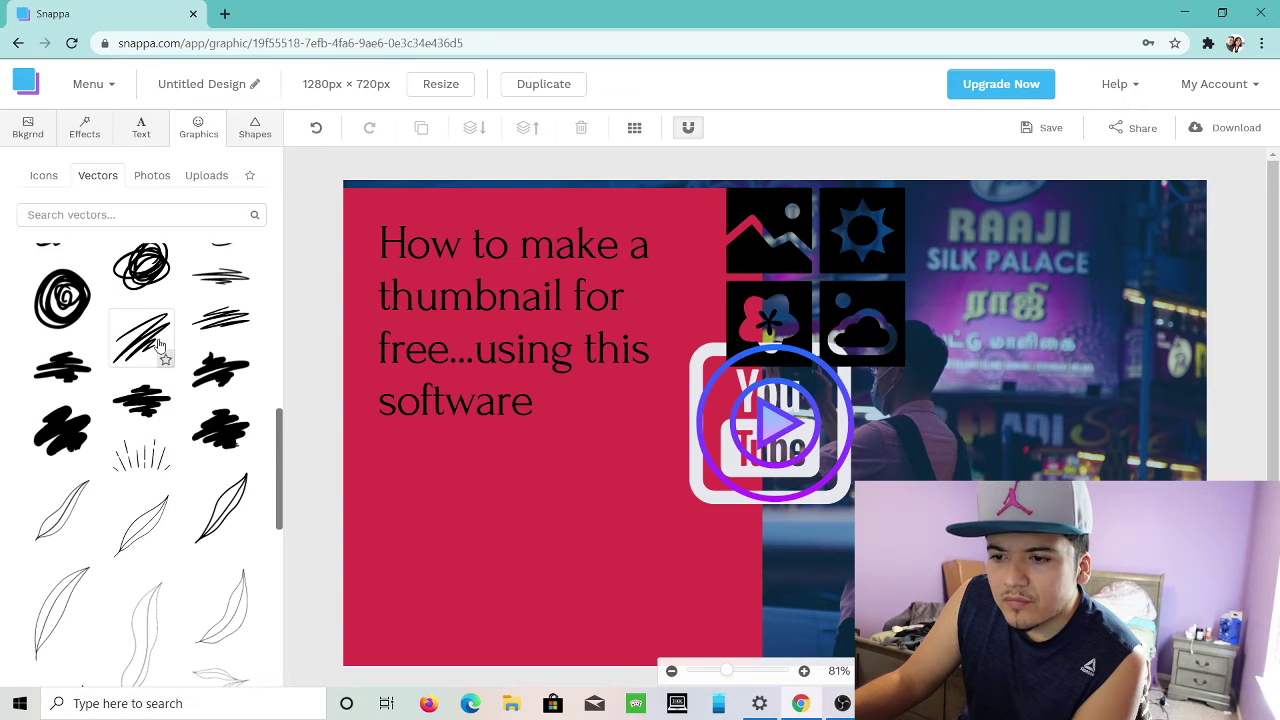
left_click(218, 322)
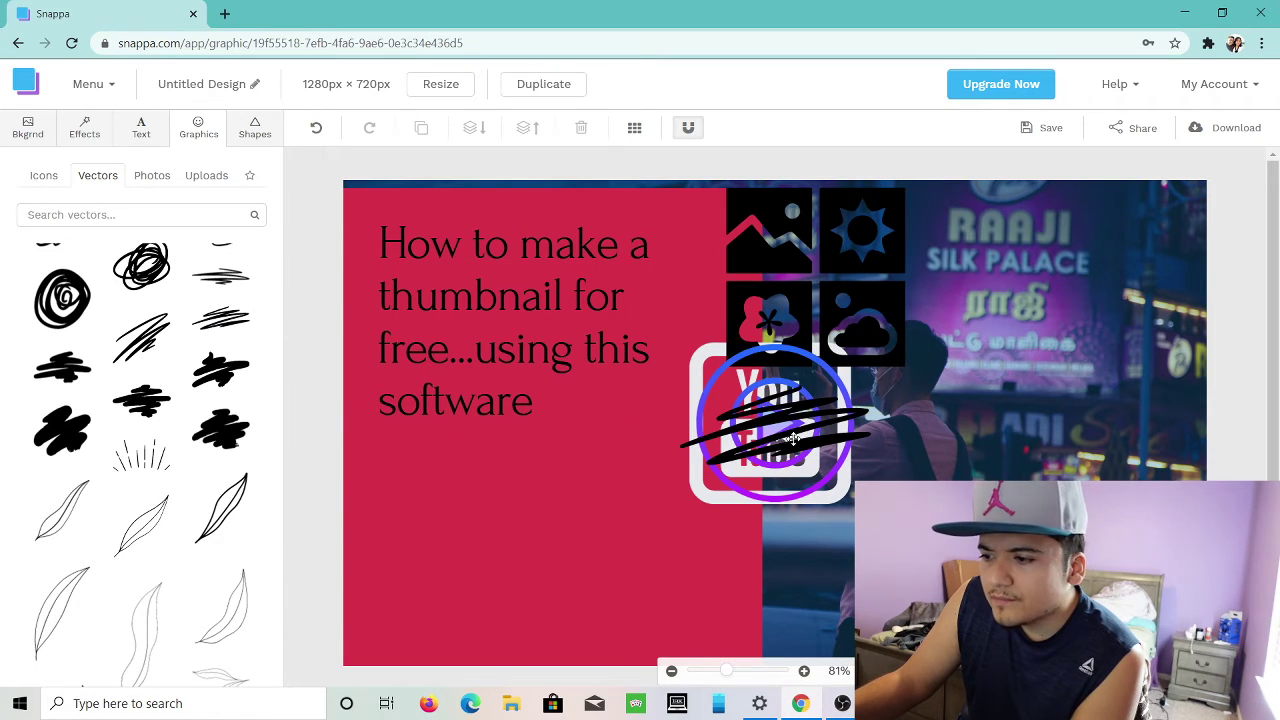
mouse_move(798, 445)
left_mouse_down()
mouse_move(761, 437)
mouse_move(500, 482)
left_mouse_up()
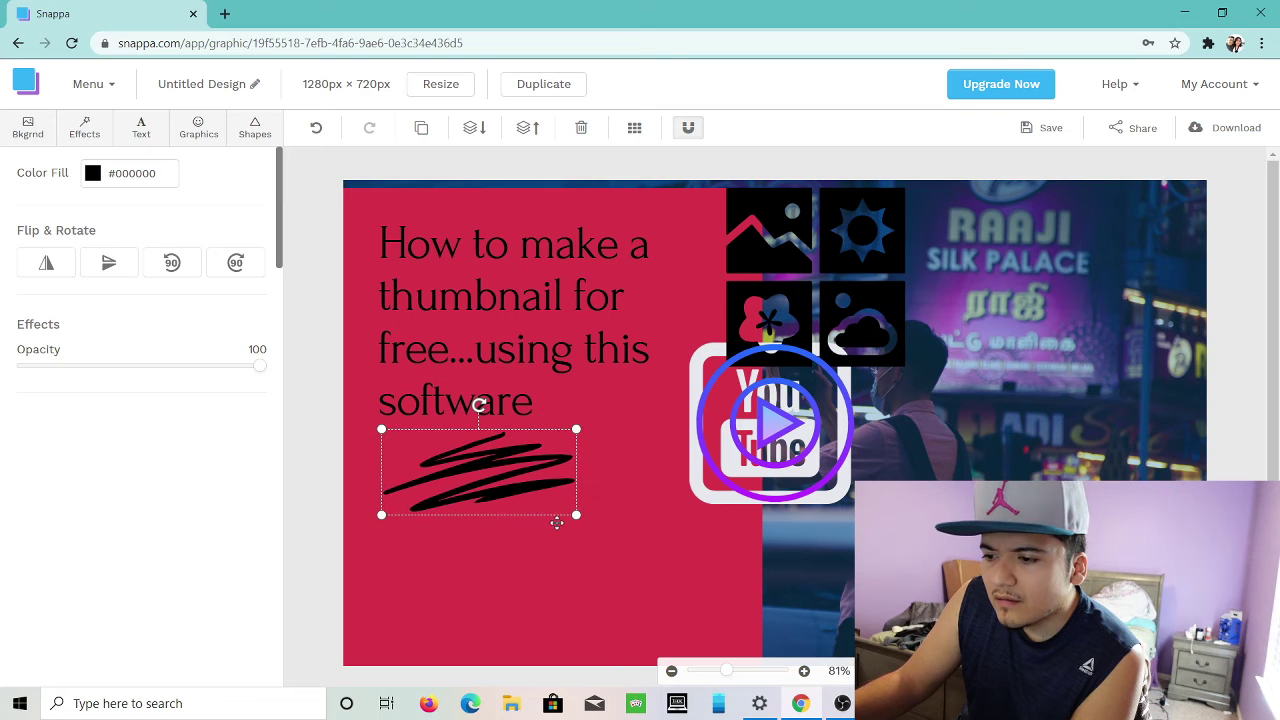
Enlarge the scribble to nearly the headline's width, tilt it clockwise and position it just under the headline.
mouse_move(577, 514)
left_mouse_down()
mouse_move(680, 630)
mouse_move(579, 506)
left_mouse_up()
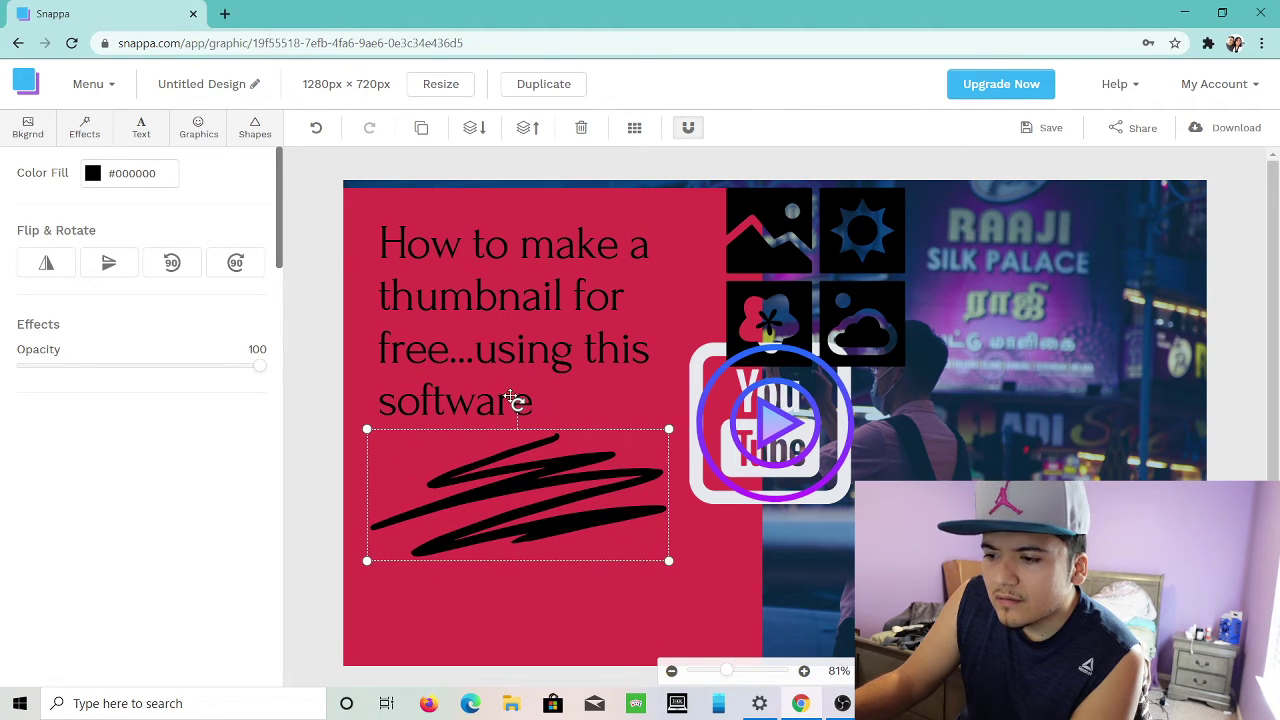
left_click_drag(519, 407, 540, 410)
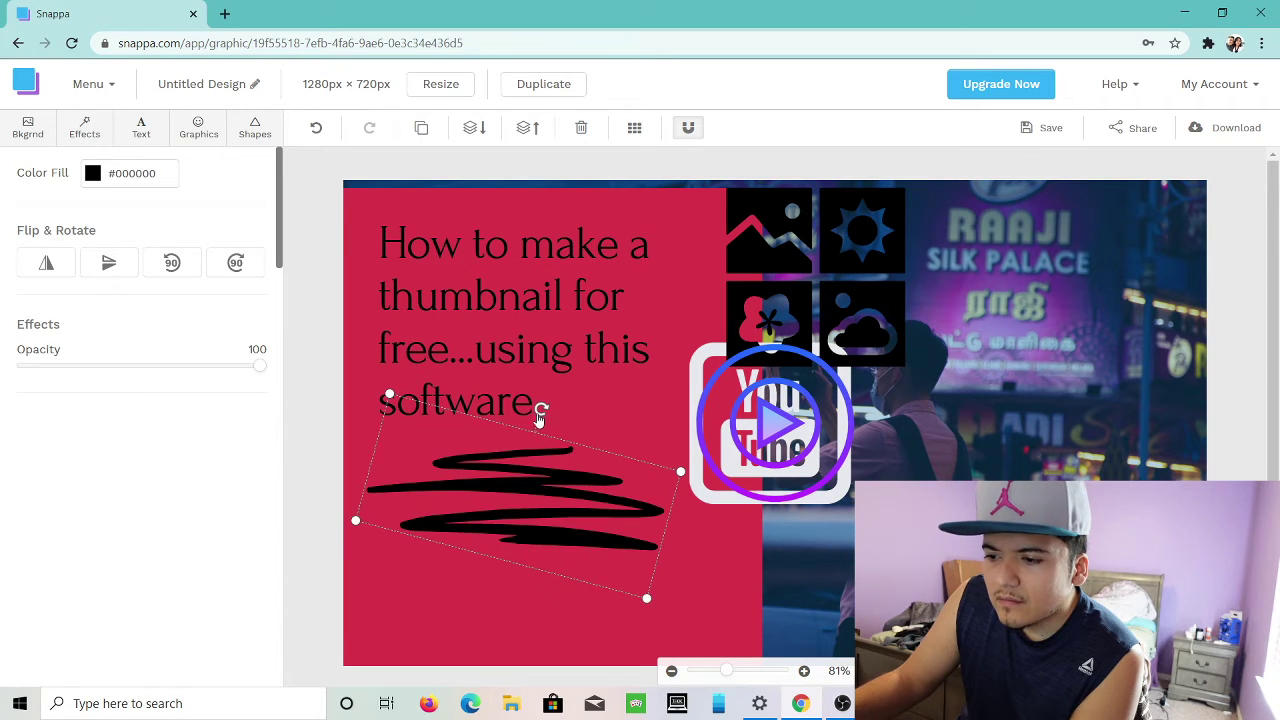
left_click_drag(534, 458, 522, 444)
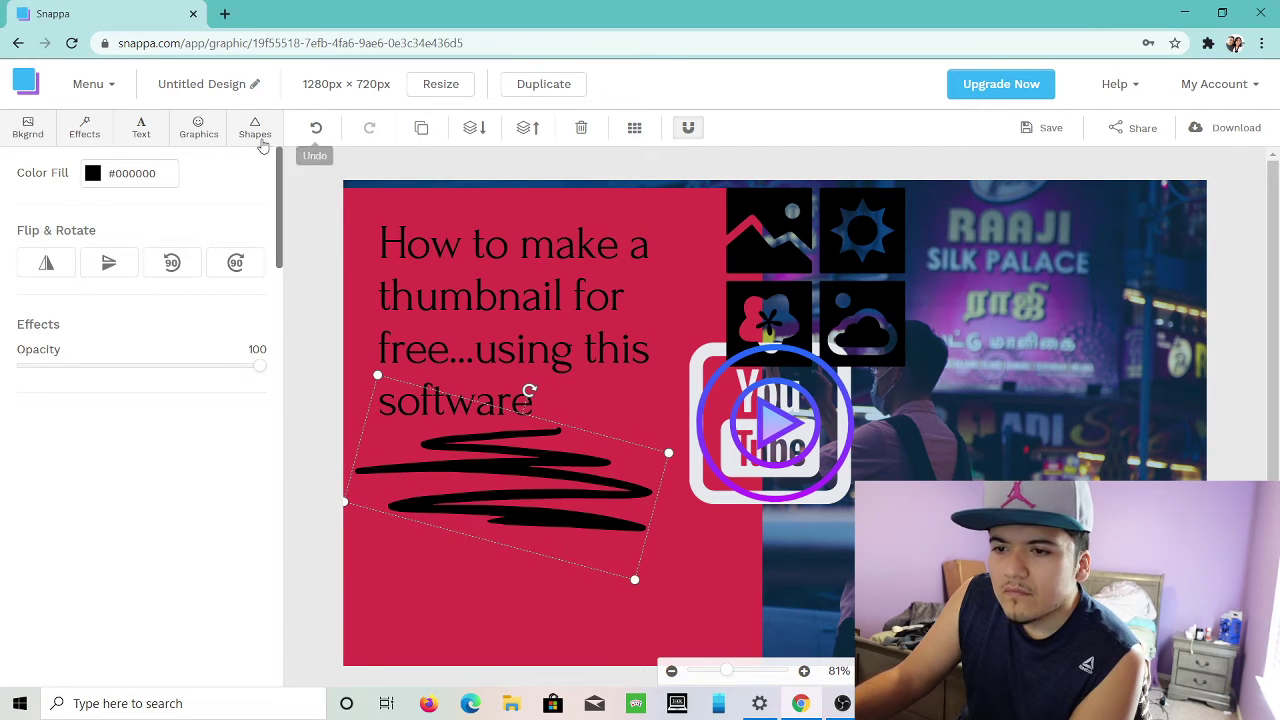
Recolor the scribble under the headline to yellow #ffce54.
left_click(93, 176)
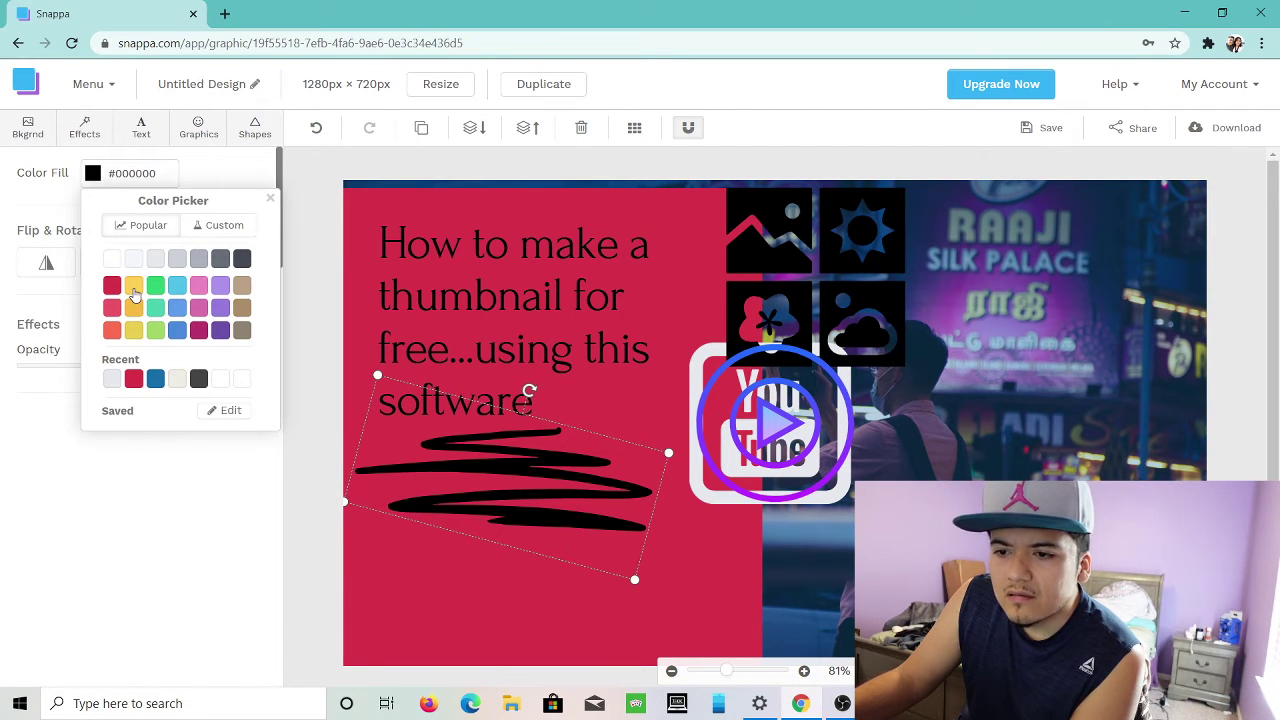
left_click(133, 288)
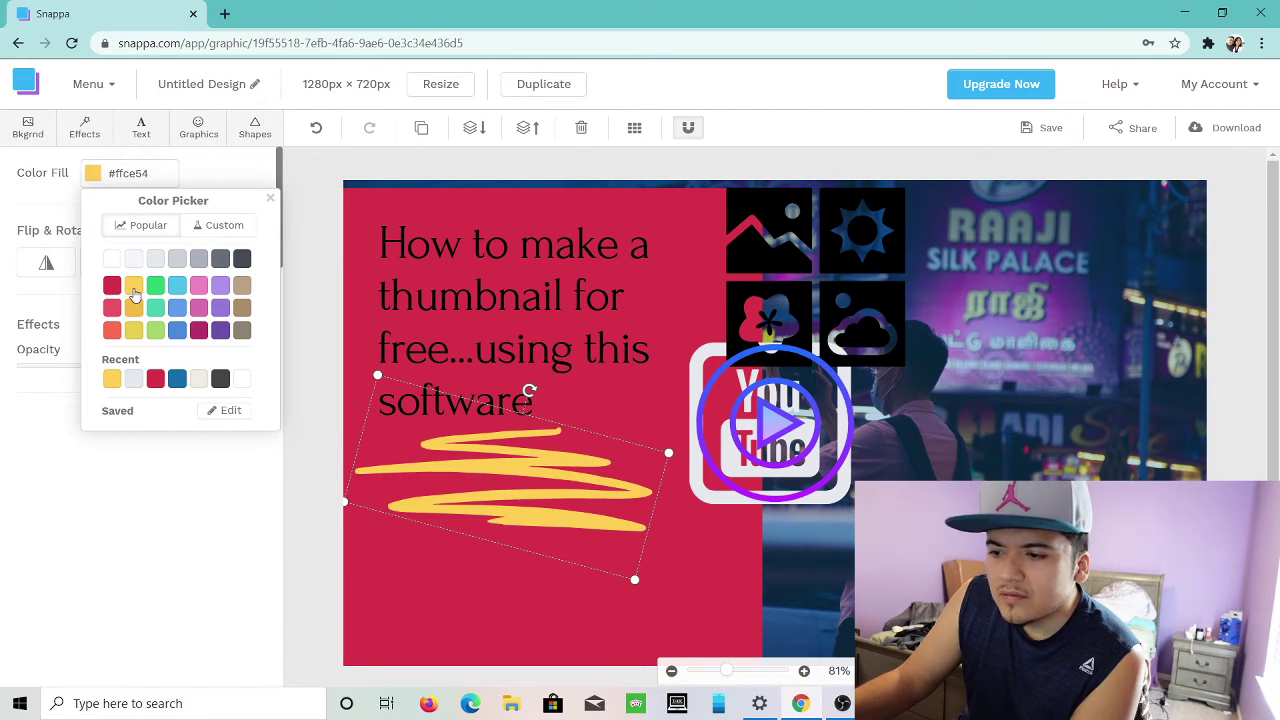
left_click(157, 581)
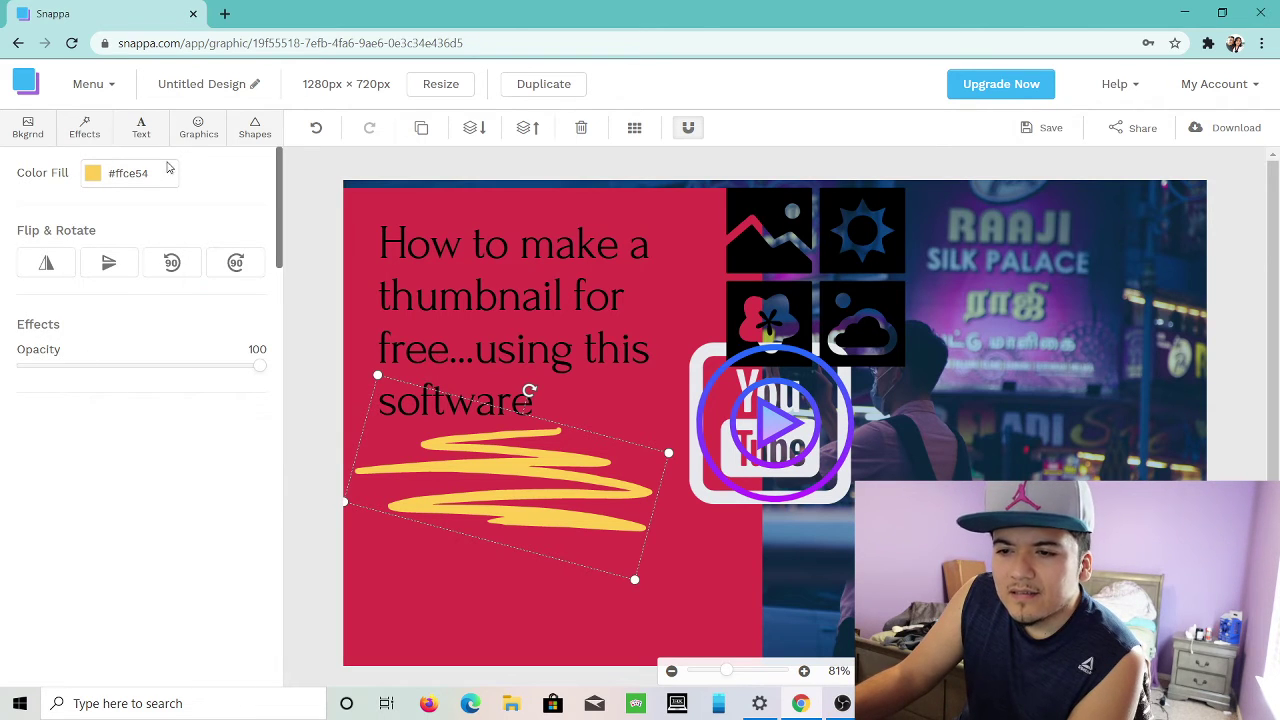
Add a black ink-speckle splatter vector to the design over the YouTube and play icons.
left_click(85, 130)
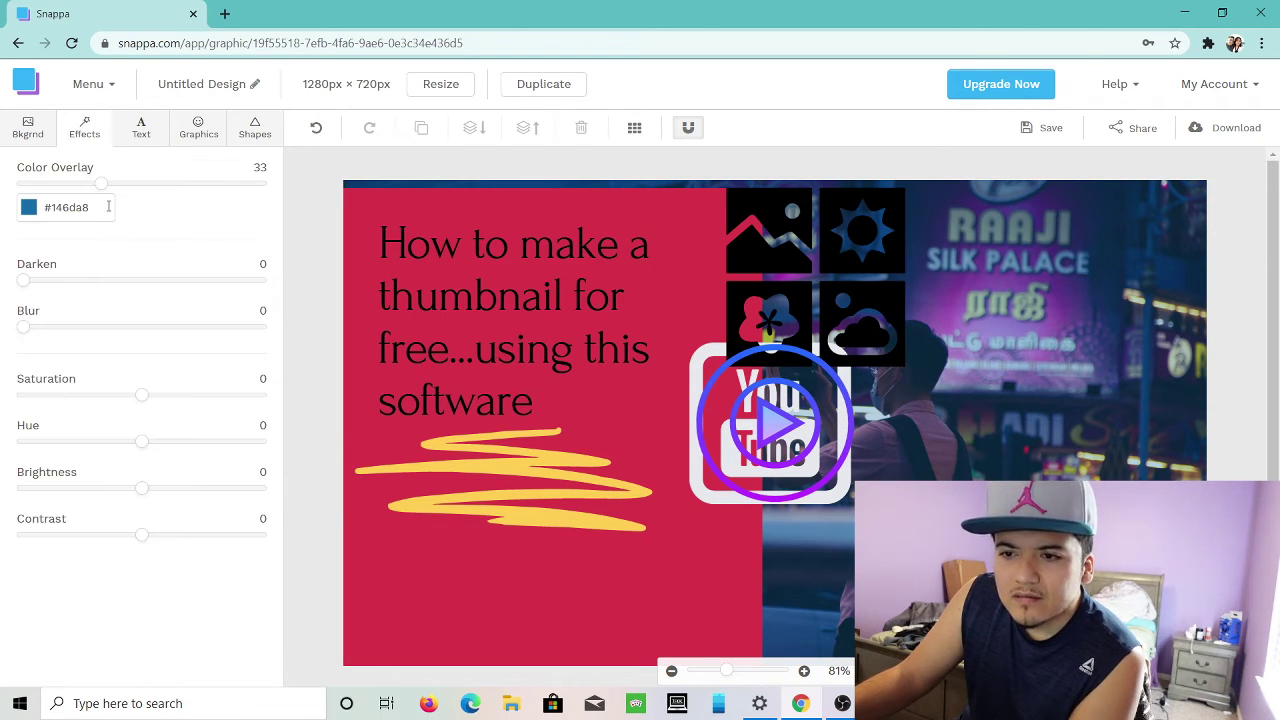
left_click(205, 132)
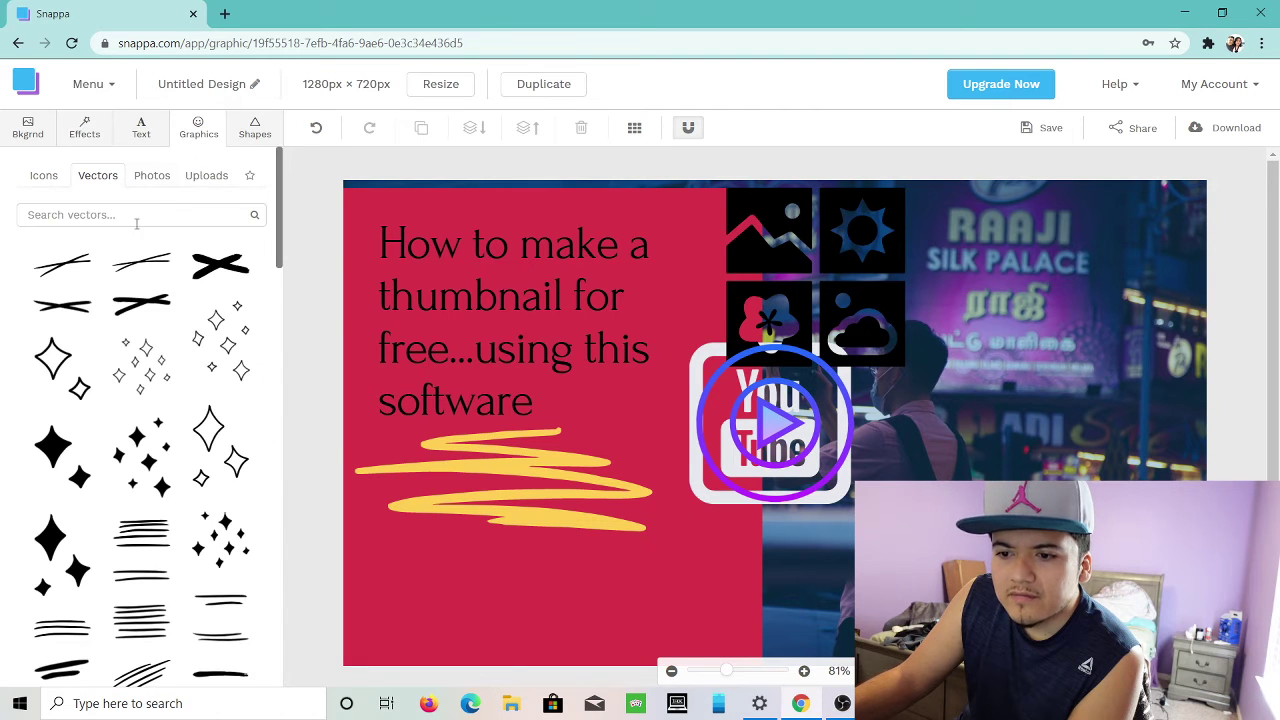
scroll(177, 520, "down", 6)
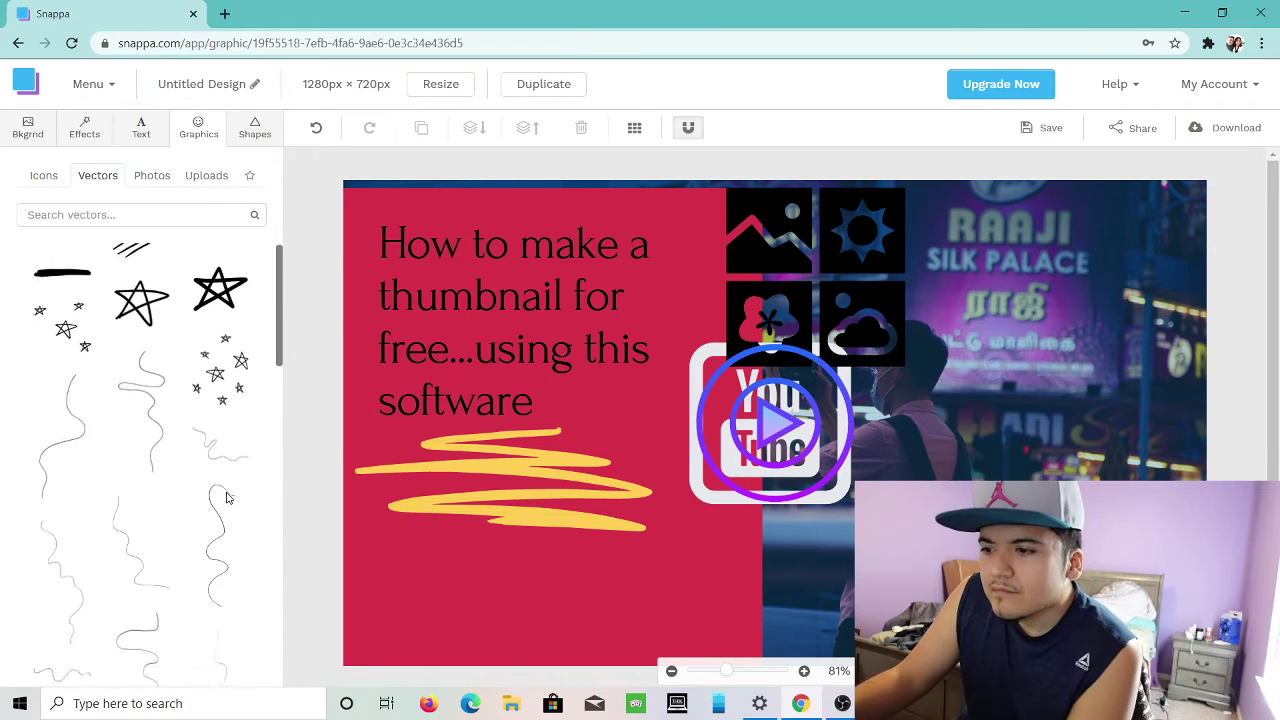
scroll(226, 497, "down", 8)
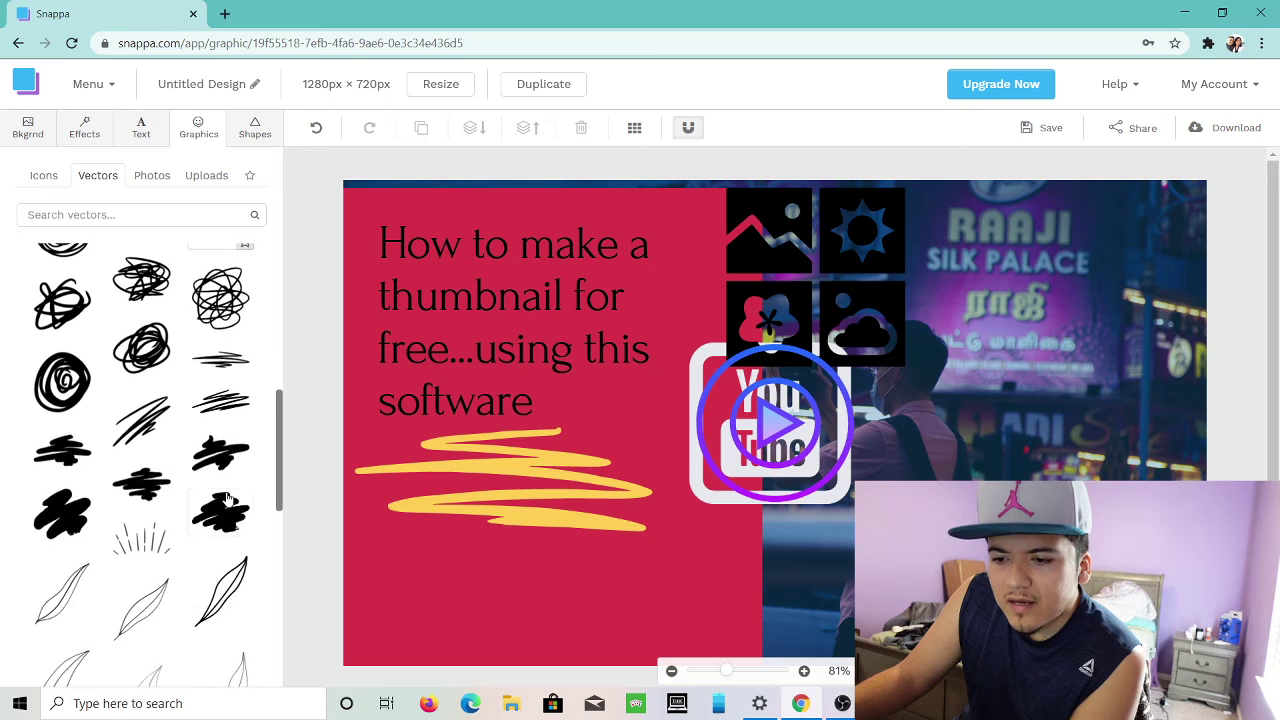
scroll(226, 497, "down", 3)
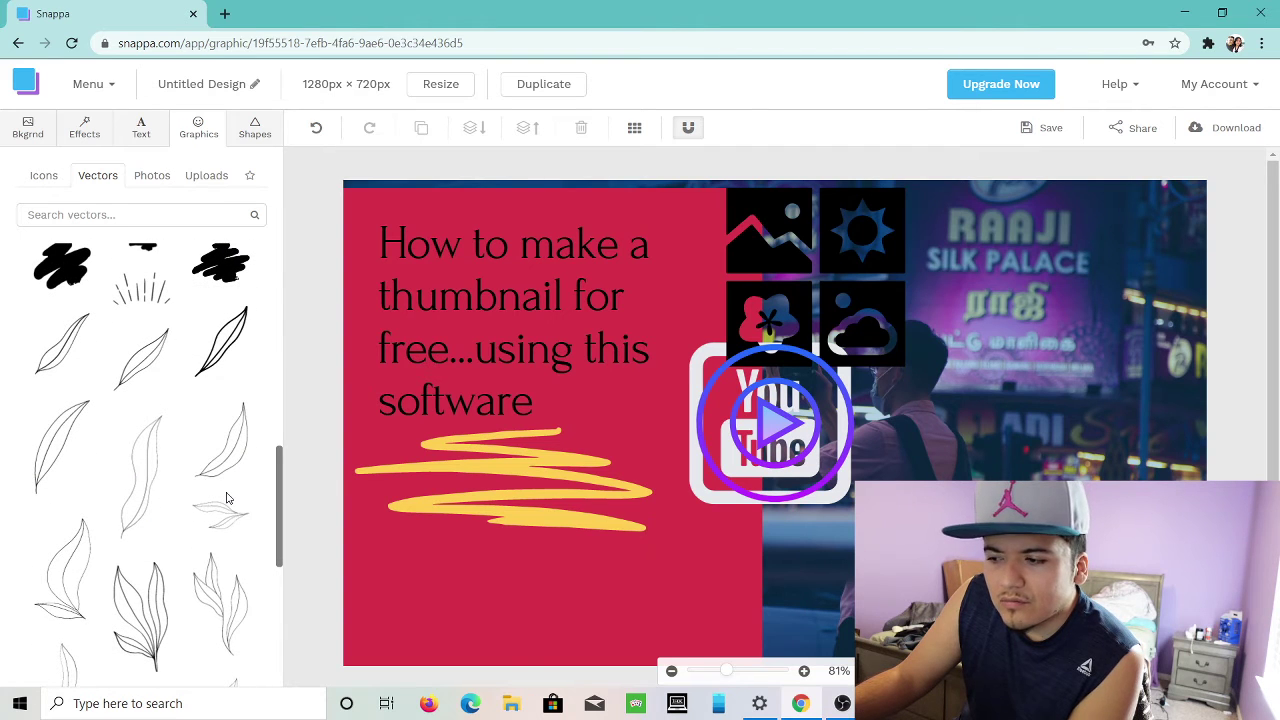
scroll(226, 497, "down", 8)
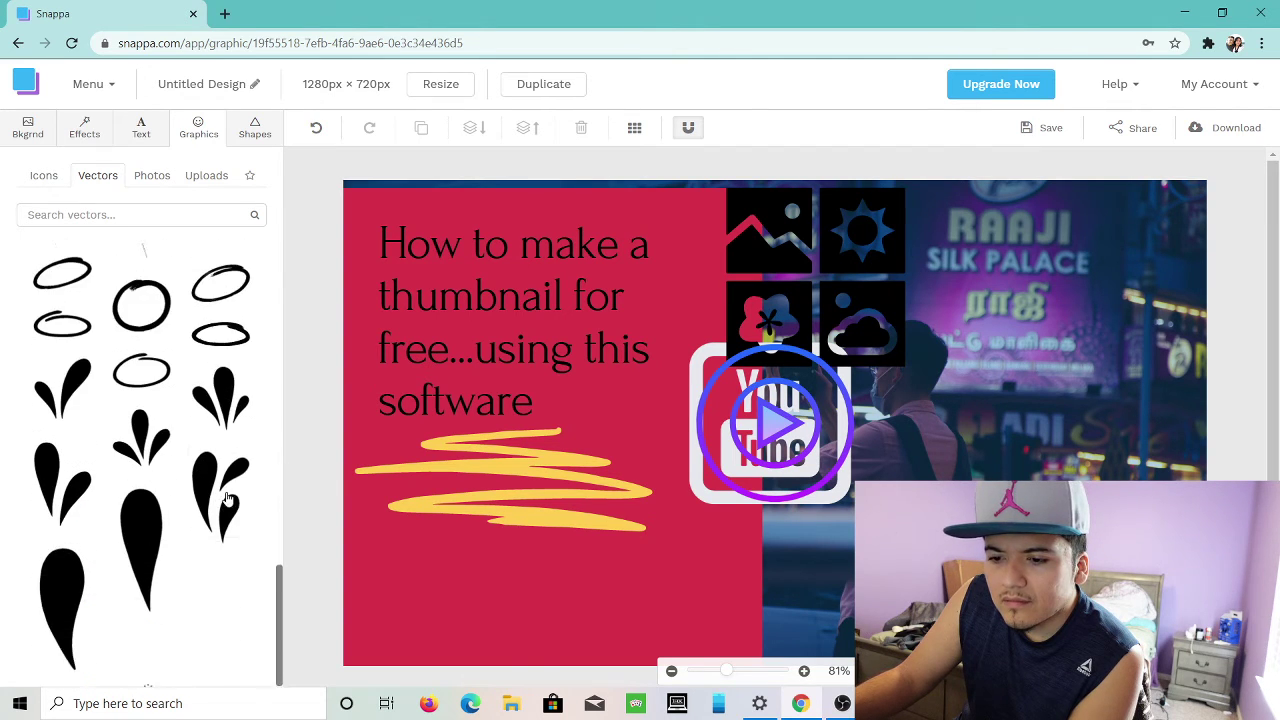
scroll(226, 497, "down", 8)
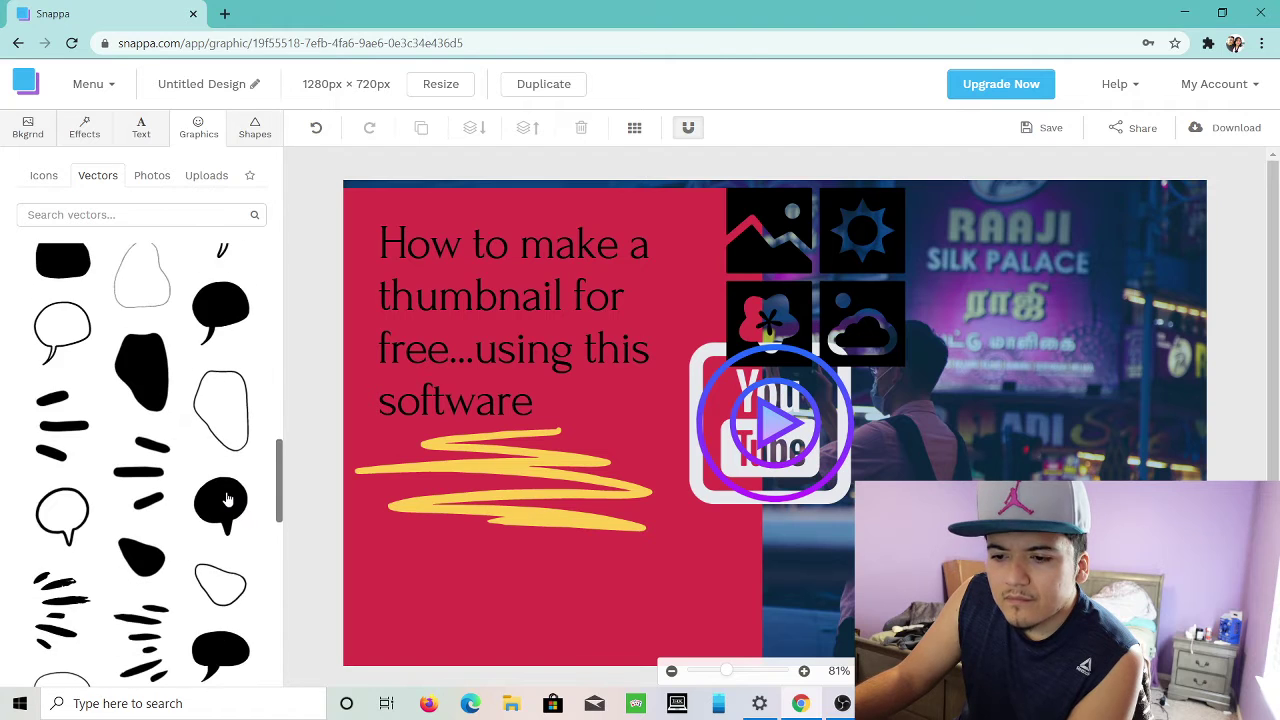
scroll(226, 497, "down", 5)
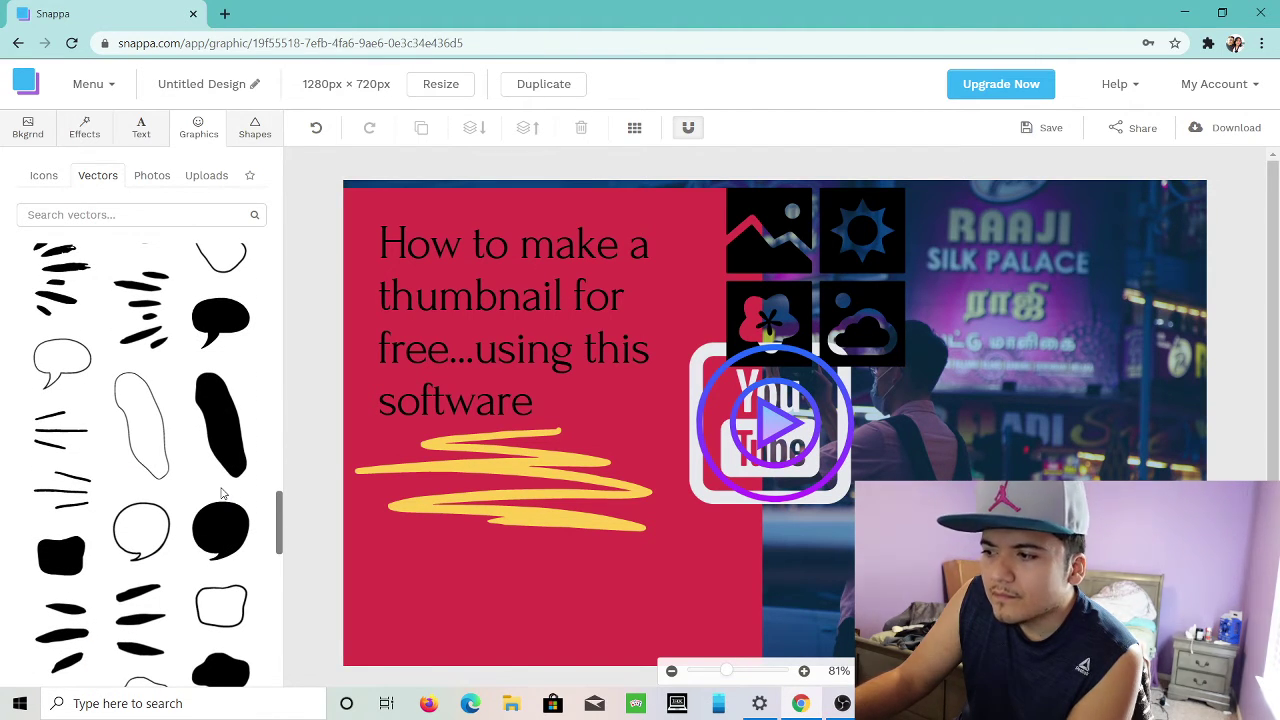
scroll(223, 493, "down", 8)
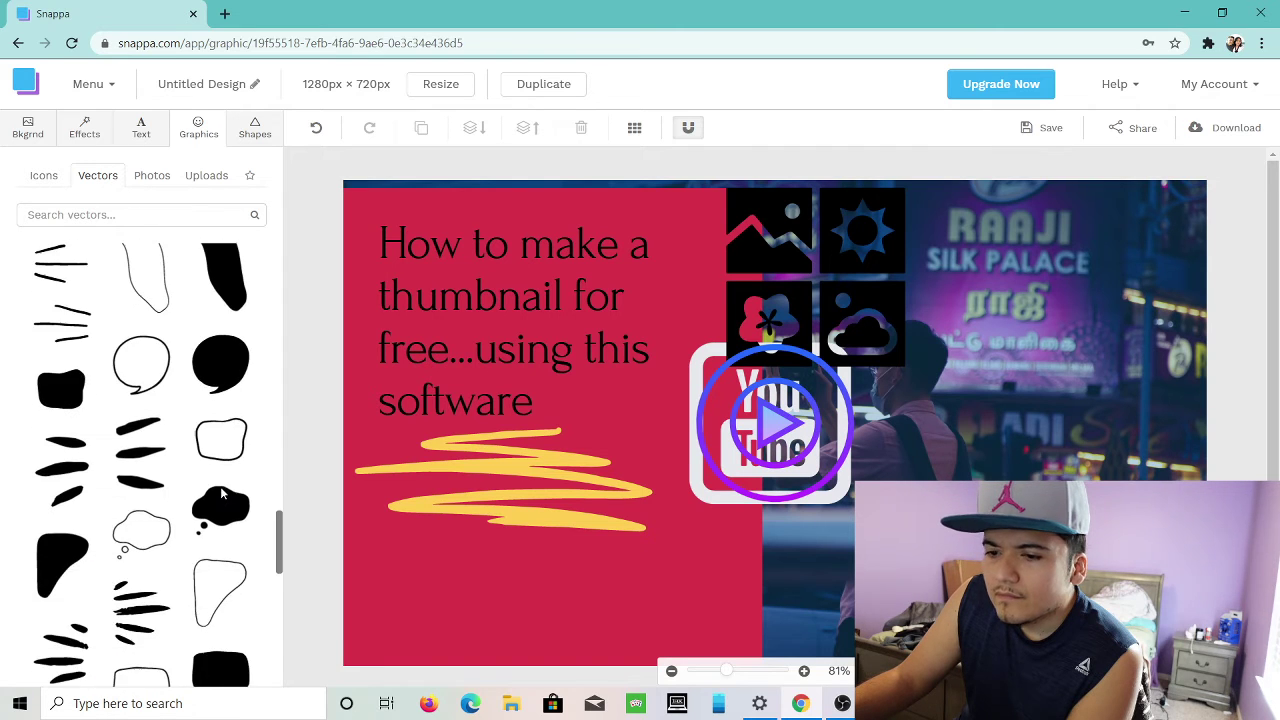
scroll(223, 493, "down", 8)
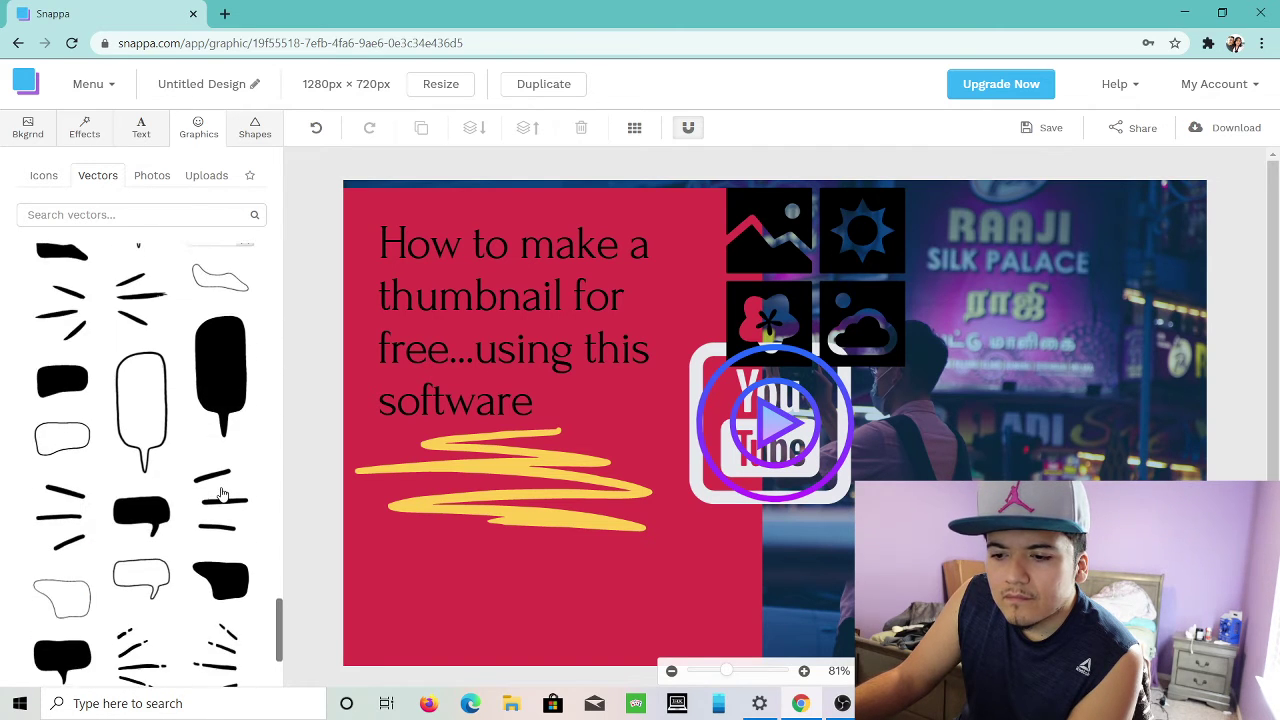
scroll(222, 493, "down", 6)
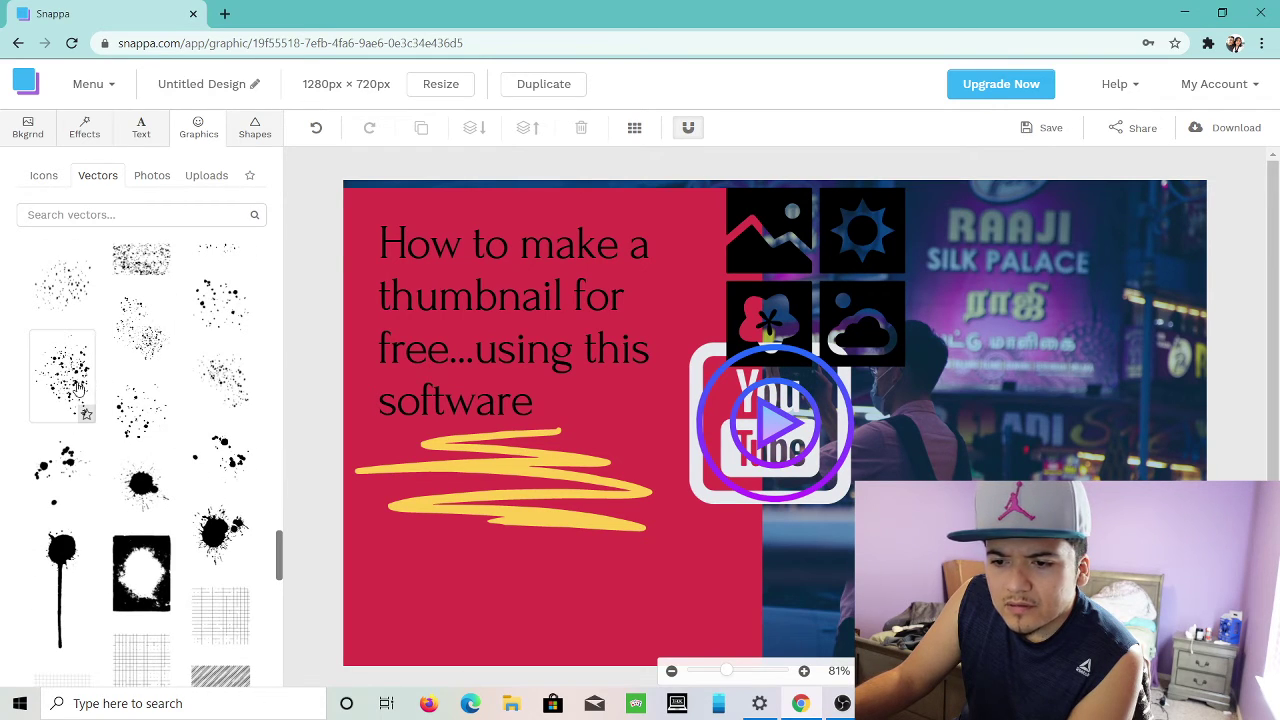
mouse_move(78, 388)
left_mouse_down()
mouse_move(142, 410)
mouse_move(843, 398)
left_mouse_up()
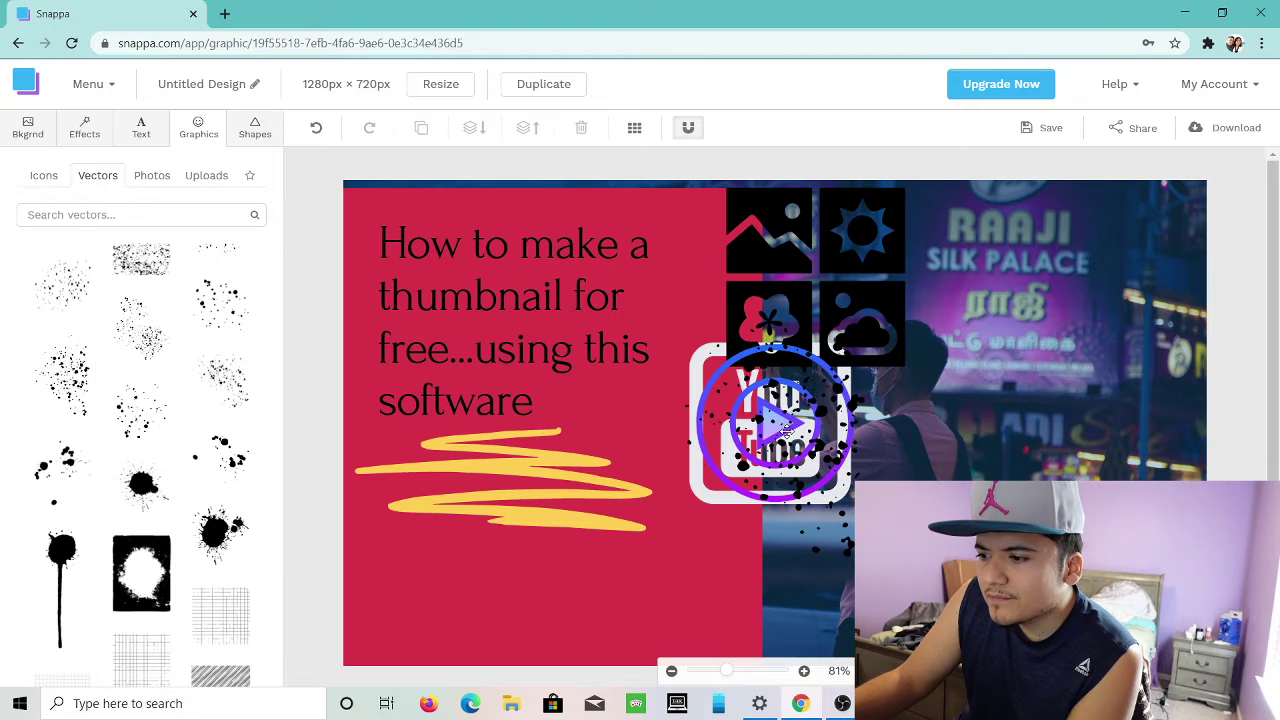
Move the black ink-speckle splatter down onto the lower-right edge of the red panel.
mouse_move(785, 428)
left_mouse_down()
mouse_move(698, 612)
mouse_move(731, 614)
left_mouse_up()
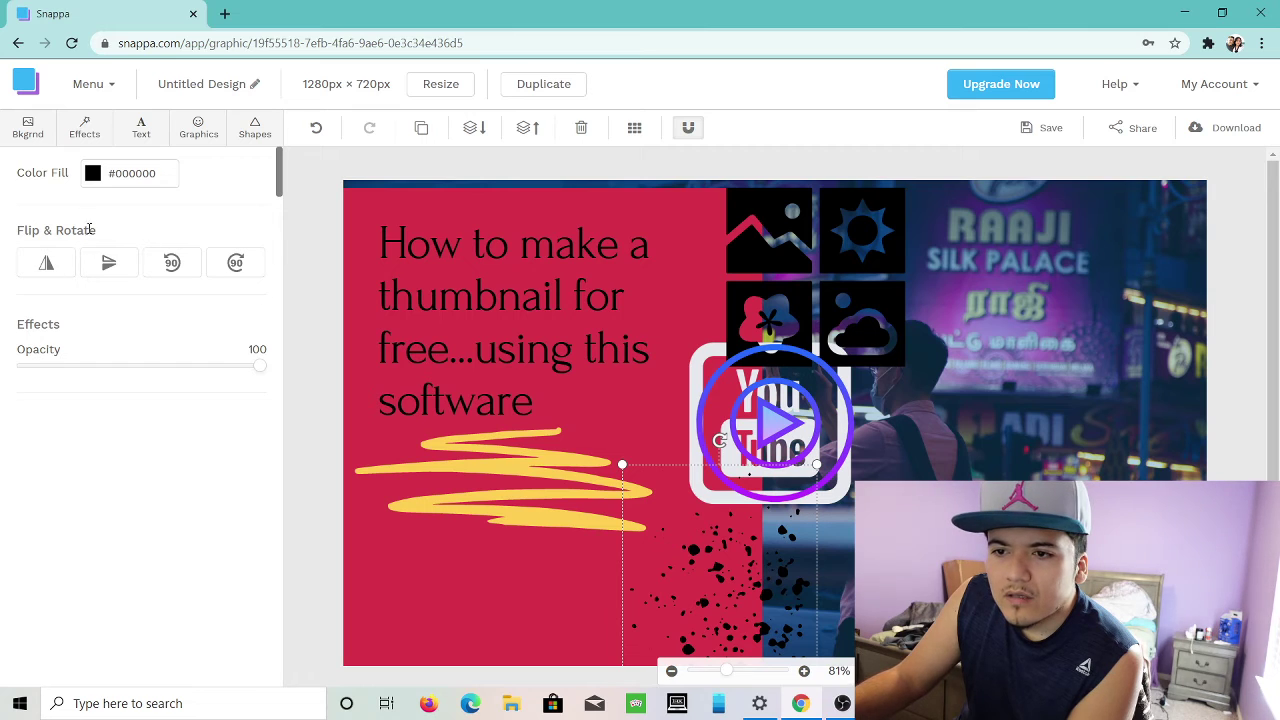
left_click(88, 131)
left_click(162, 140)
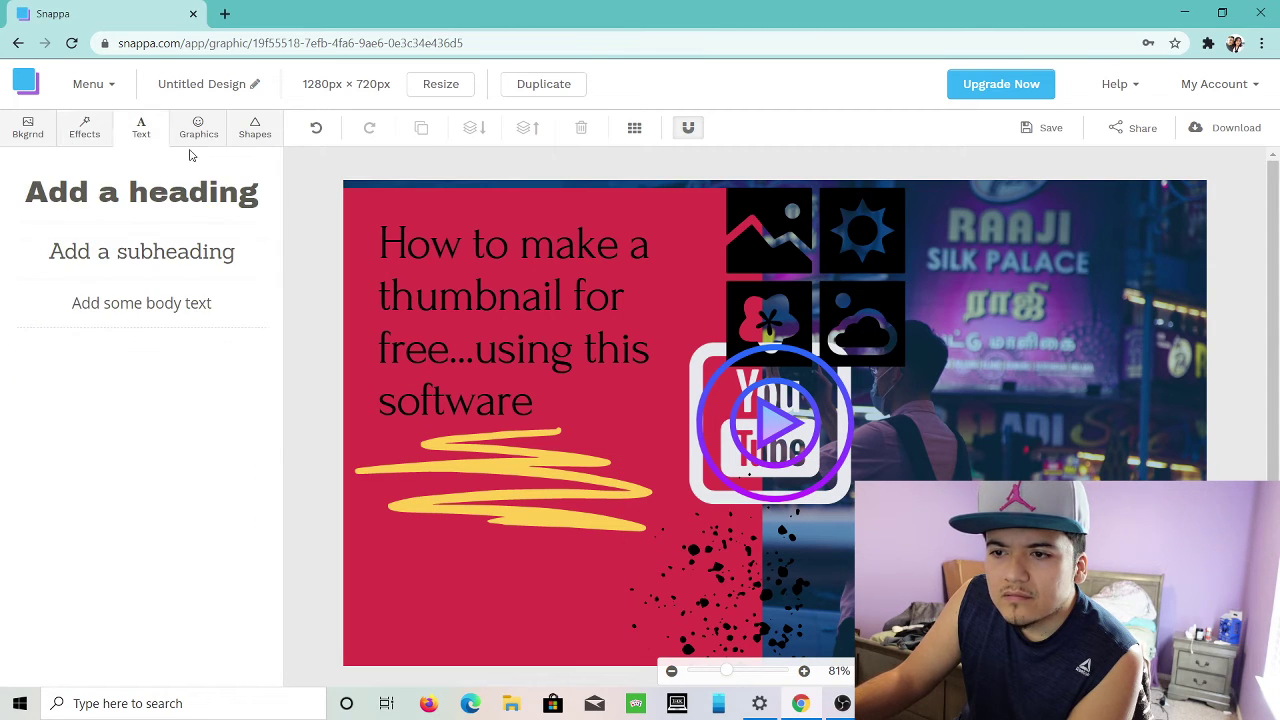
left_click(197, 136)
scroll(160, 406, "down", 10)
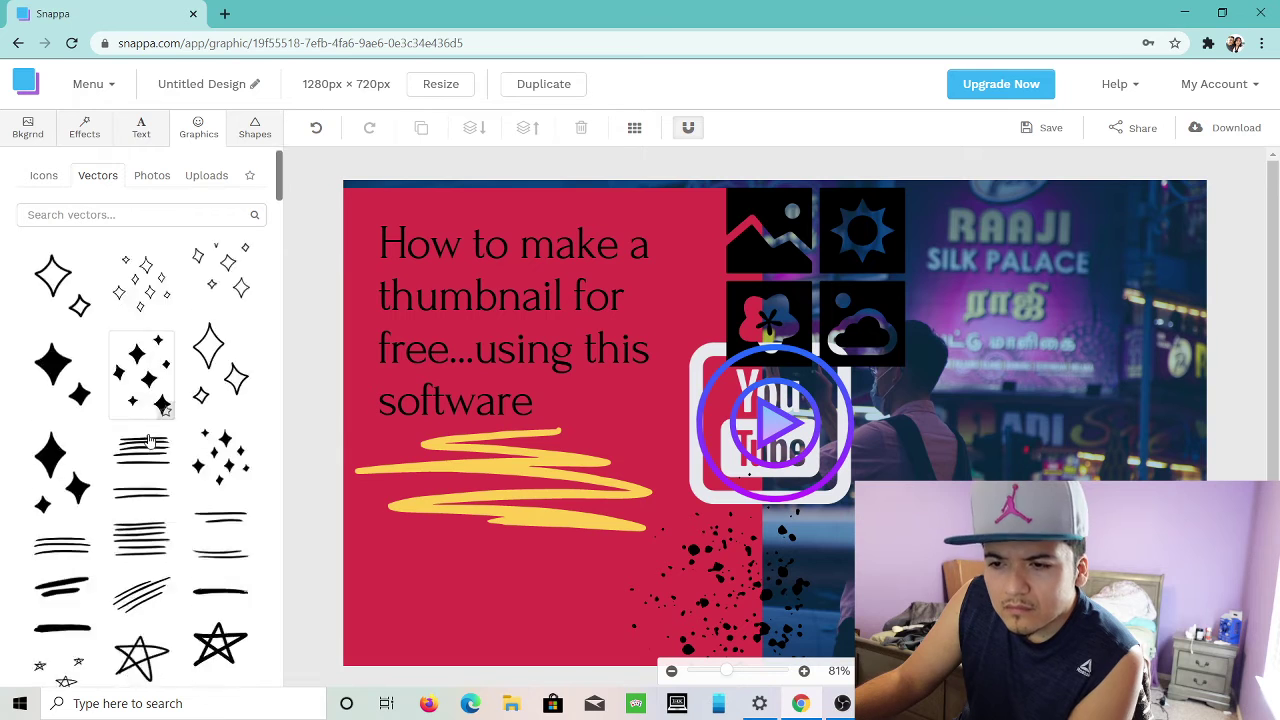
scroll(155, 440, "down", 15)
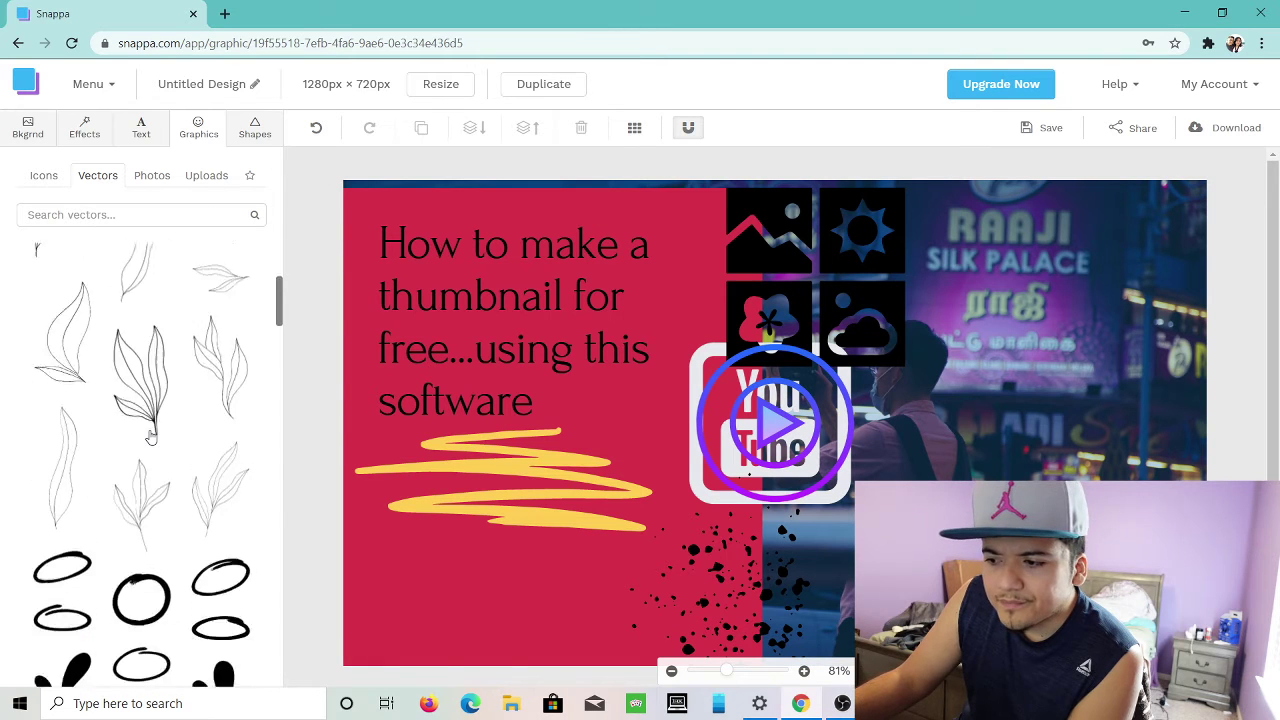
Try to duplicate the ink-speckle splatter on the red panel's lower-right edge.
left_click(735, 549)
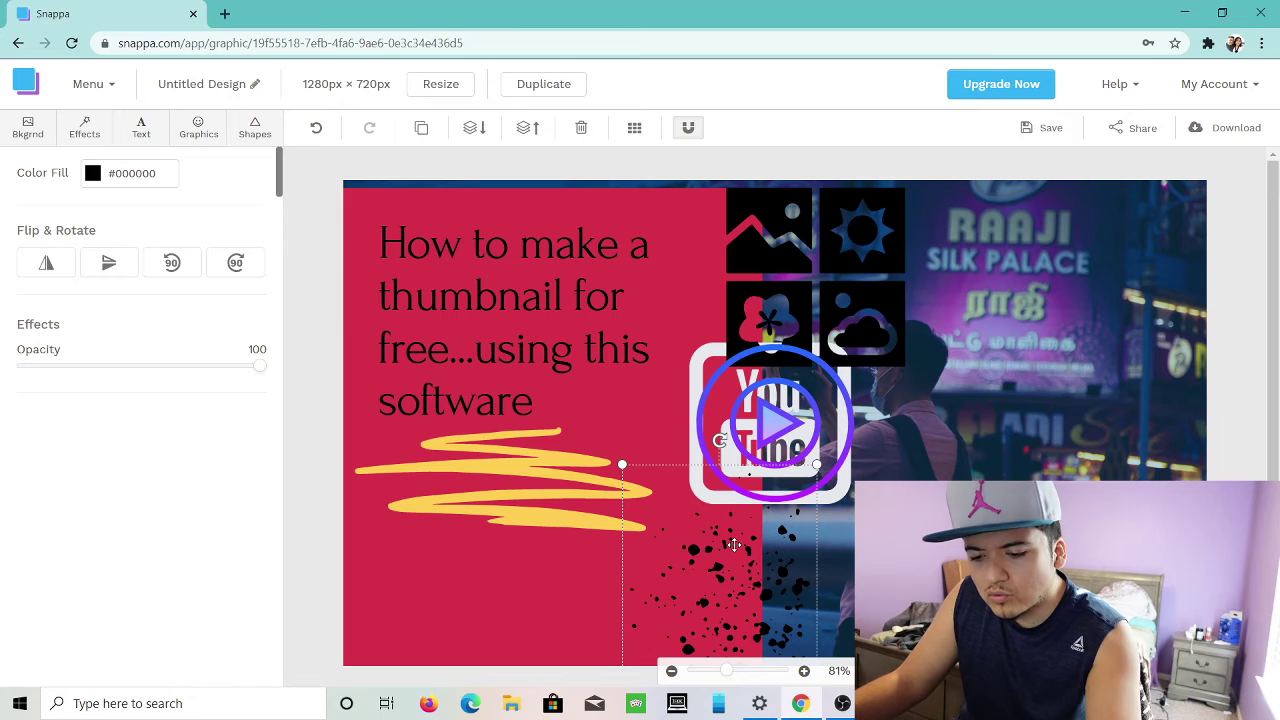
key("ctrl+d")
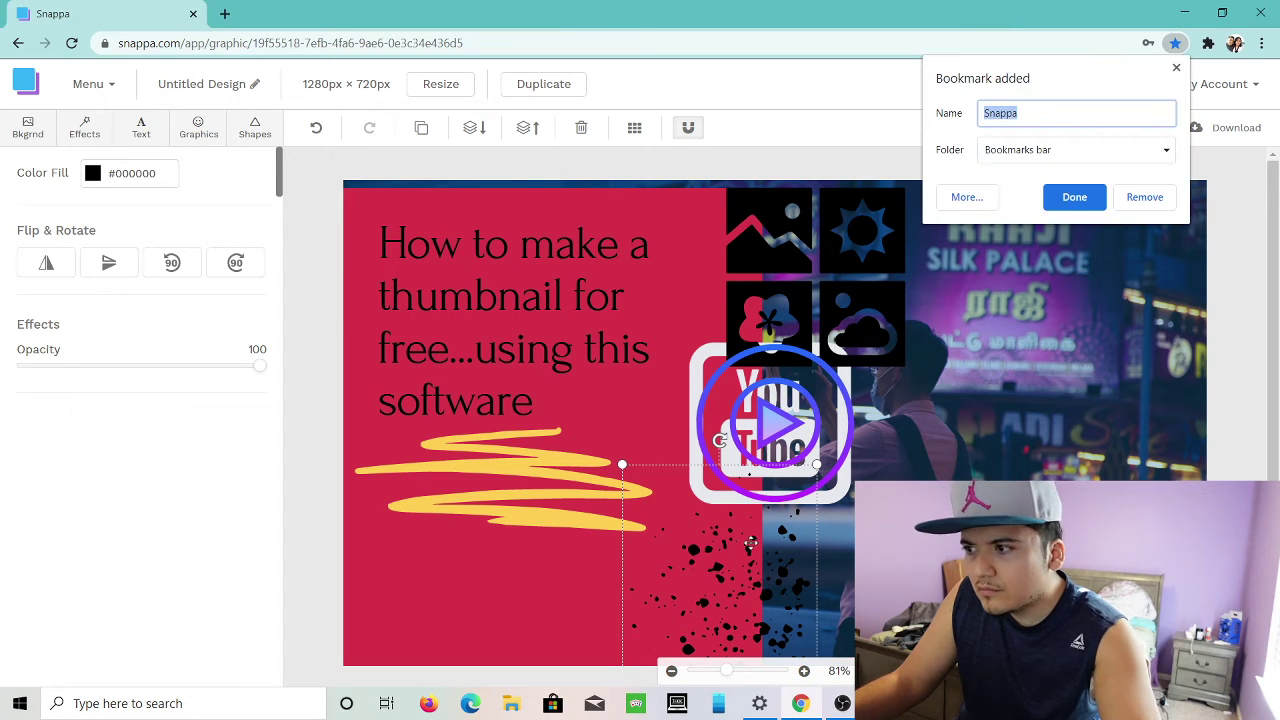
left_click(580, 620)
left_click(721, 578)
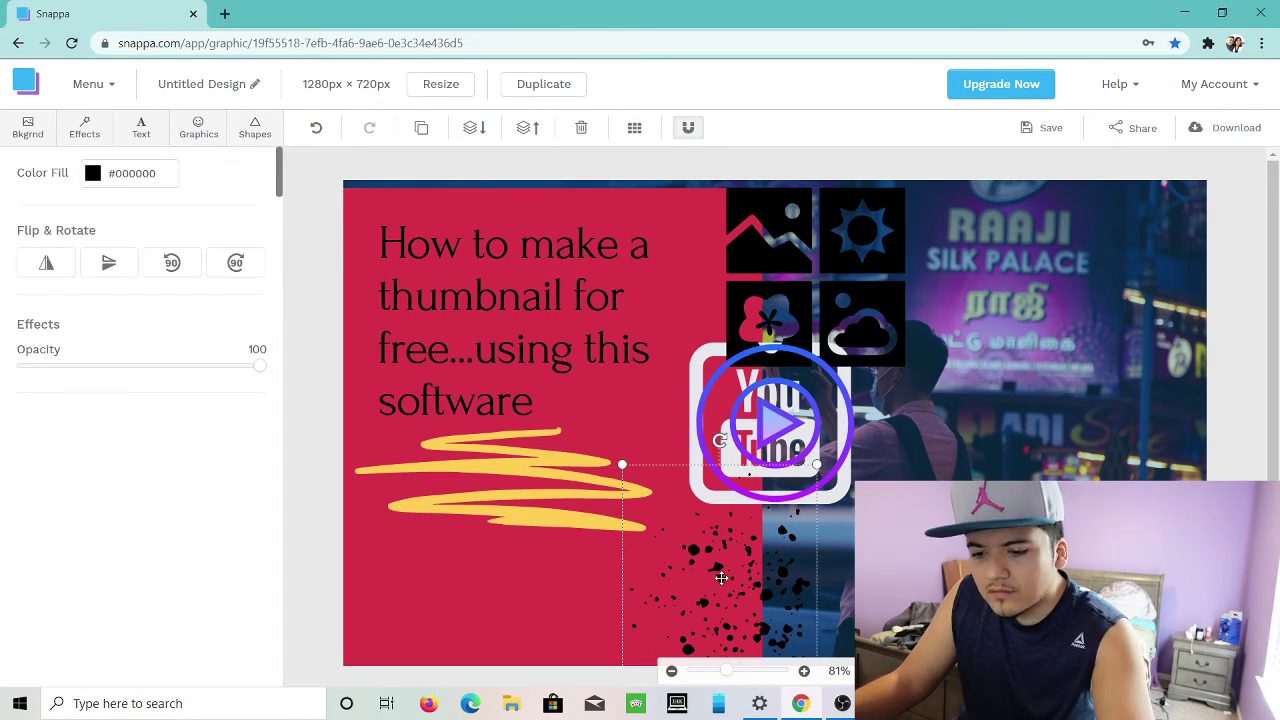
left_click(528, 564)
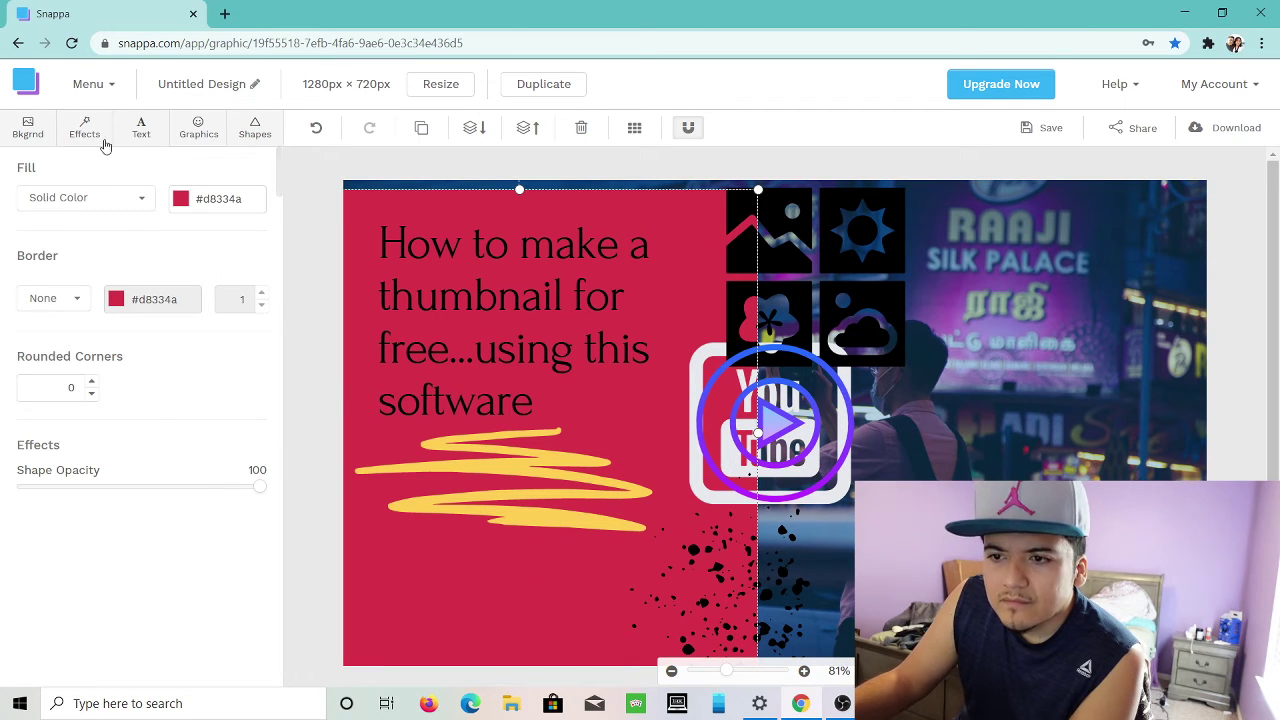
Add three more copies of the black ink-speckle splatter vector and place one in the red panel's lower-left corner.
left_click(185, 130)
scroll(214, 363, "down", 10)
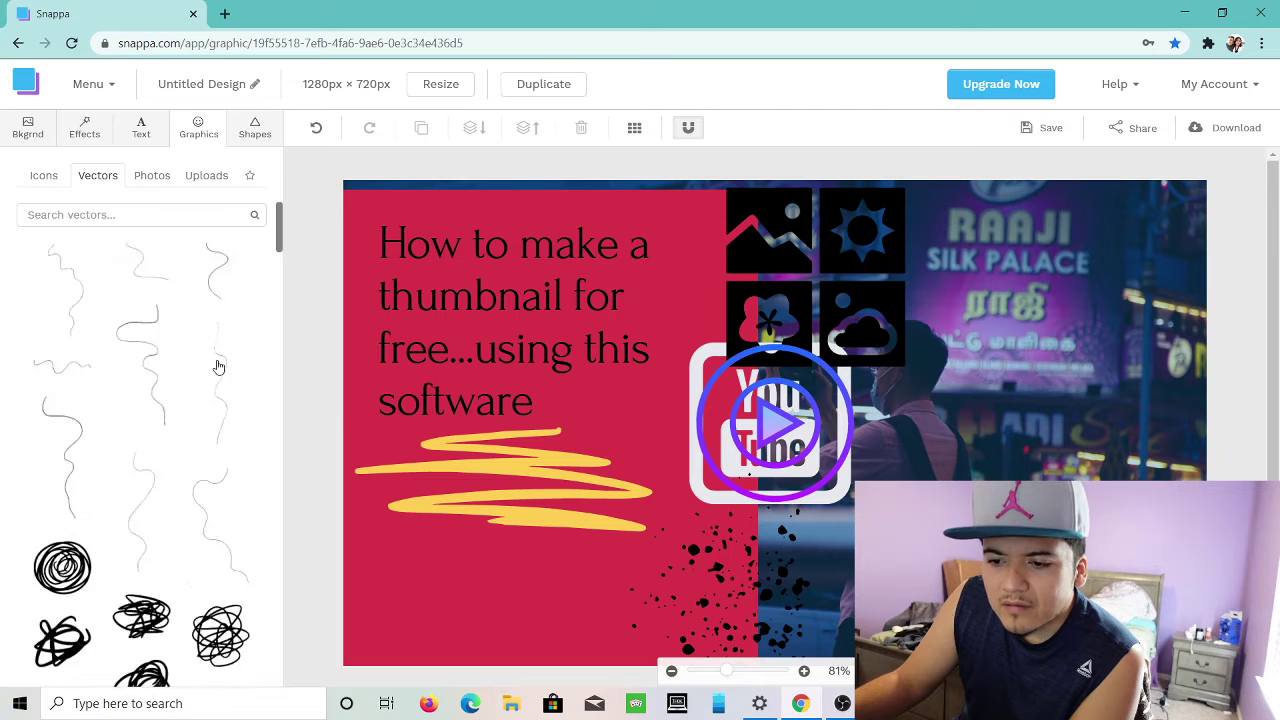
scroll(224, 375, "down", 12)
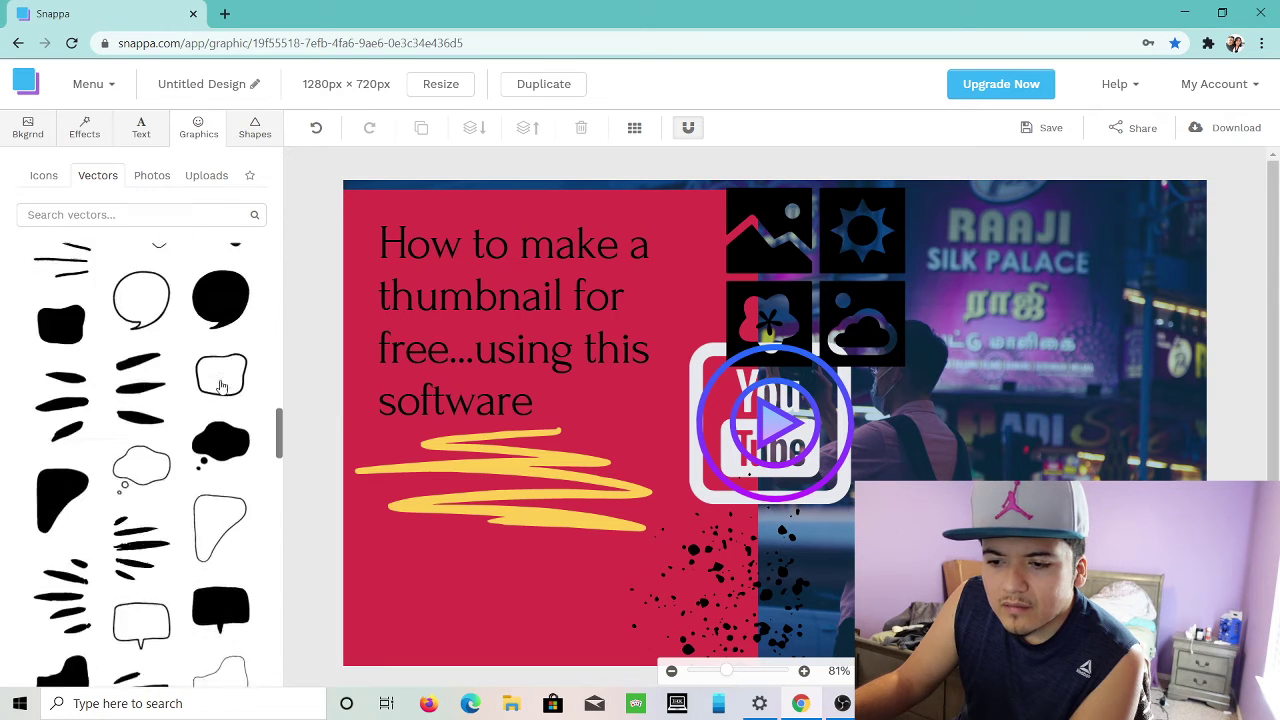
scroll(222, 390, "down", 5)
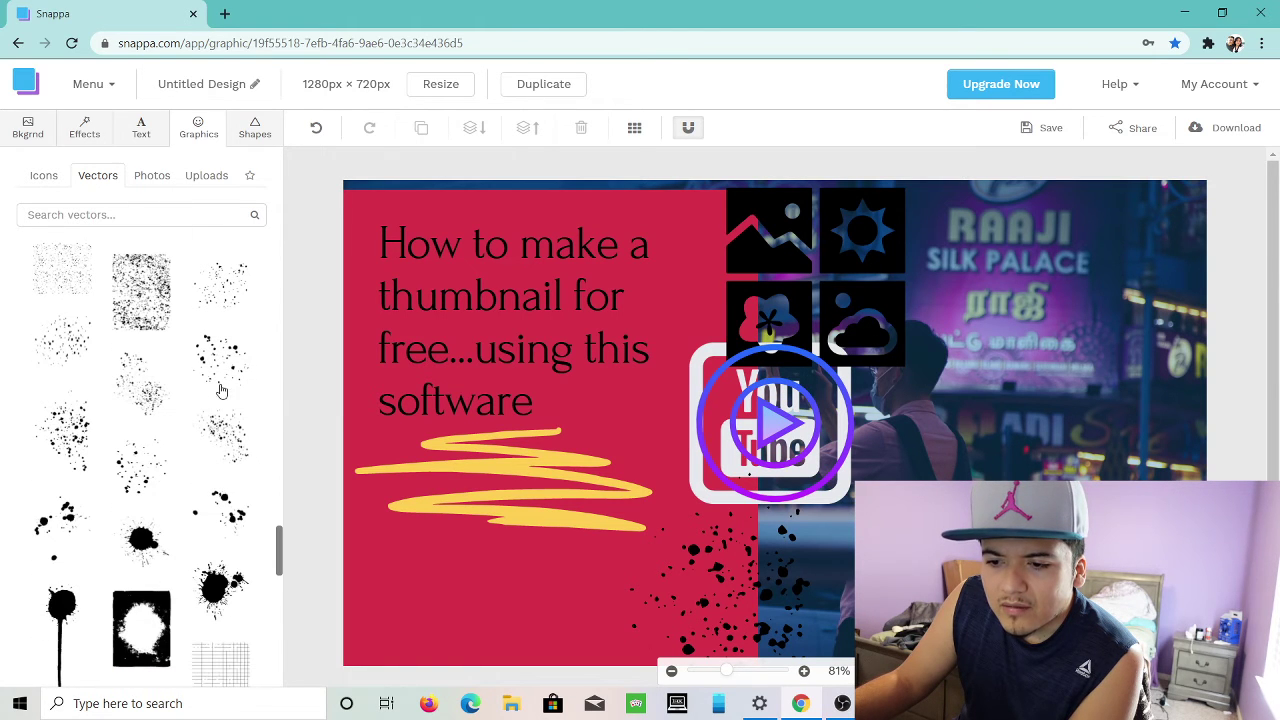
left_click(60, 428)
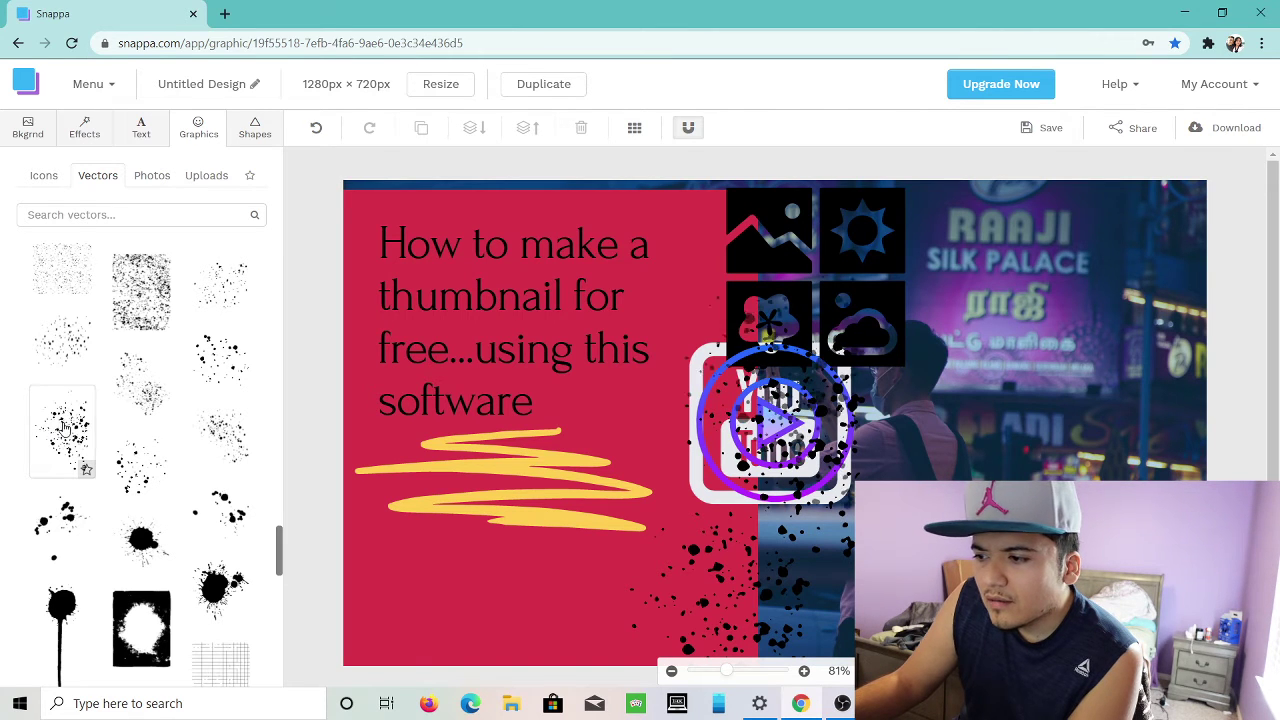
left_click_drag(776, 444, 367, 632)
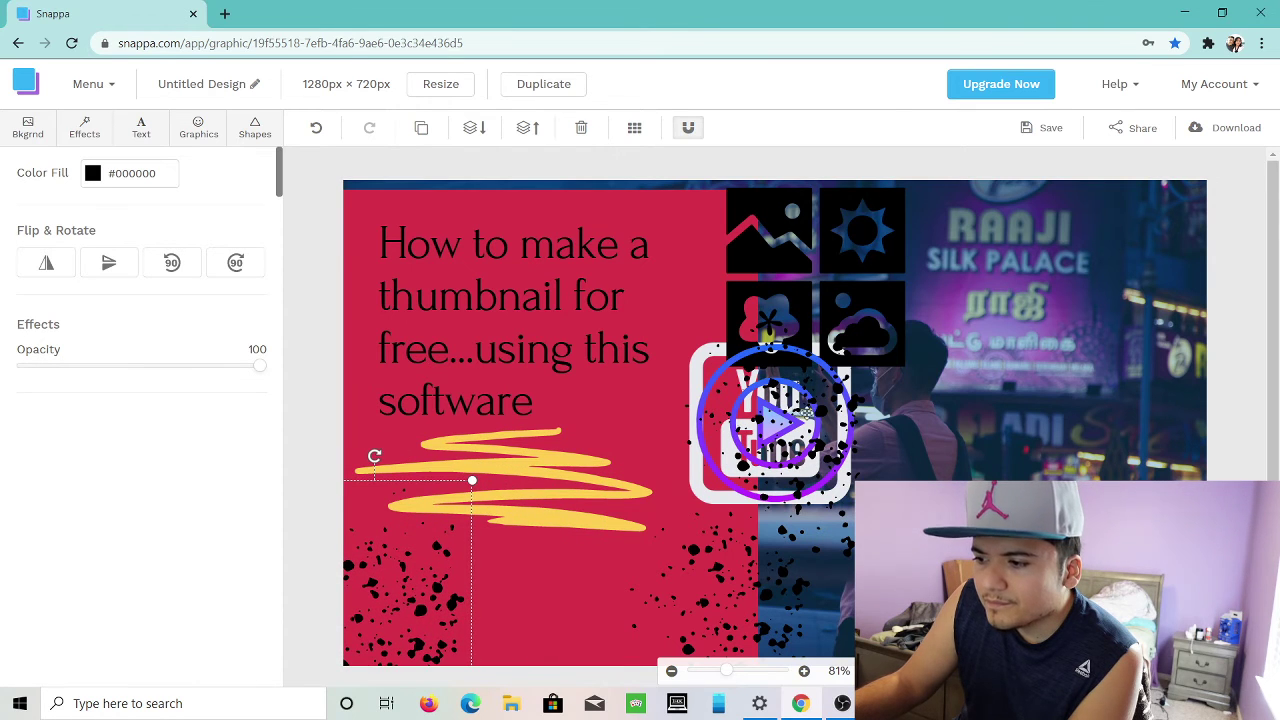
Move a second new splatter to the red panel's upper-left corner over the headline and recolor it yellow #ffce54.
left_click_drag(793, 418, 417, 259)
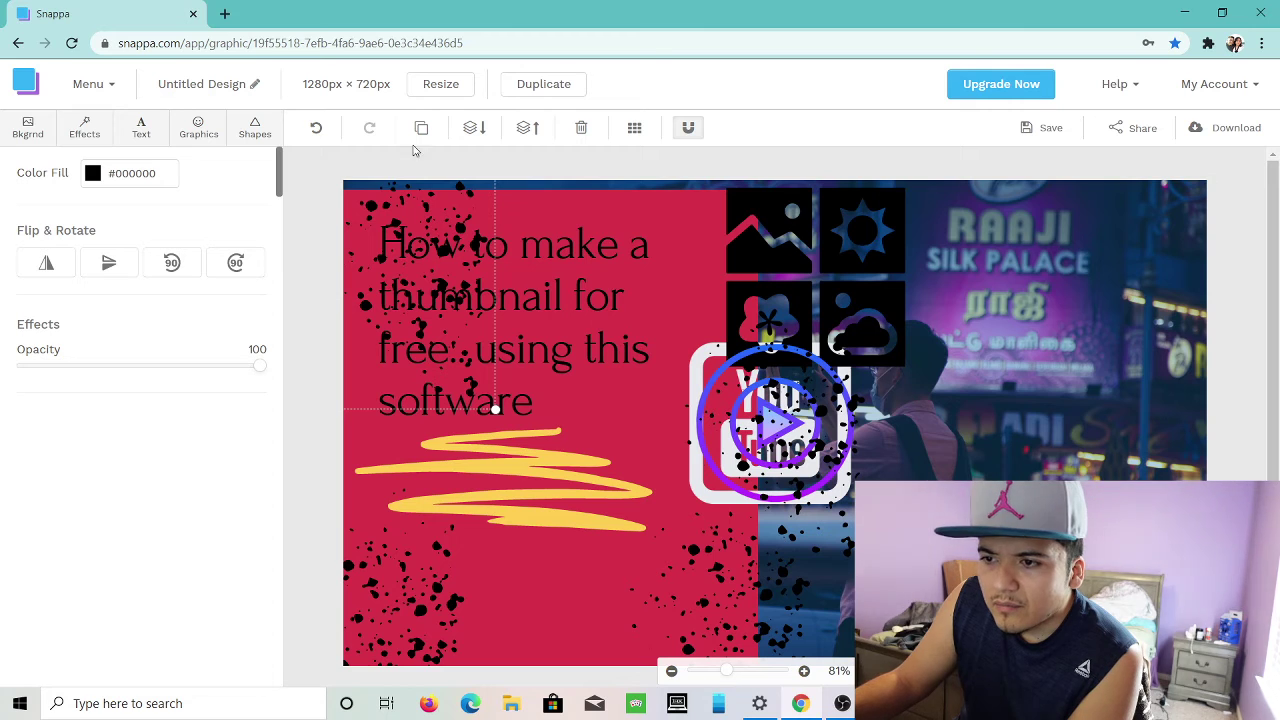
left_click(90, 178)
left_click(138, 288)
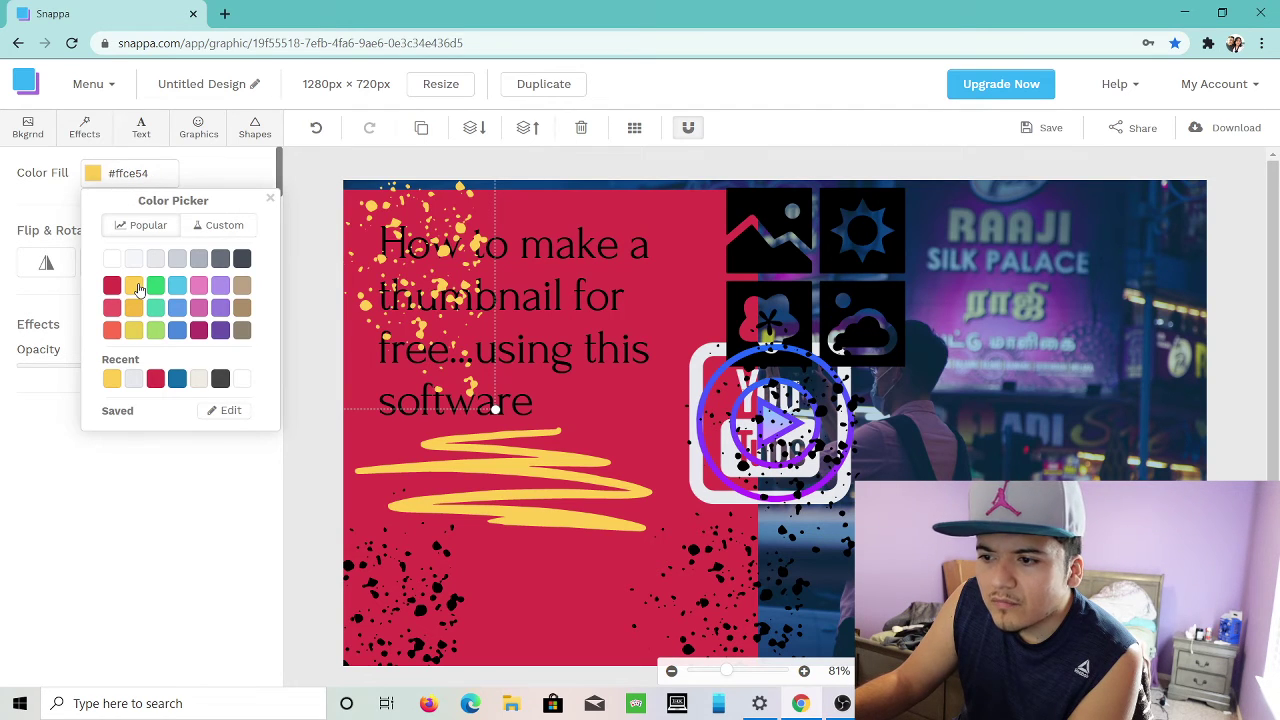
Nudge the headline slightly up and to the right, and bring it forward in front of the yellow splatter.
mouse_move(581, 328)
left_mouse_down()
mouse_move(594, 332)
mouse_move(586, 320)
left_mouse_up()
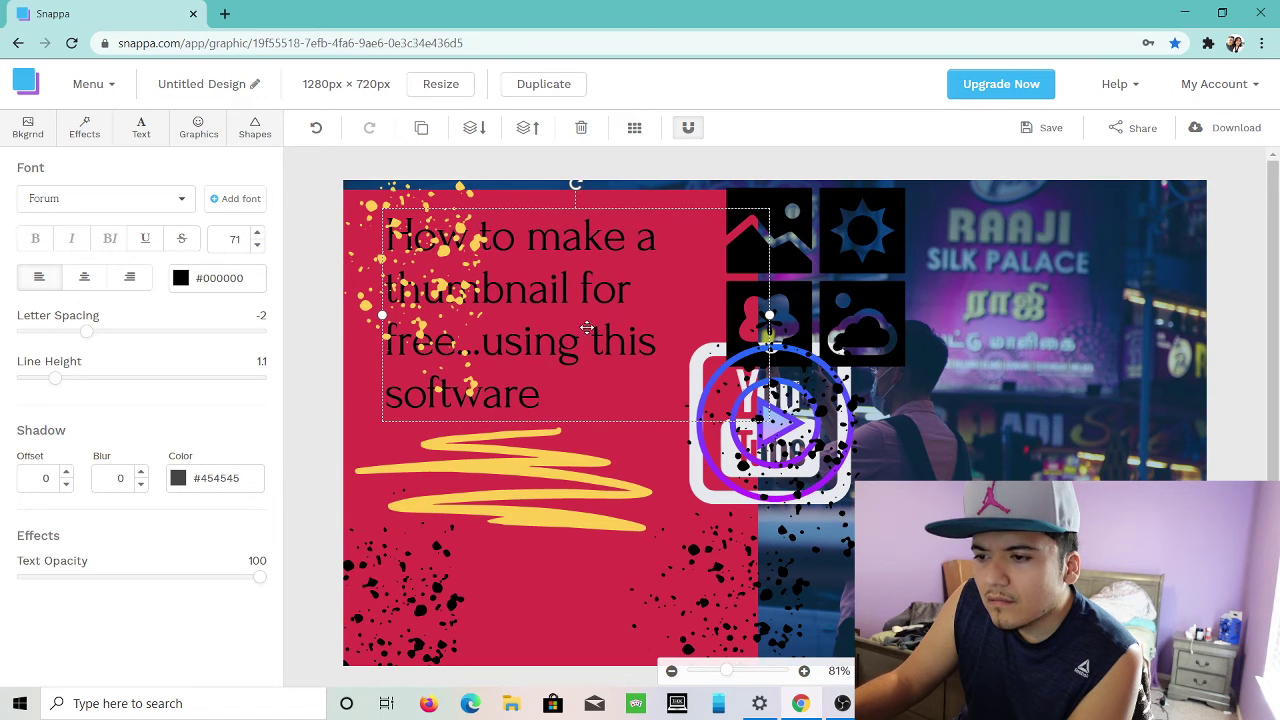
left_click(624, 451)
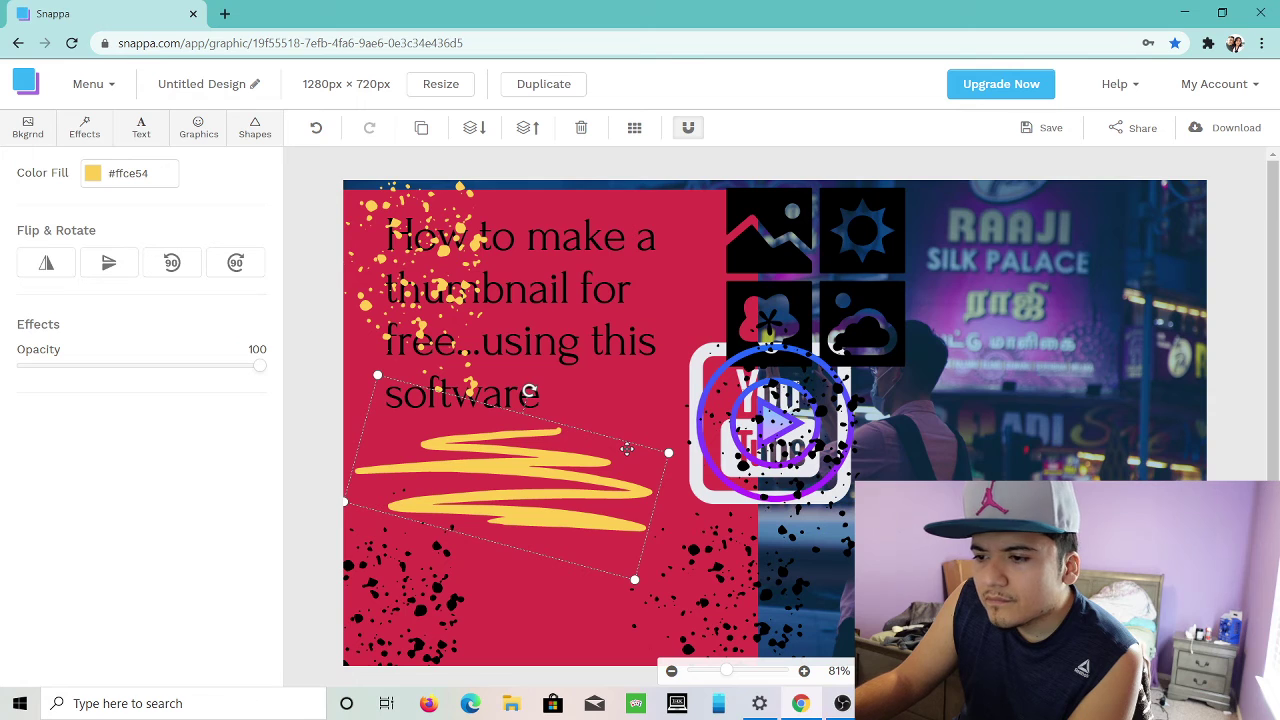
left_click(574, 315)
left_click(527, 129)
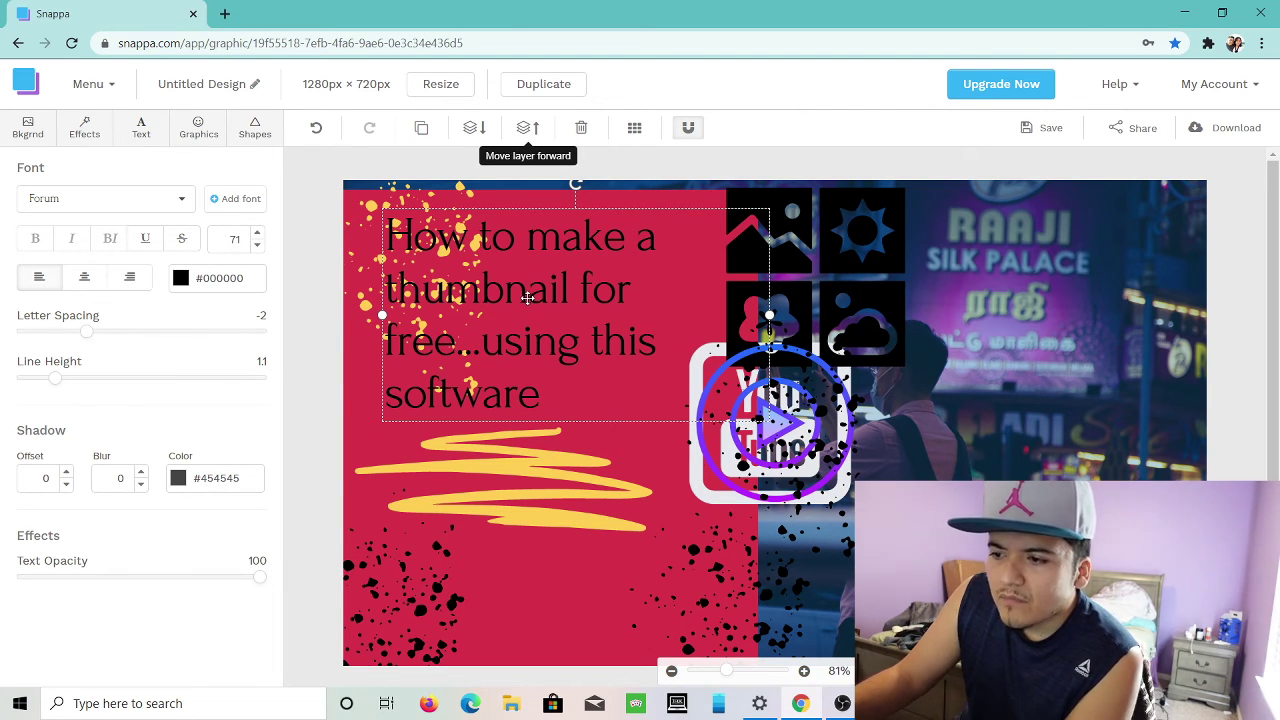
left_click(362, 415)
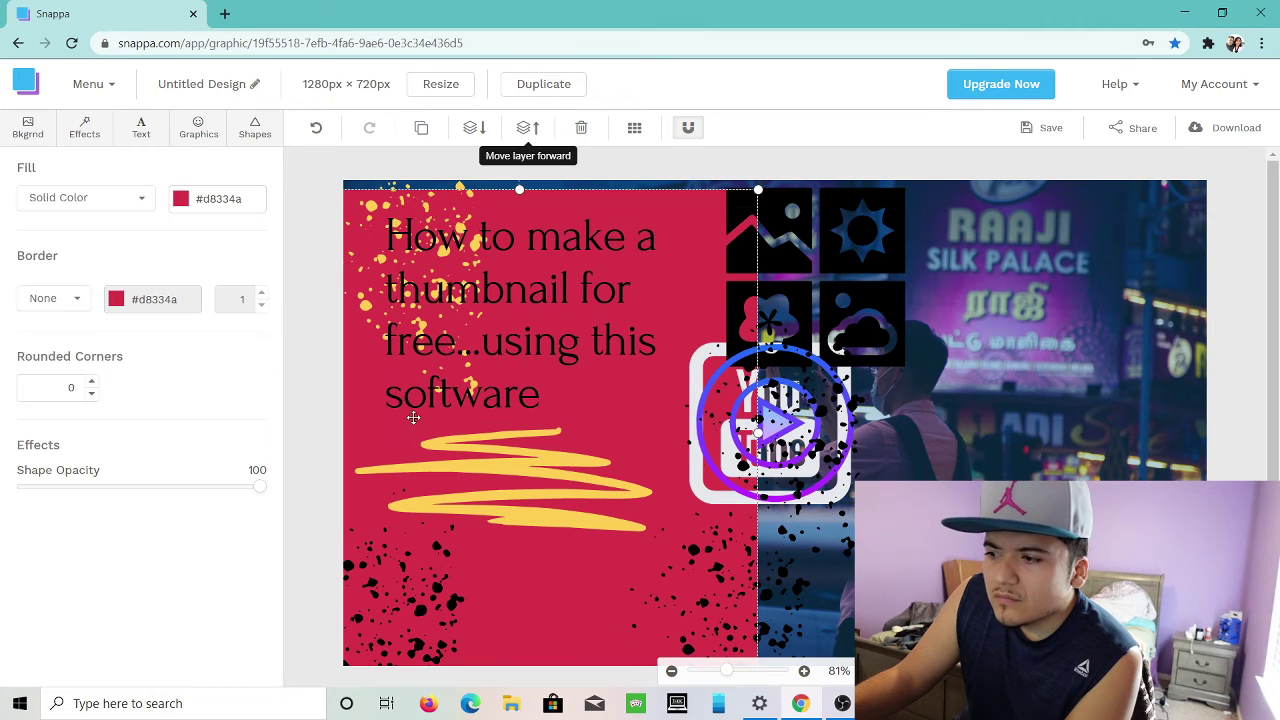
Try light and medium blues on the headline text, ending with #4a89dc.
left_click(568, 322)
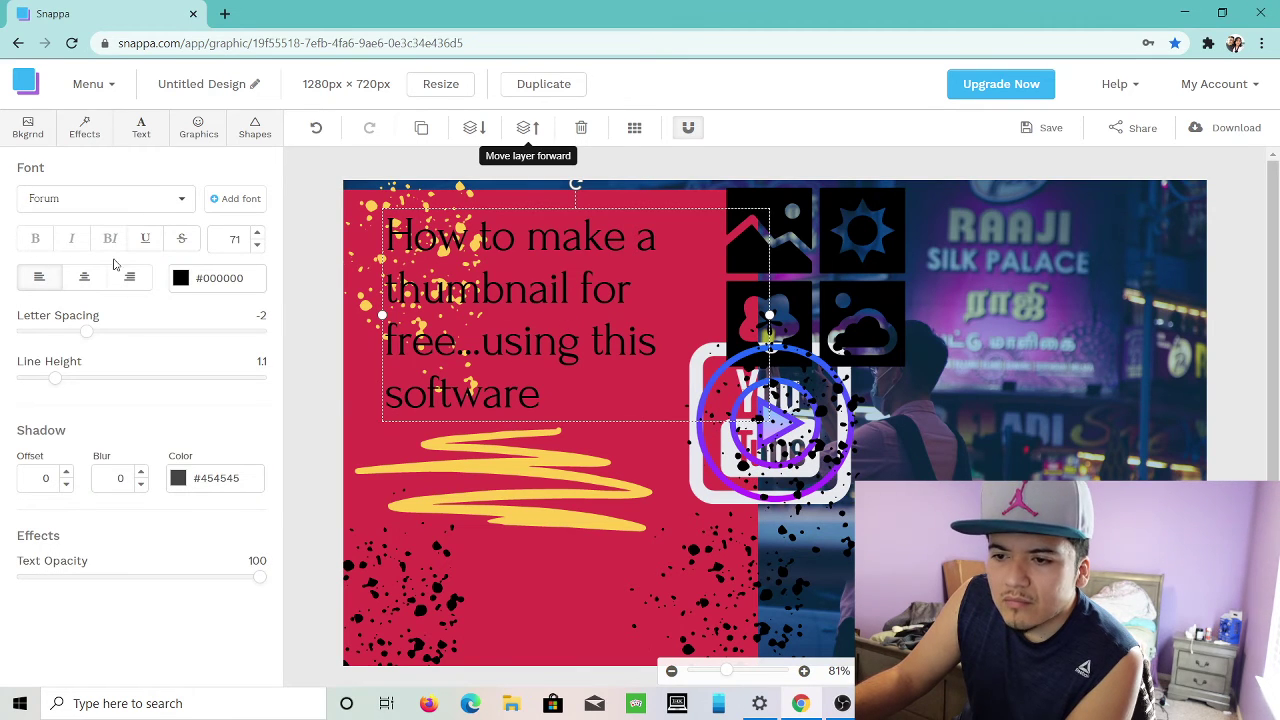
left_click(182, 279)
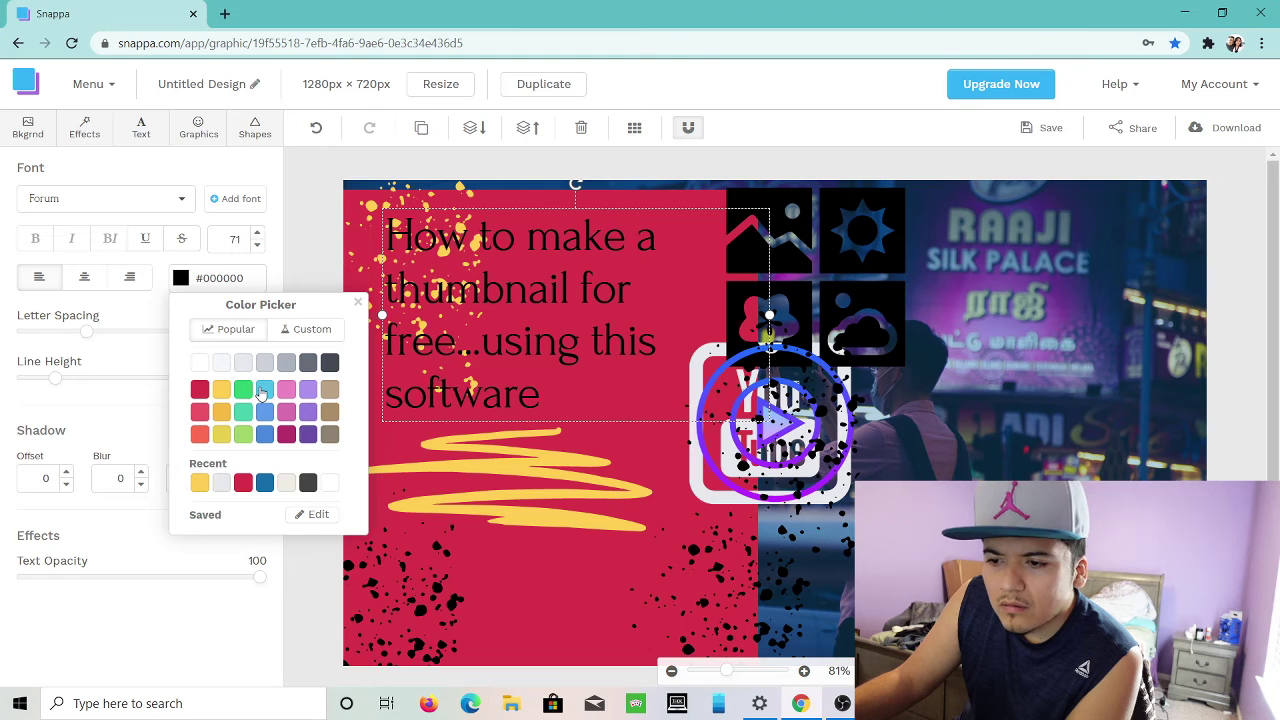
left_click(264, 390)
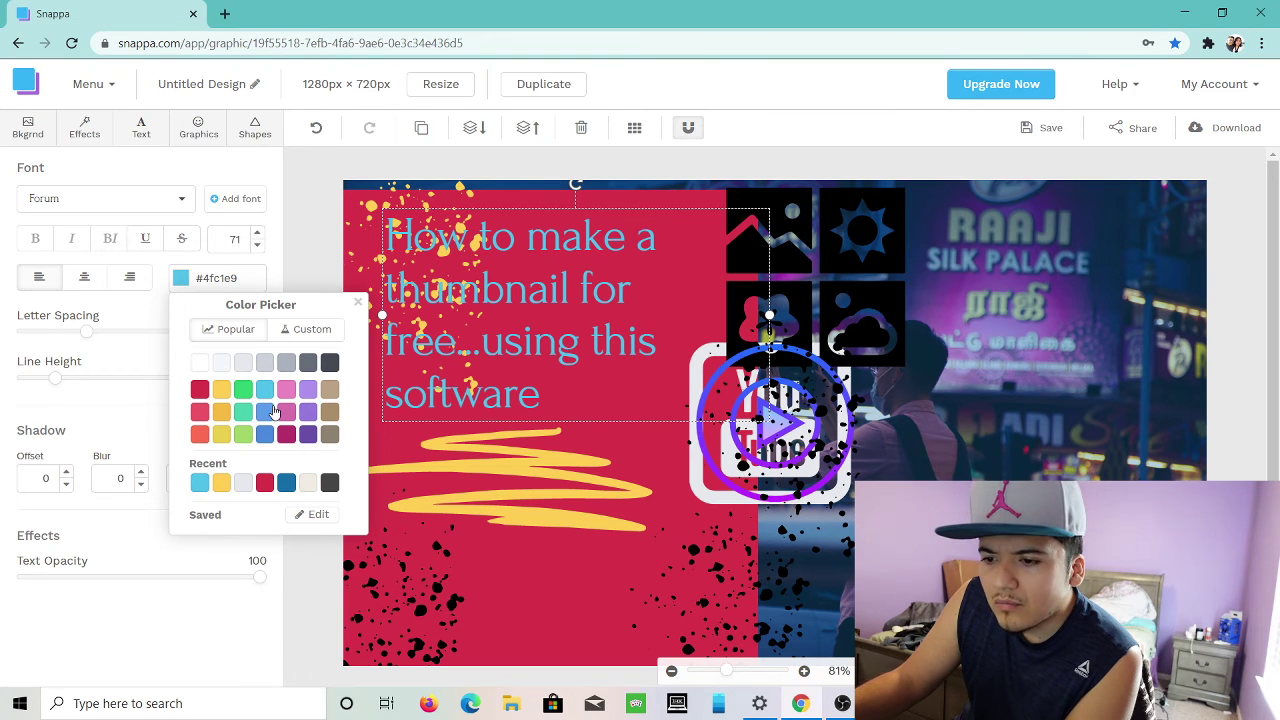
left_click(266, 411)
left_click(263, 436)
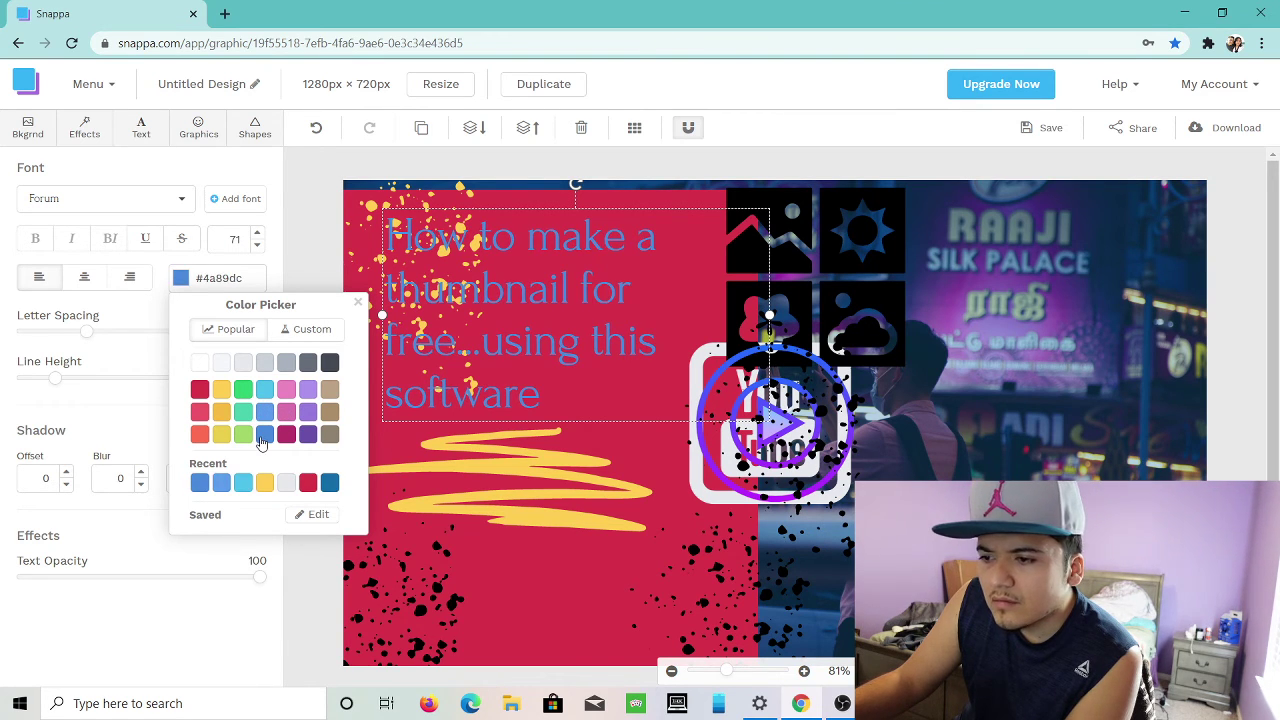
left_click(559, 595)
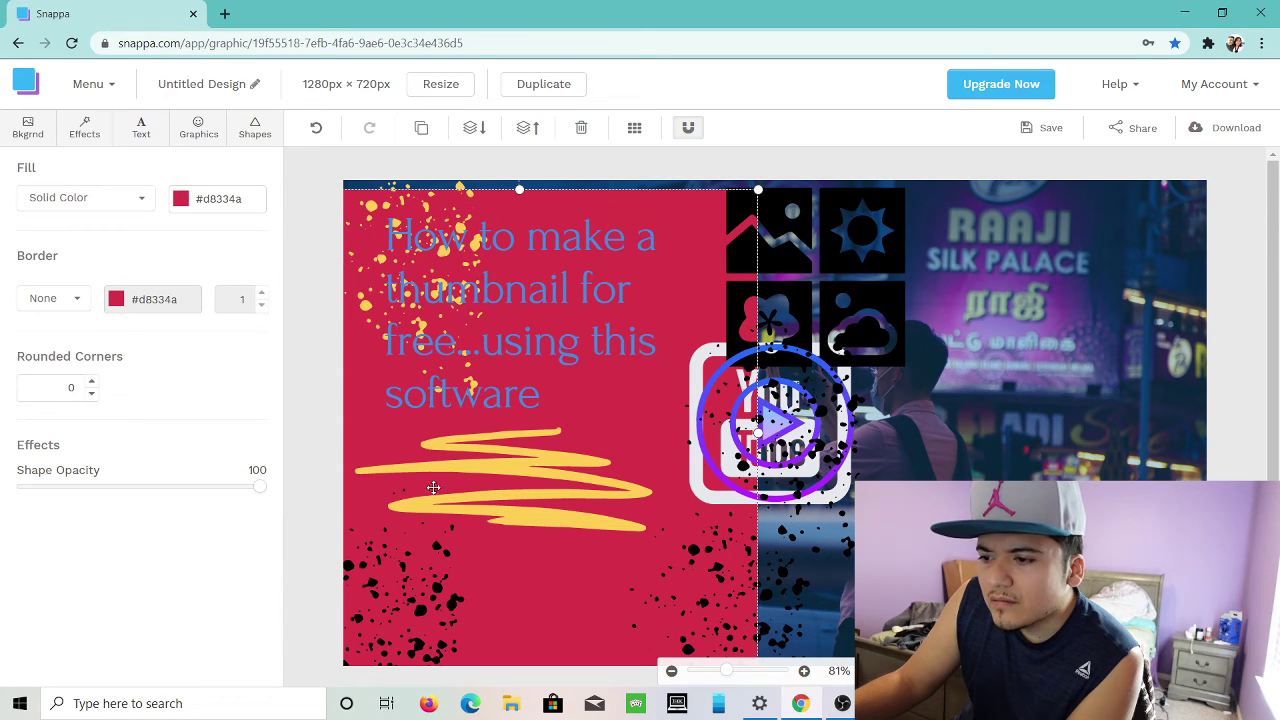
Move the black splatter from the YouTube icon up to the red panel's upper-right edge.
left_click_drag(770, 442, 681, 284)
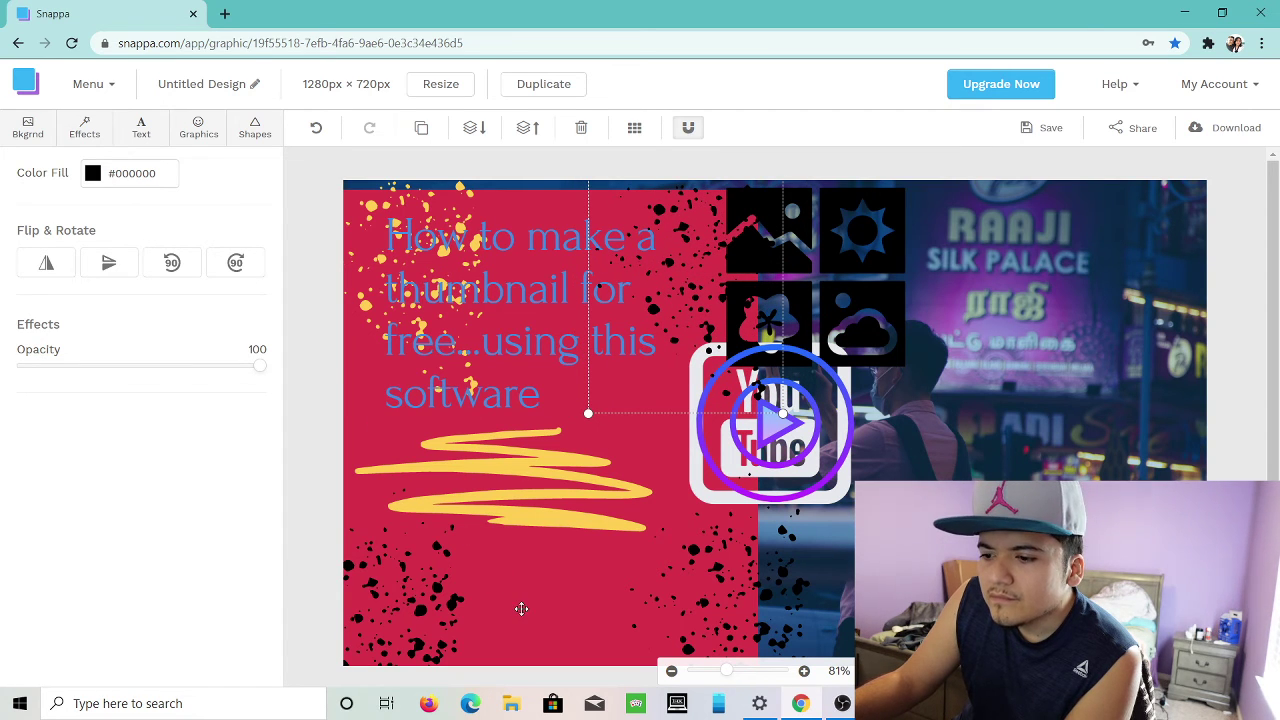
left_click(606, 574)
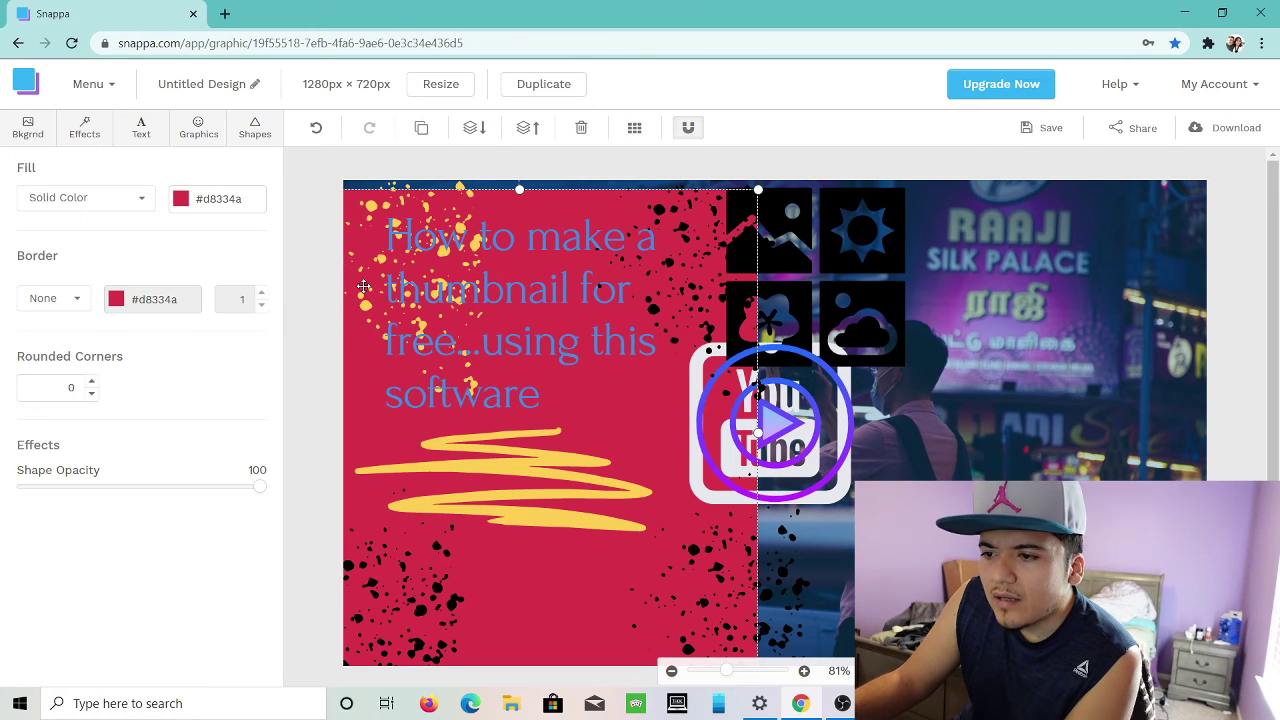
Recolor the headline text to white #ffffff.
left_click(472, 290)
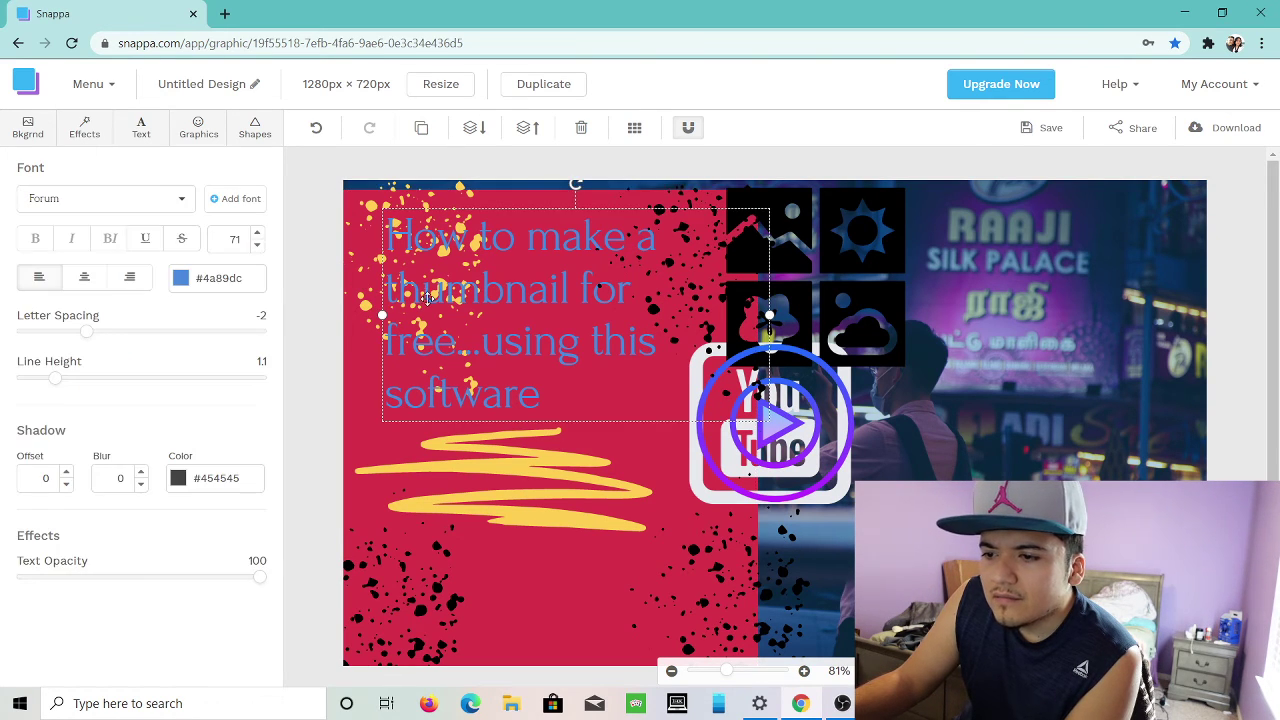
left_click(181, 279)
left_click(201, 362)
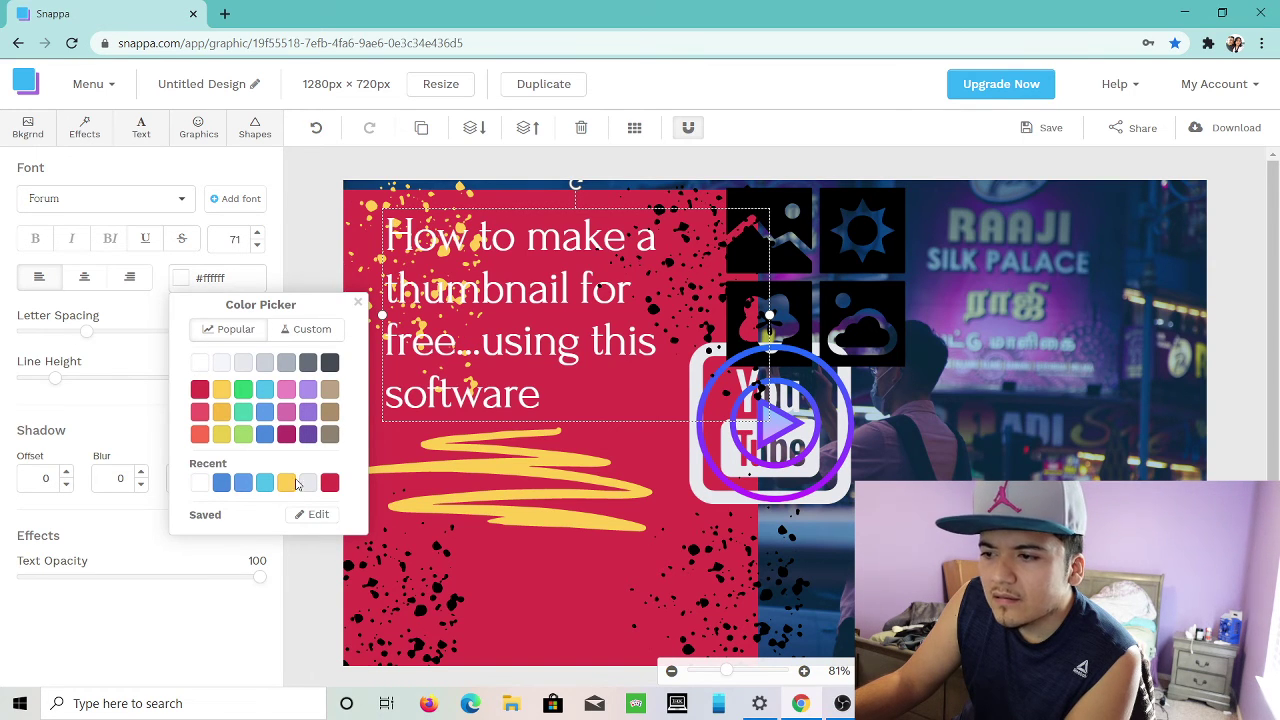
left_click(535, 575)
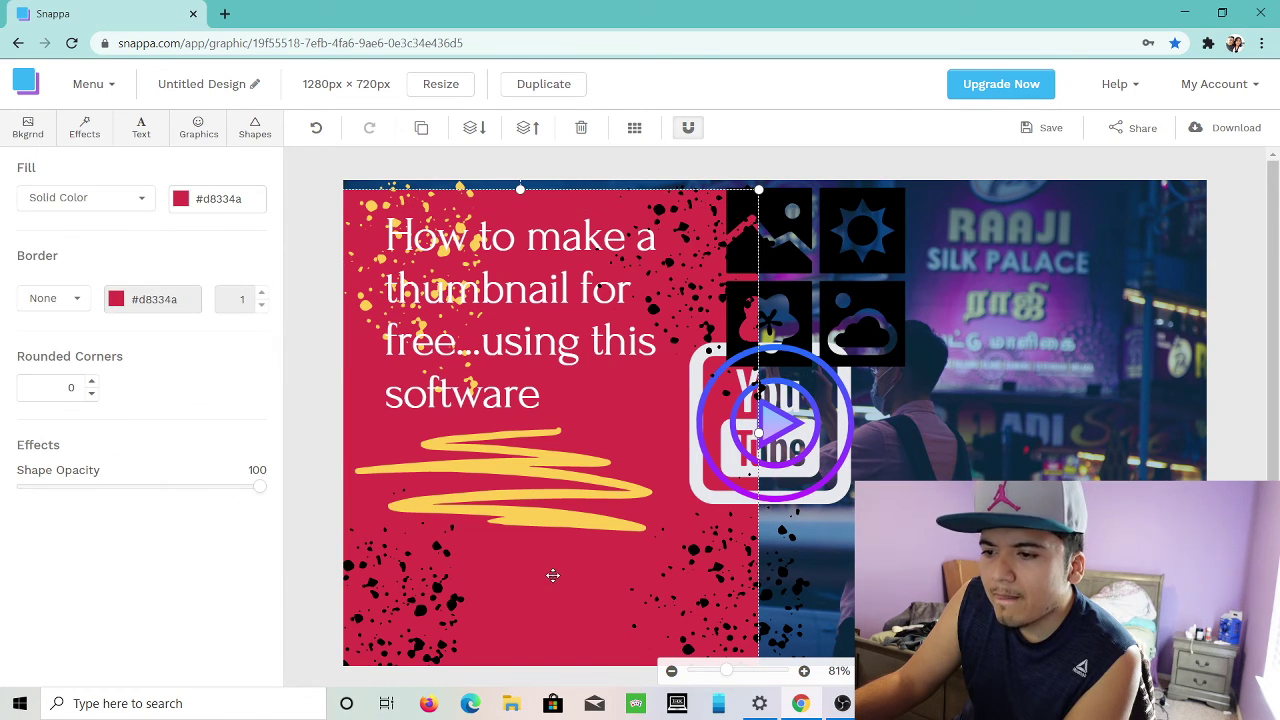
Recolor the splatter in the red panel's lower-left corner to yellow #ffce54.
left_click(420, 600)
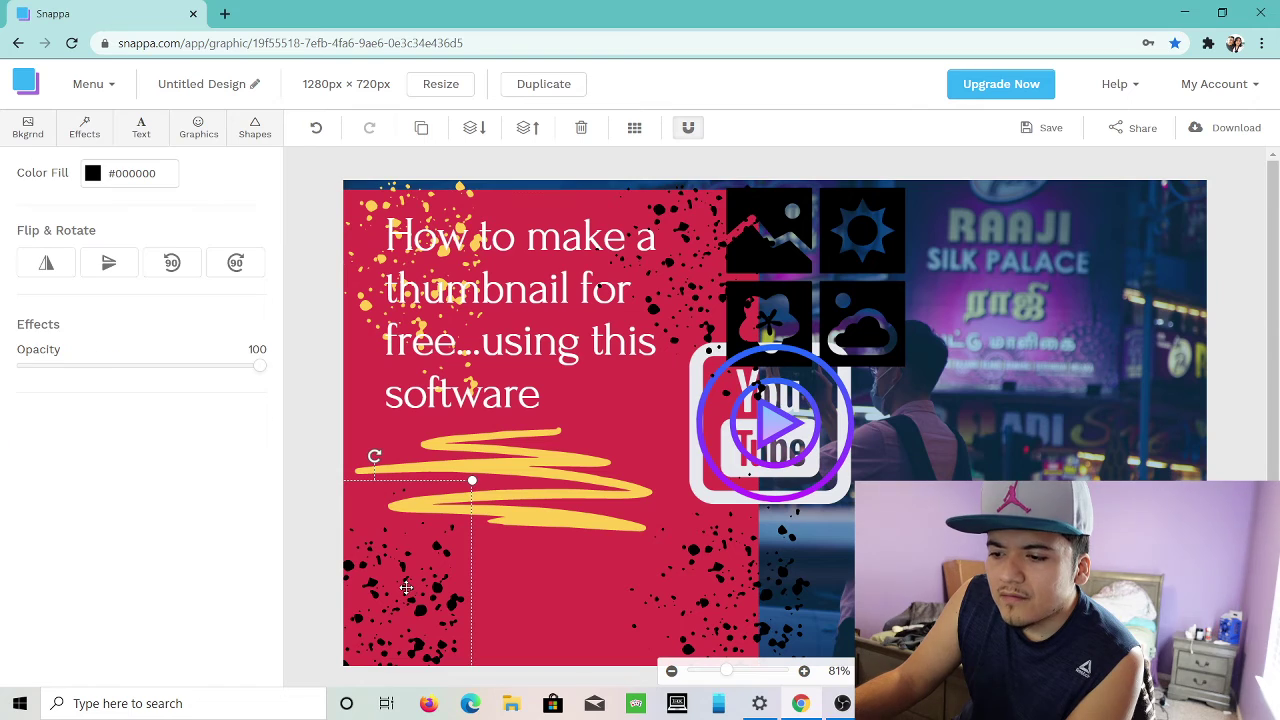
left_click(92, 176)
left_click(130, 291)
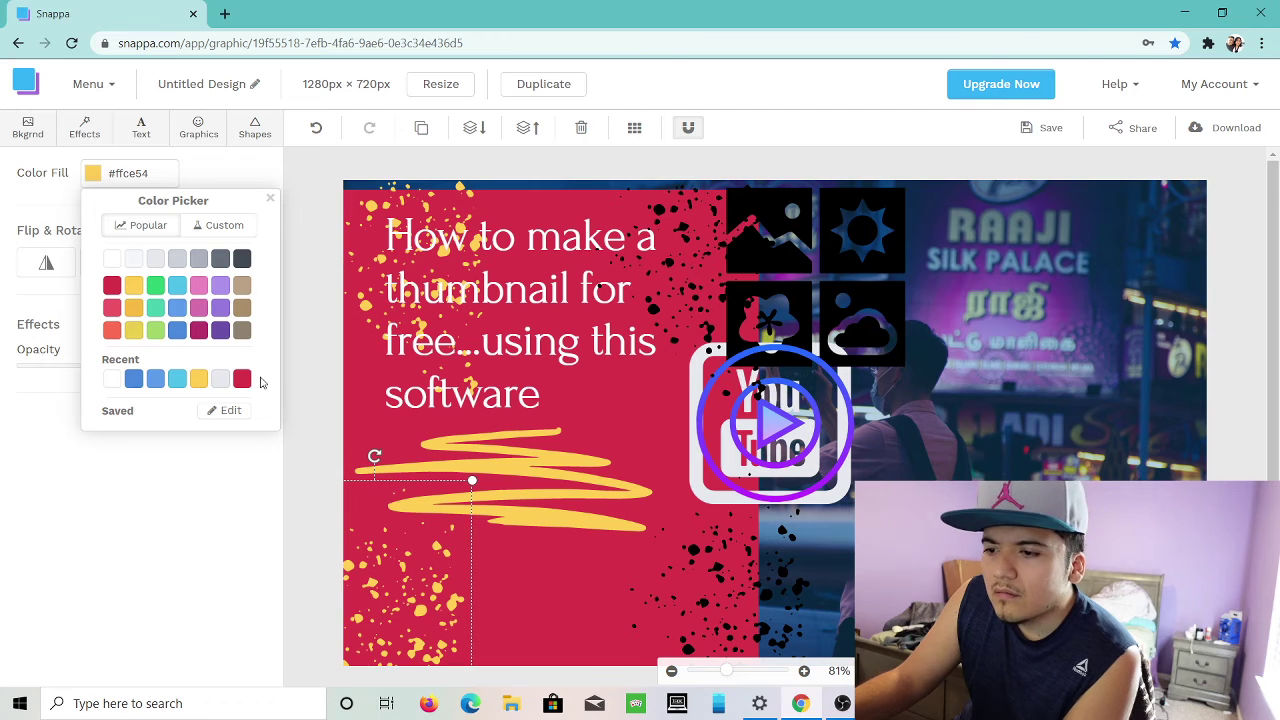
left_click(545, 557)
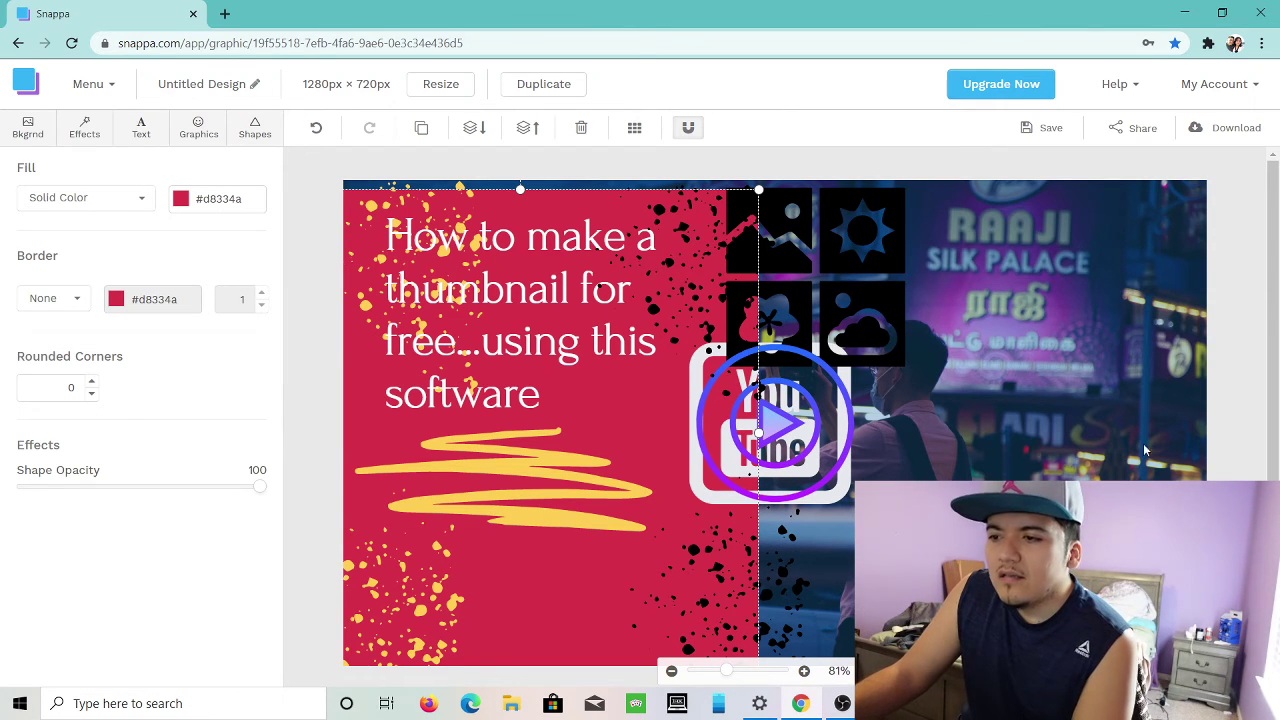
Try to download the finished thumbnail as a web optimized JPG.
left_click(919, 166)
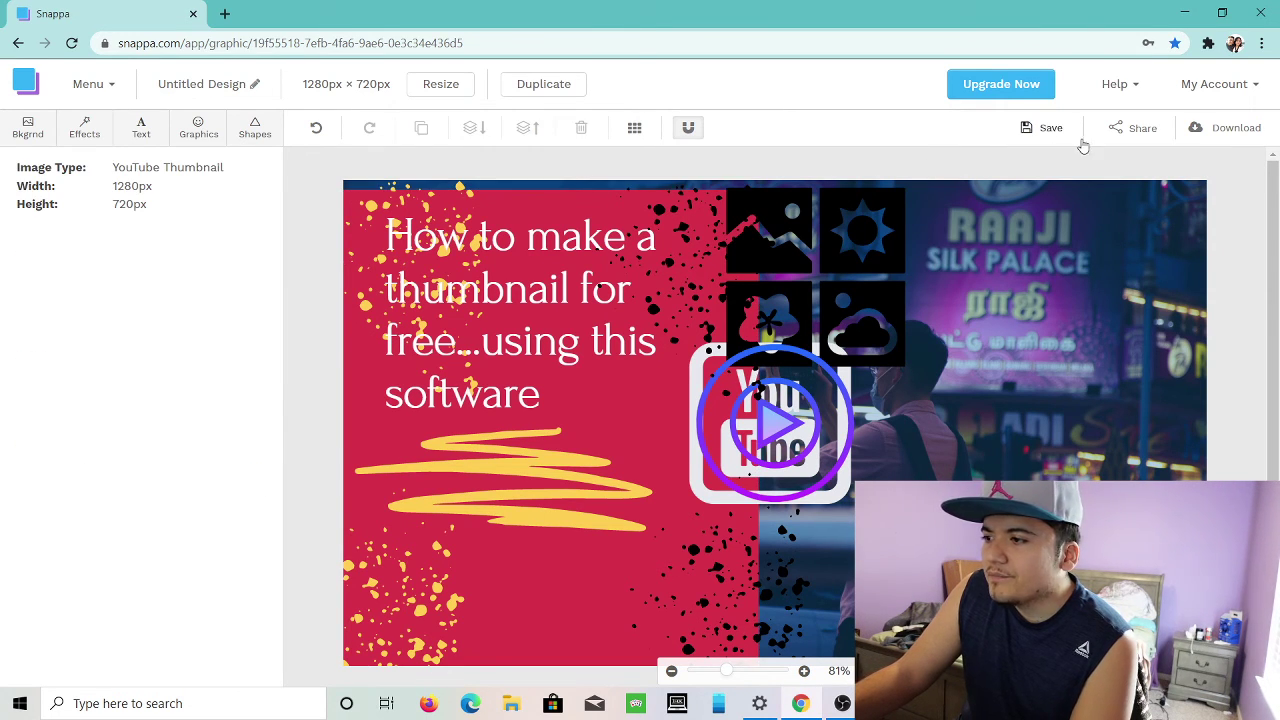
left_click(1195, 132)
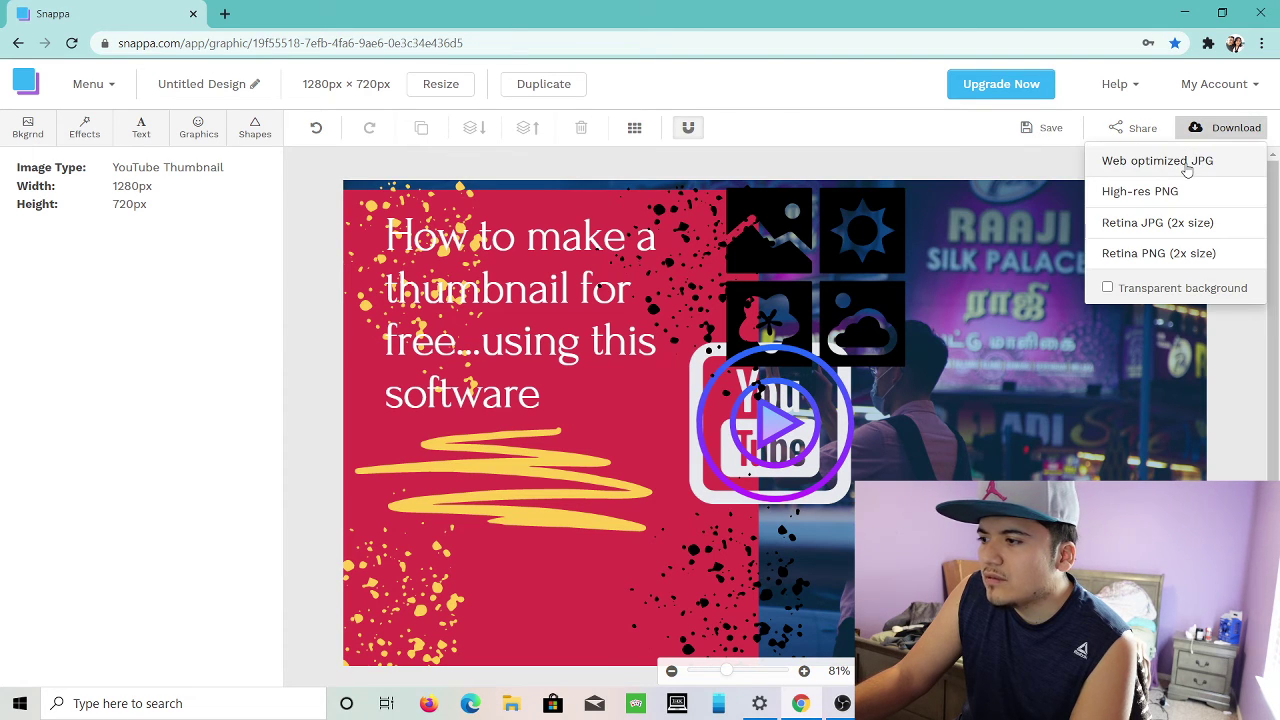
left_click(1185, 163)
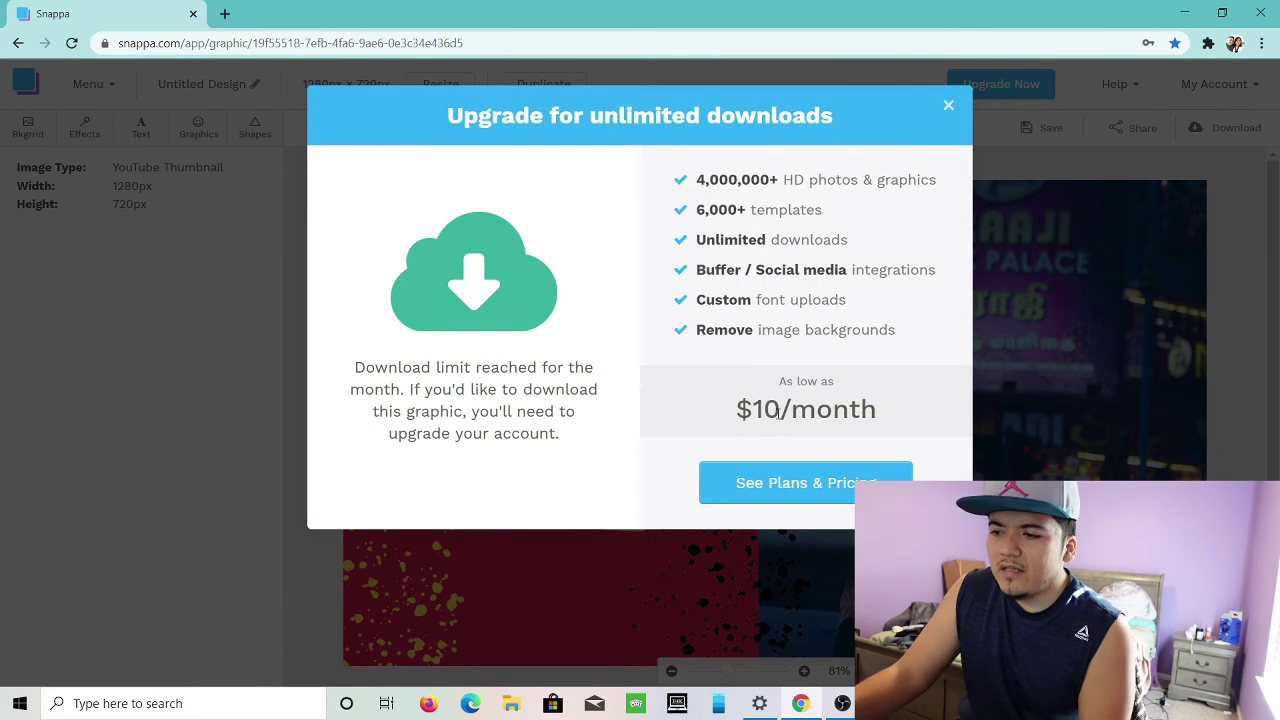
Examine the pricing, download limits and features of the Starter, Pro and Team plans, and close the plan comparison.
left_click(850, 481)
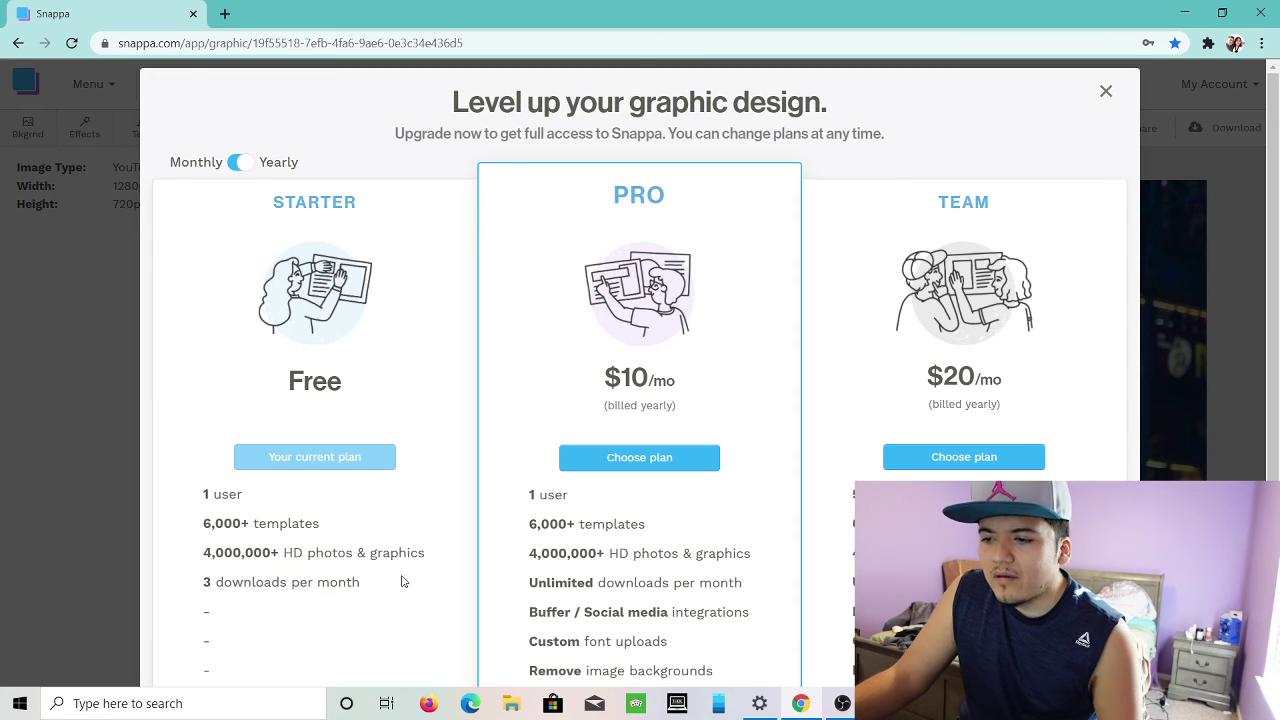
scroll(447, 507, "down", 1)
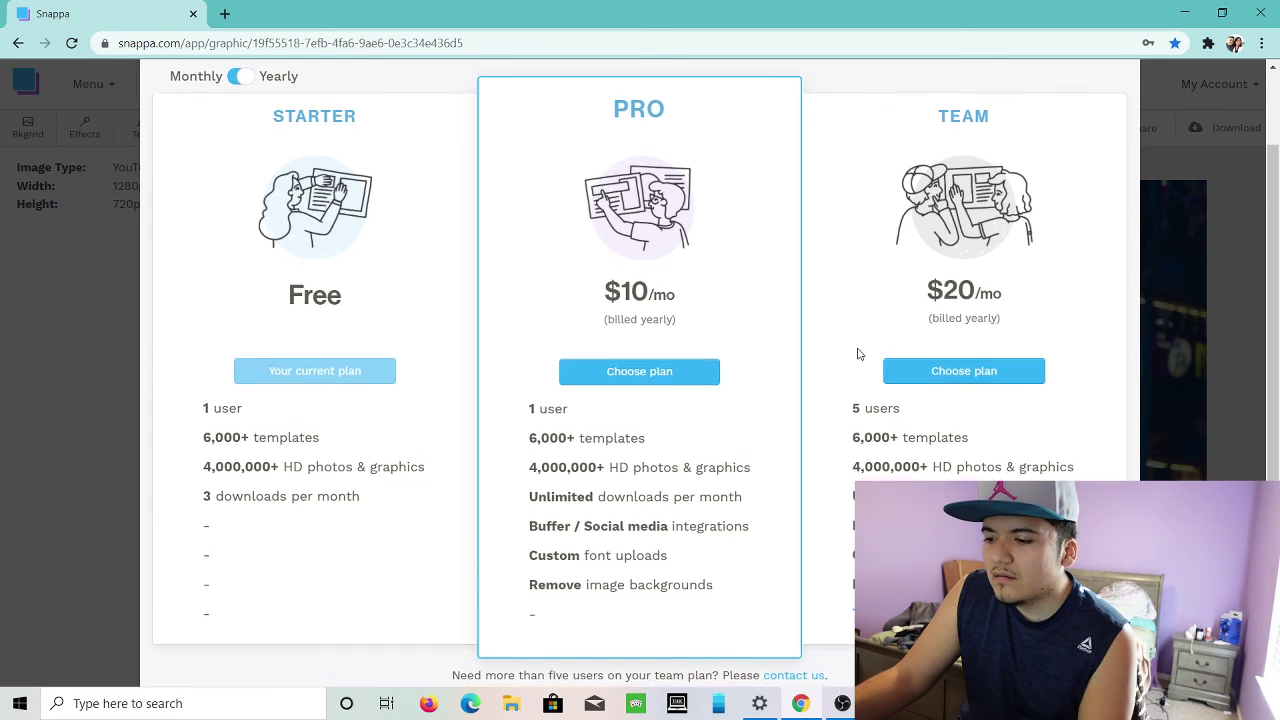
scroll(857, 350, "up", 2)
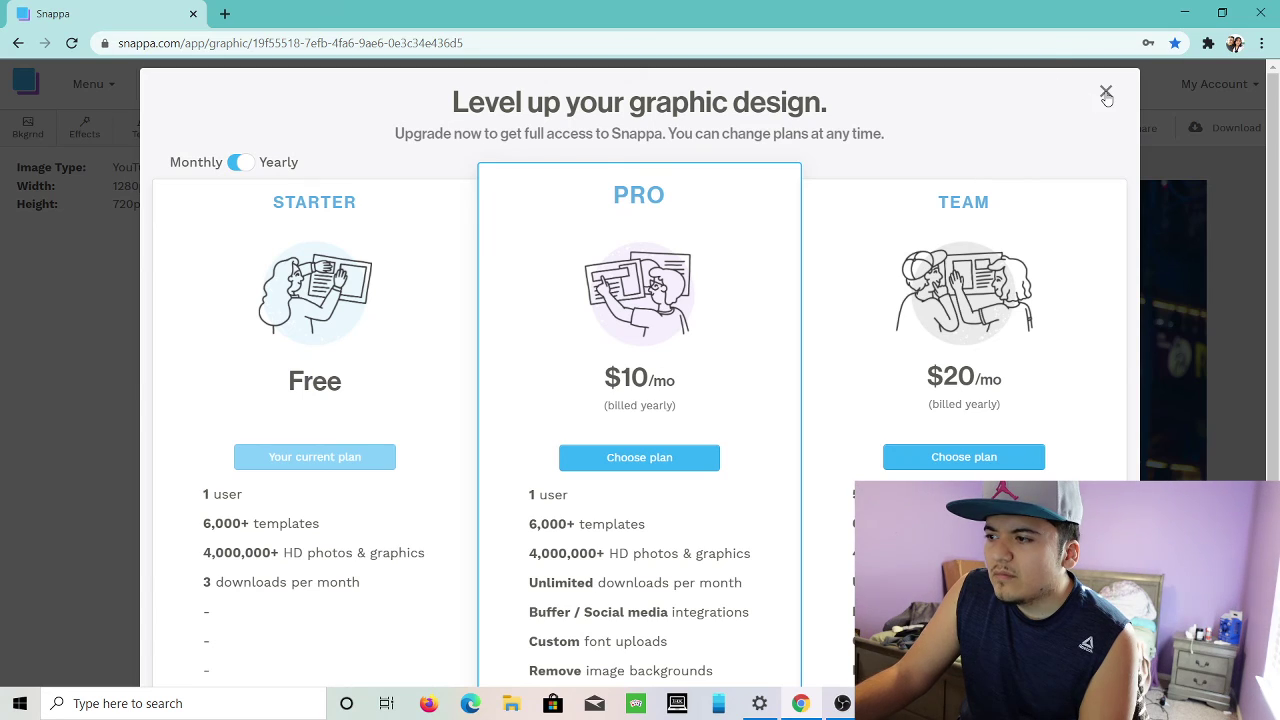
left_click(1106, 93)
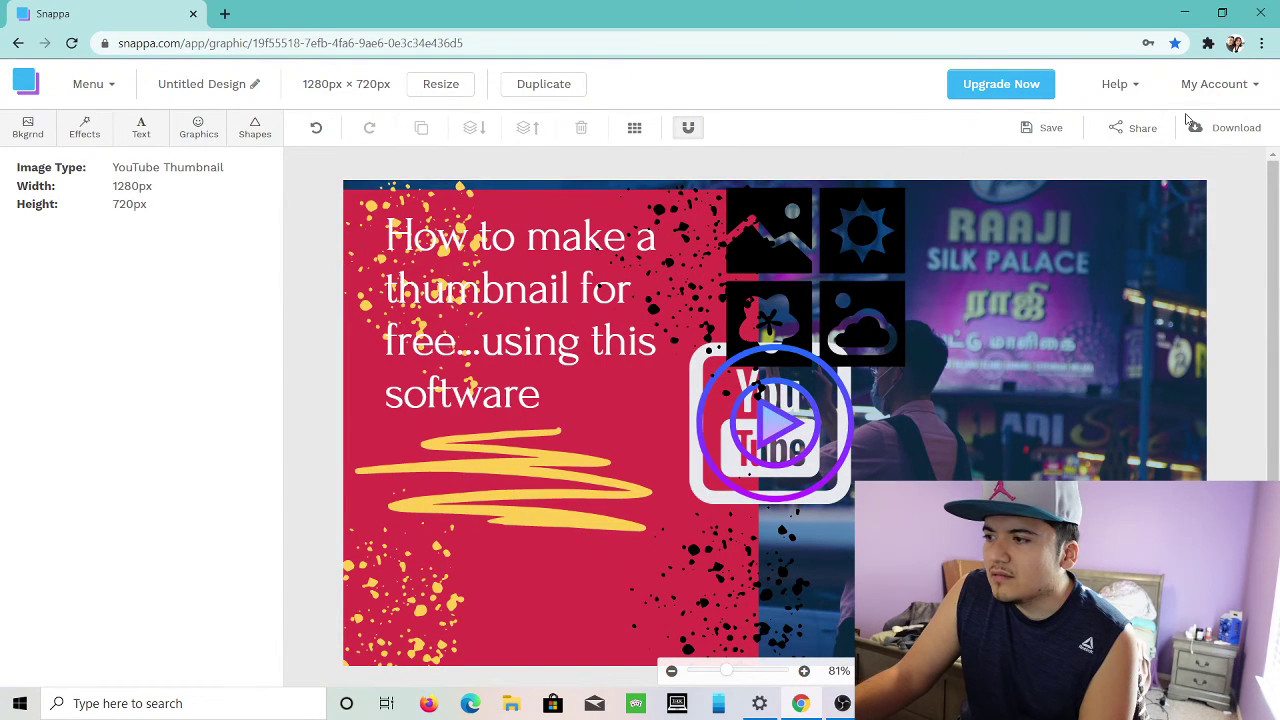
Retry downloading the thumbnail as a web optimized JPG and dismiss the upgrade offer.
left_click(1214, 127)
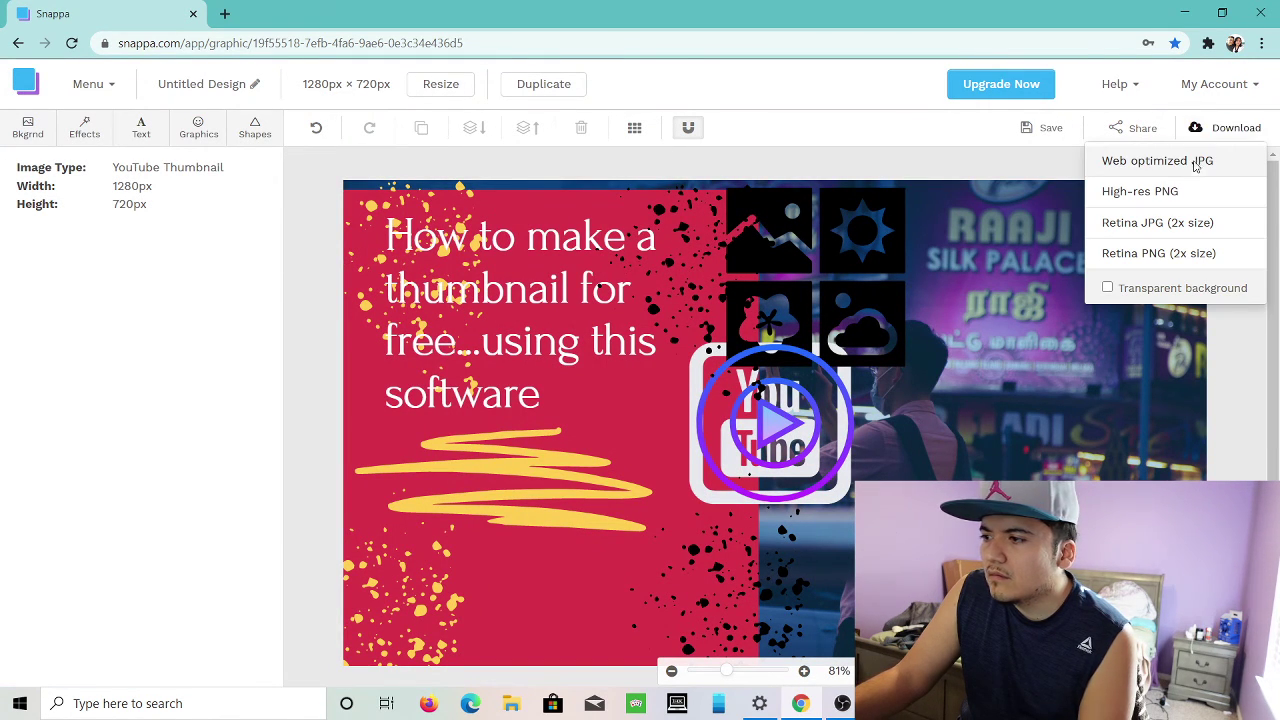
left_click(1195, 162)
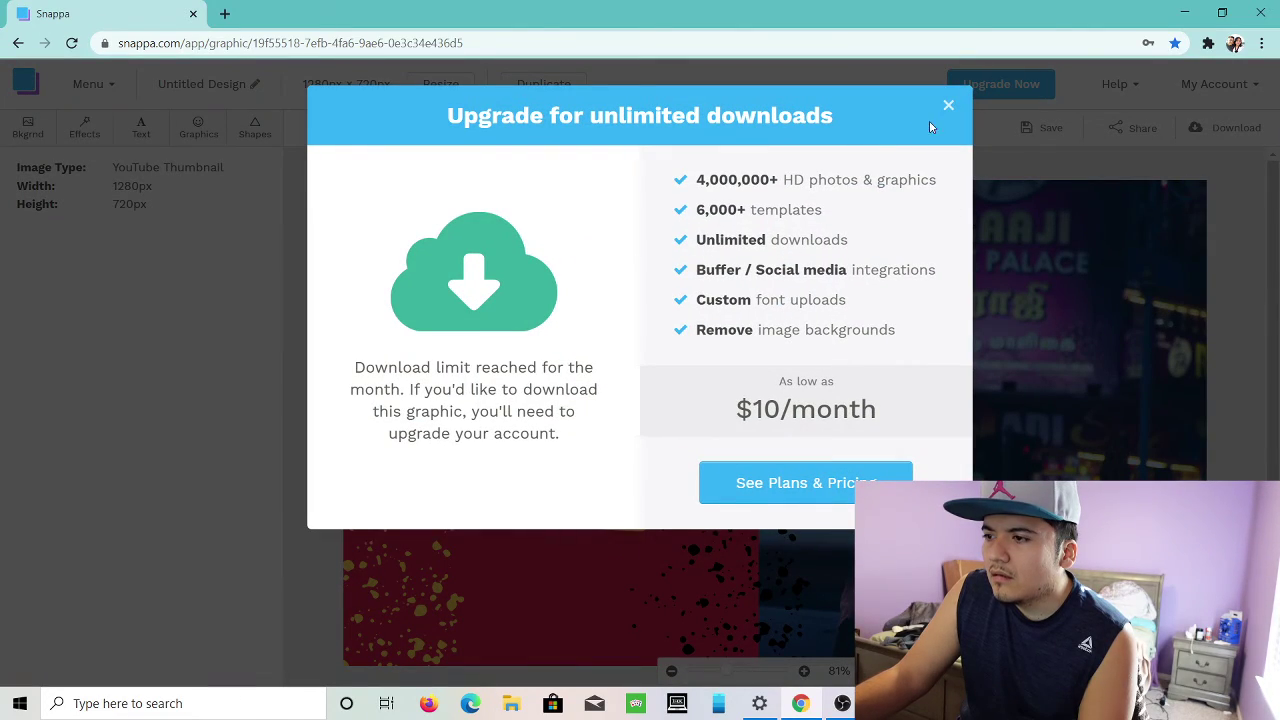
left_click(946, 106)
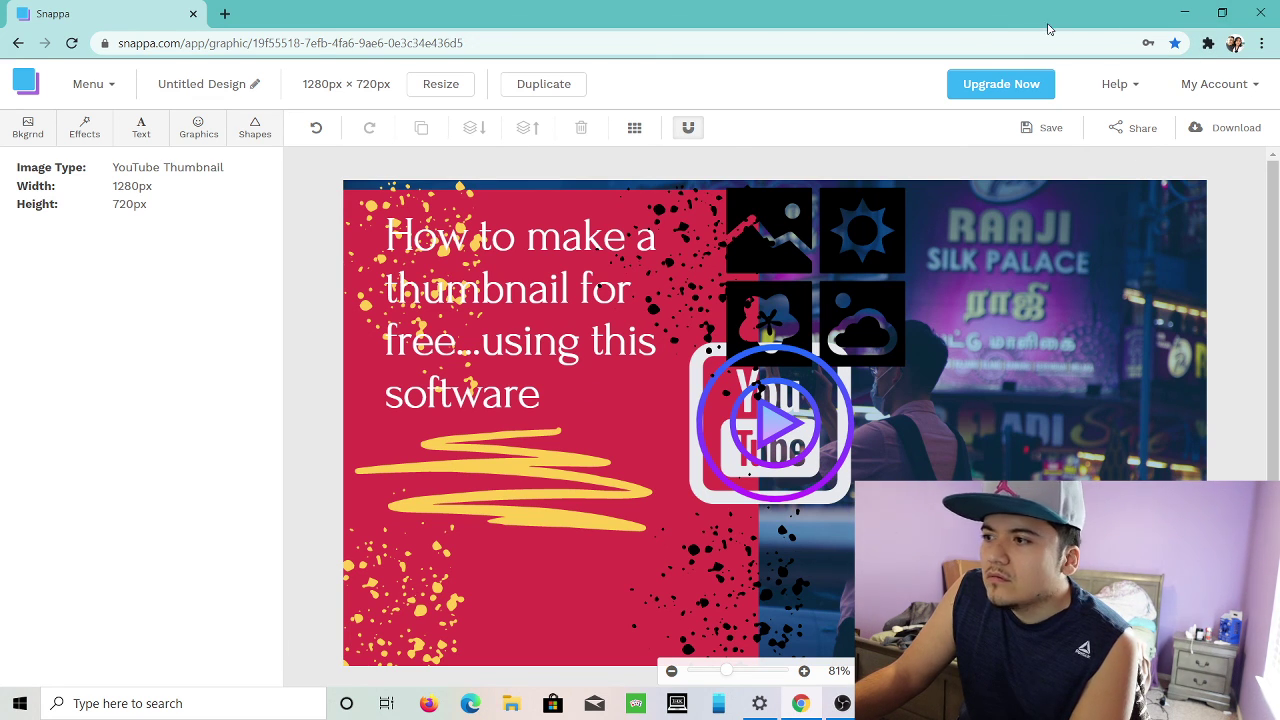
left_click(842, 704)
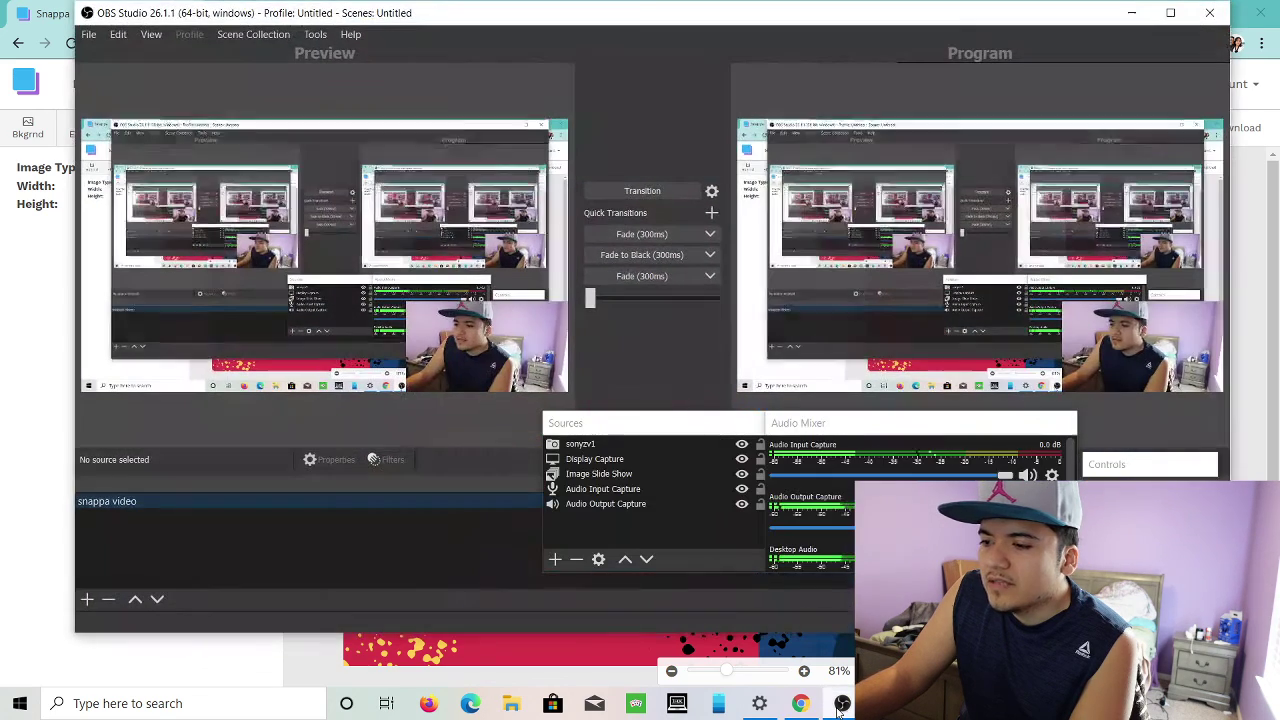